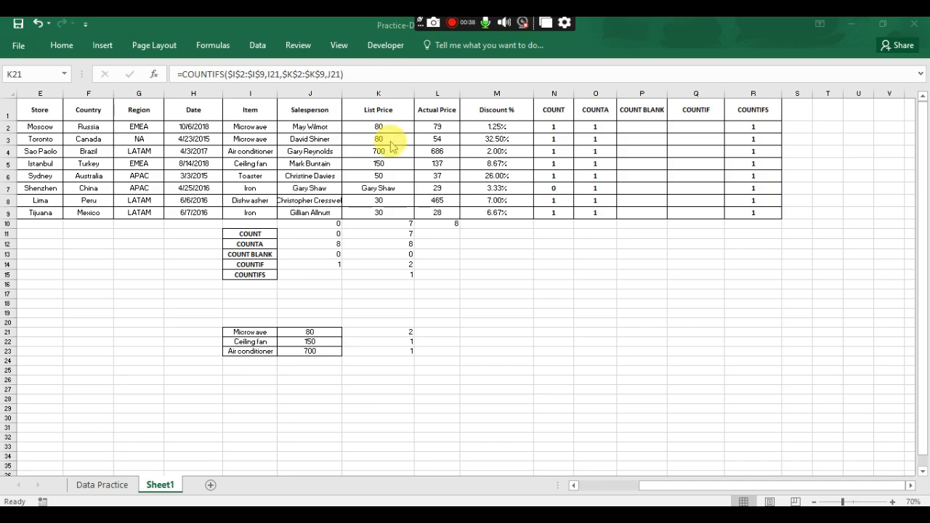
Replace the text in List Price cell K7 of the Shenzhen row with 25
left_click(407, 192)
type("25")
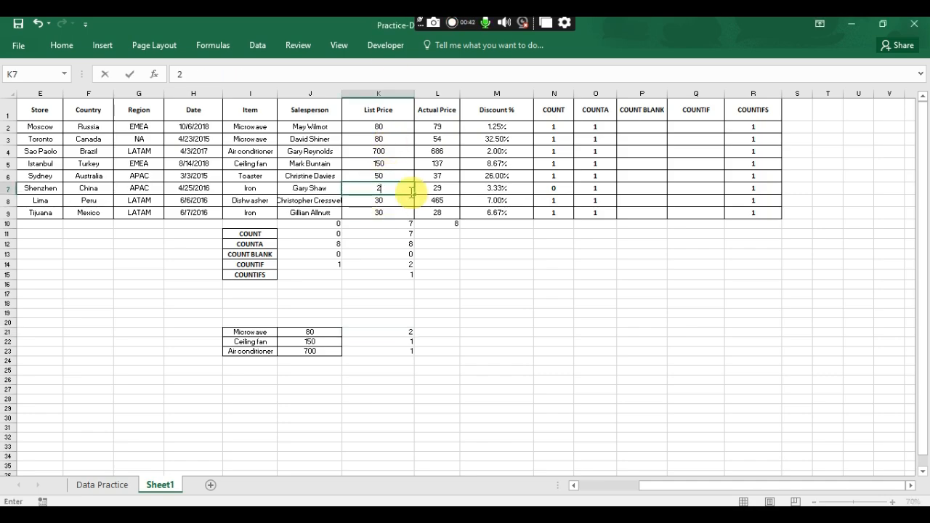
key("Return")
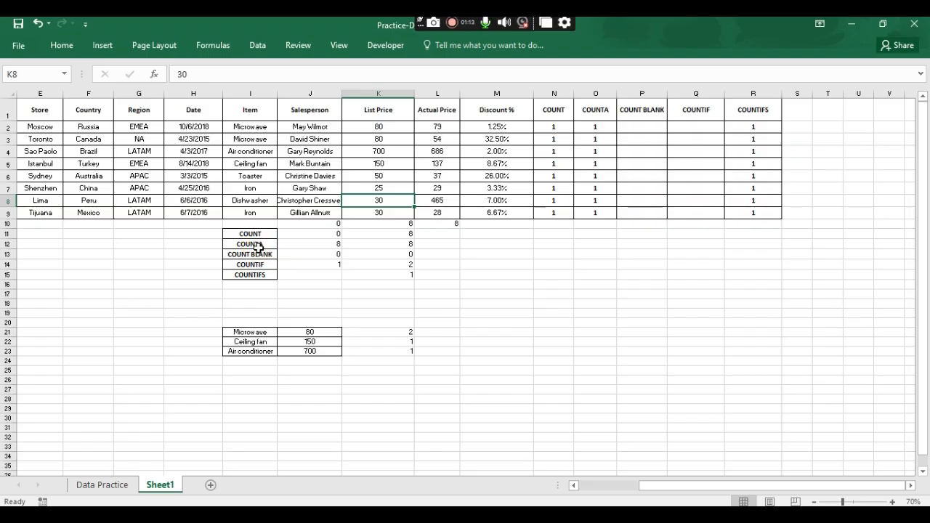
Inspect the COUNTBLANK formula in J13, test it by clearing salesperson cell J4, and undo the deletion
left_click_drag(256, 254, 266, 264)
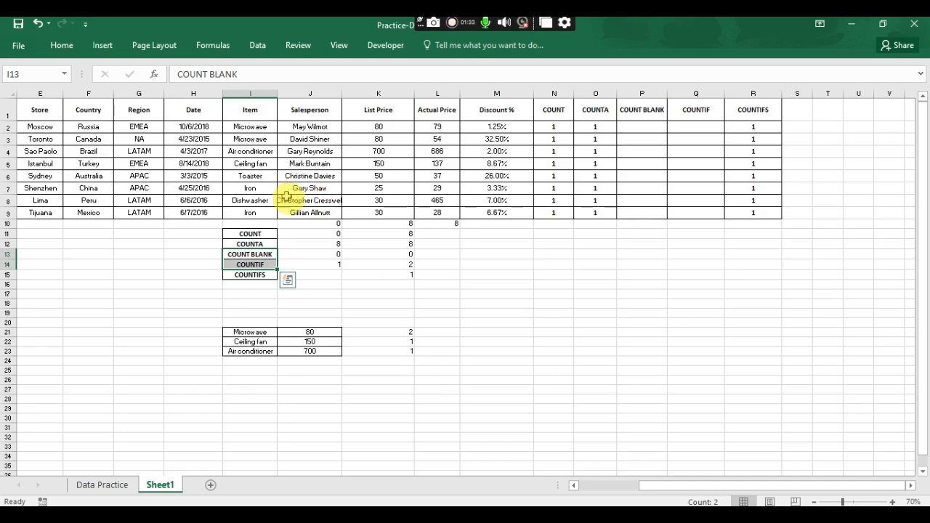
left_click(332, 255)
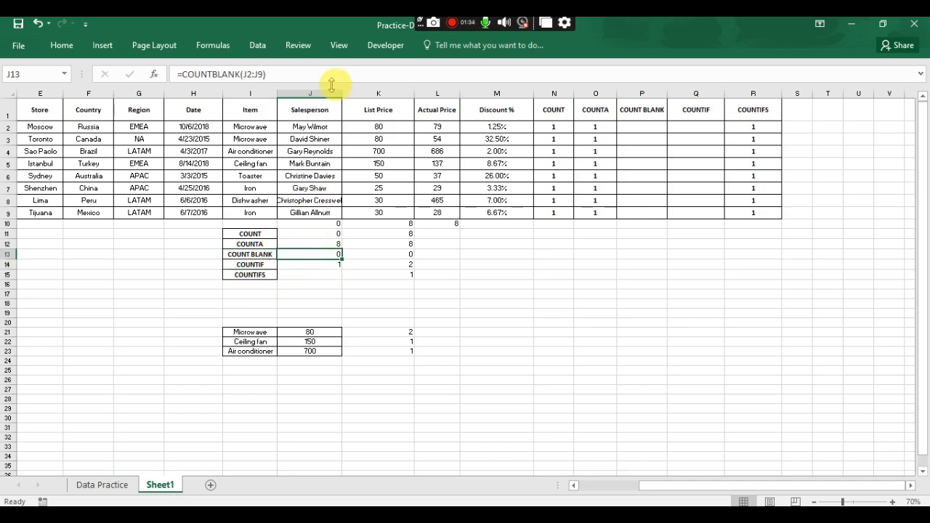
left_click(311, 151)
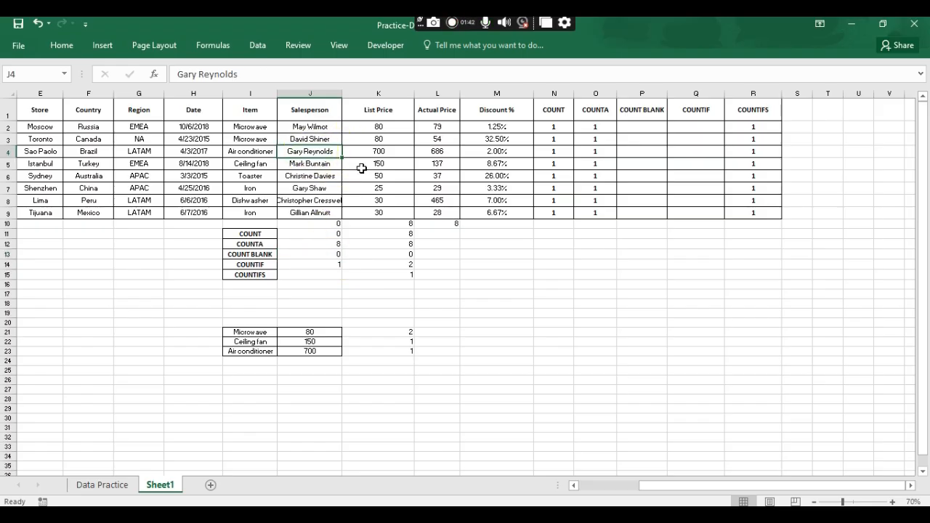
key("Delete")
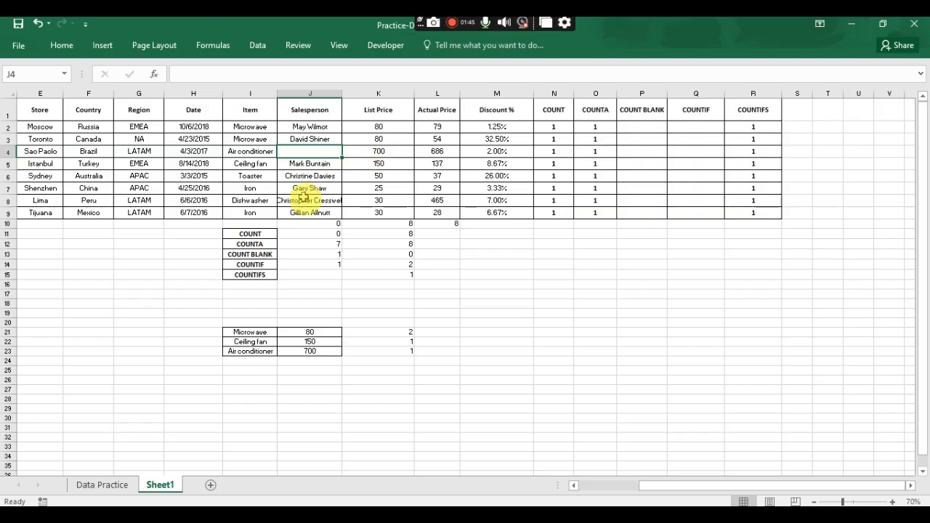
key("ctrl+z")
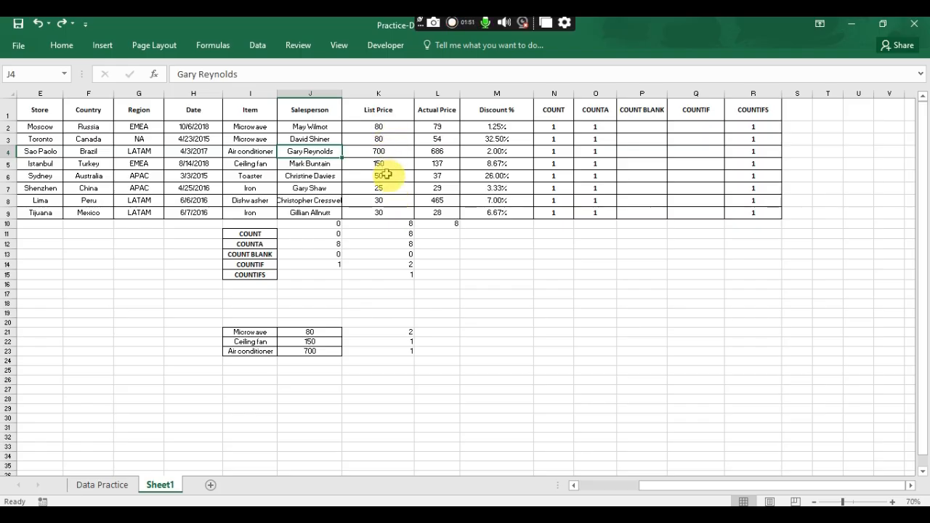
Inspect the COUNTIF formula in J14, test it by filling salesperson cell J3 from J2, and undo the fill
left_click(324, 266)
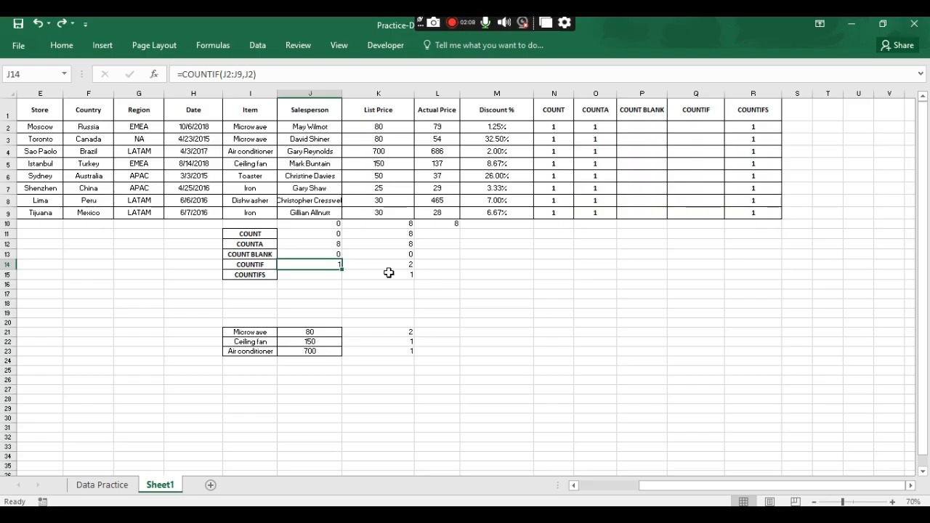
left_click(315, 150)
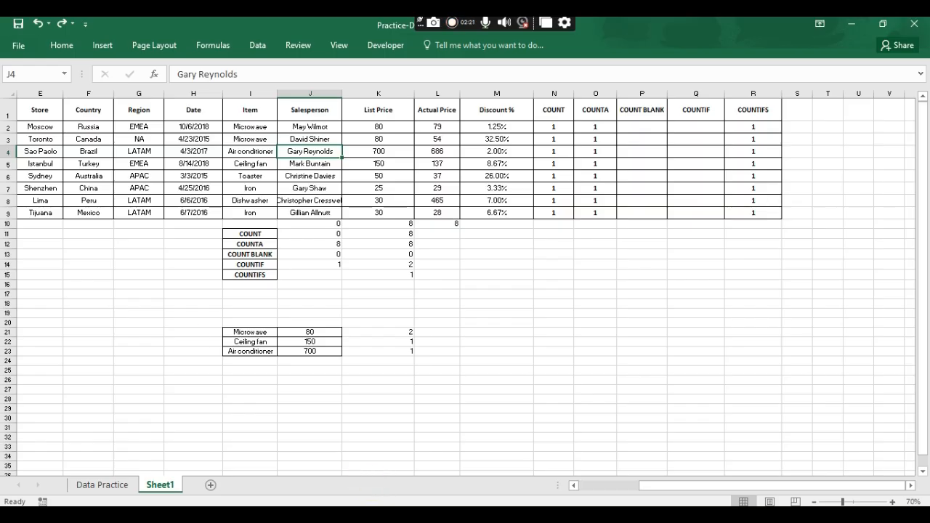
left_click(311, 139)
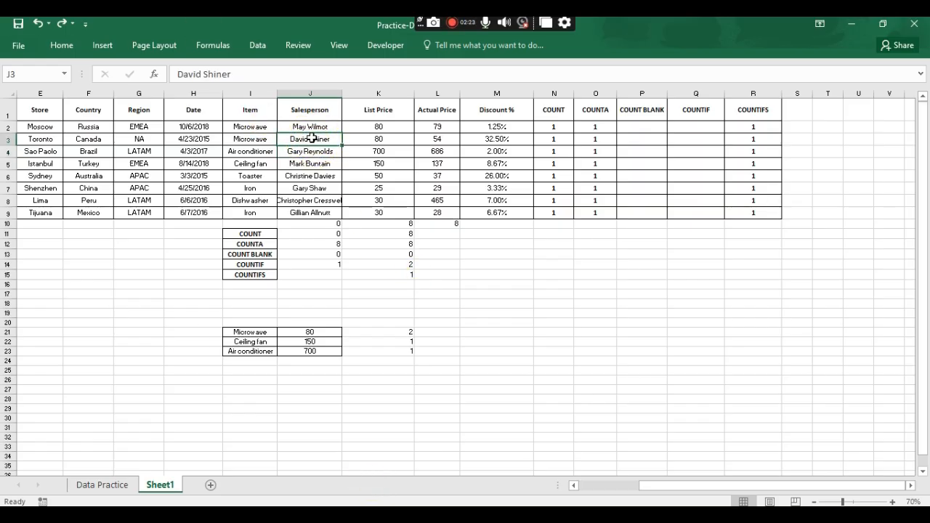
key("ctrl+d")
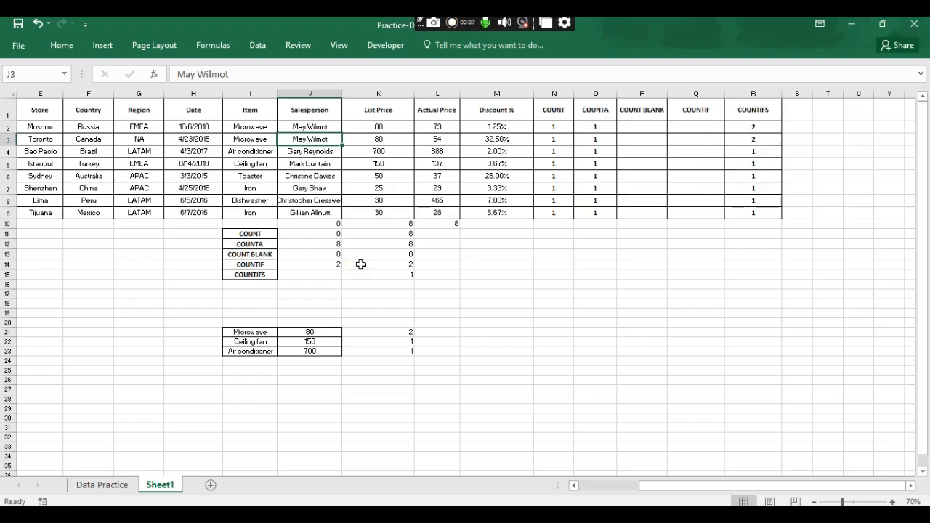
key("ctrl+z")
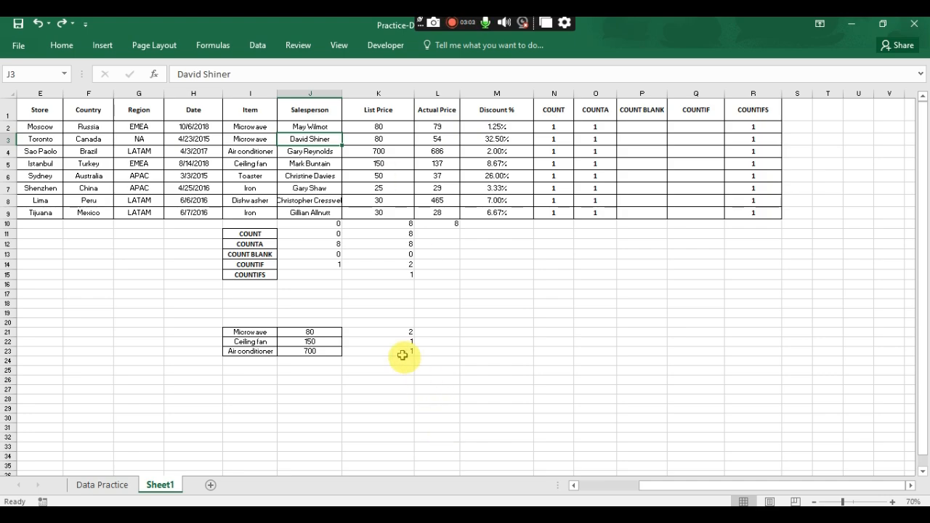
Test the Ceiling fan COUNTIFS criterion by setting J22 to 80, and undo the change
left_click(302, 342)
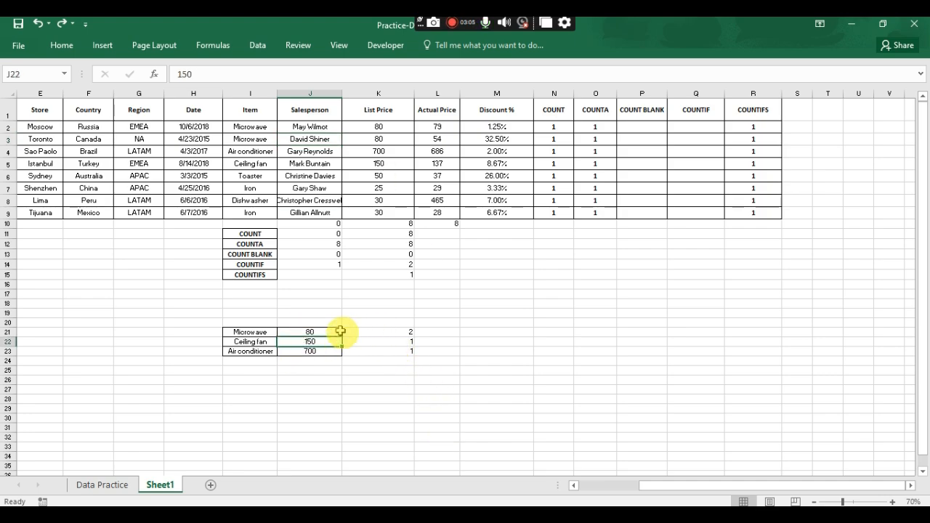
type("80")
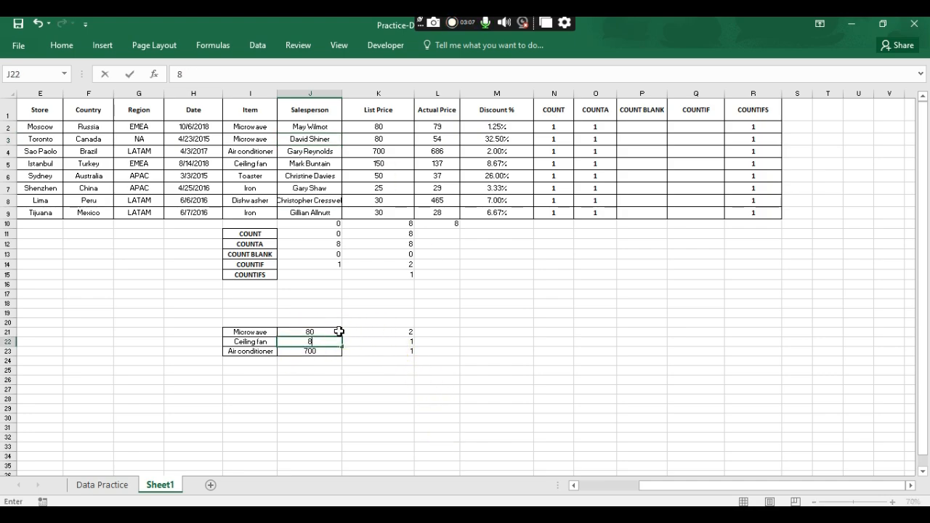
key("Return")
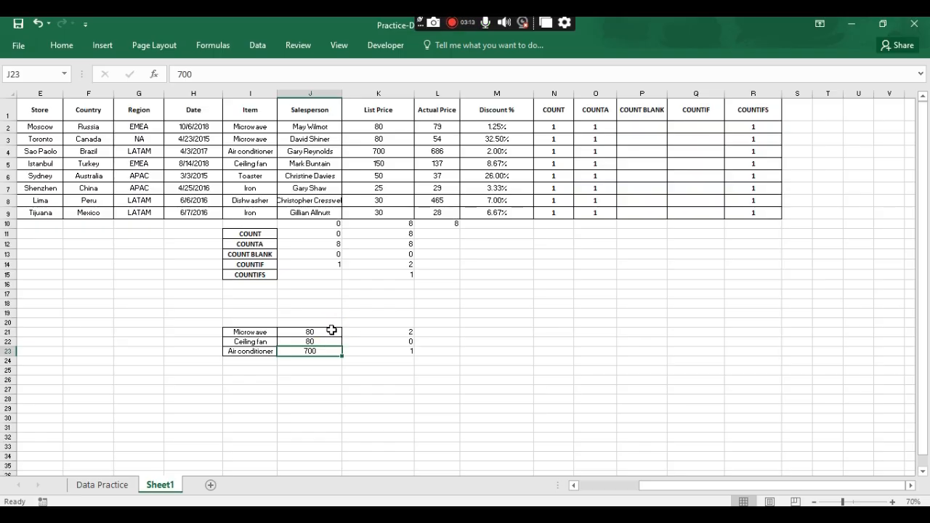
key("ctrl+z")
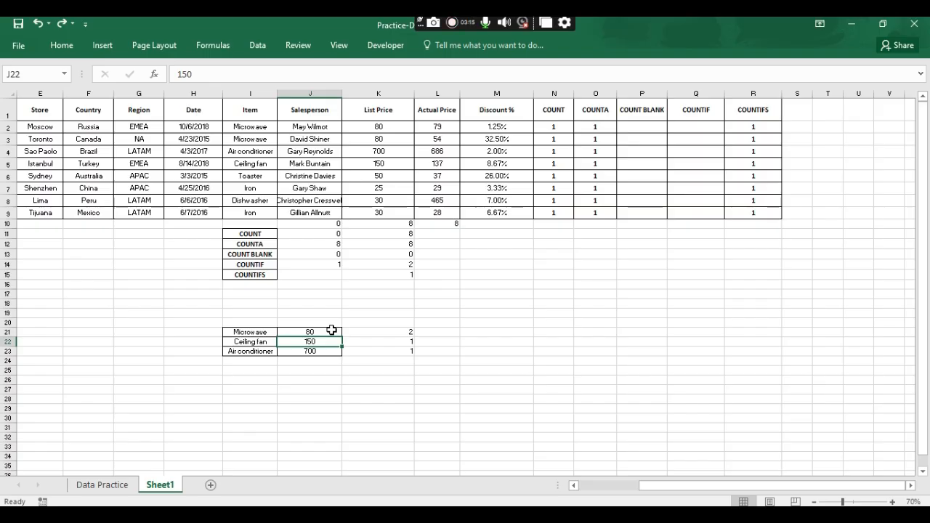
Try 200 as the Ceiling fan price criterion in J22, and undo it
type("200")
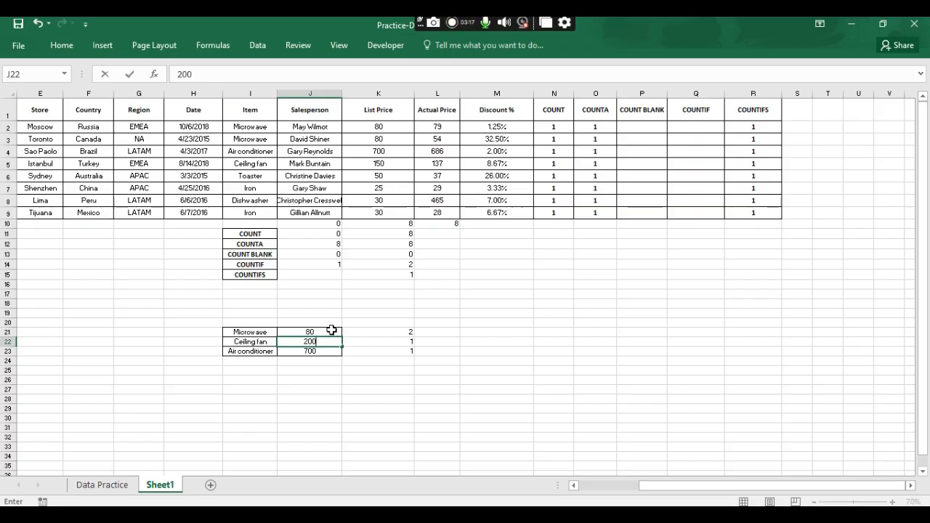
key("Return")
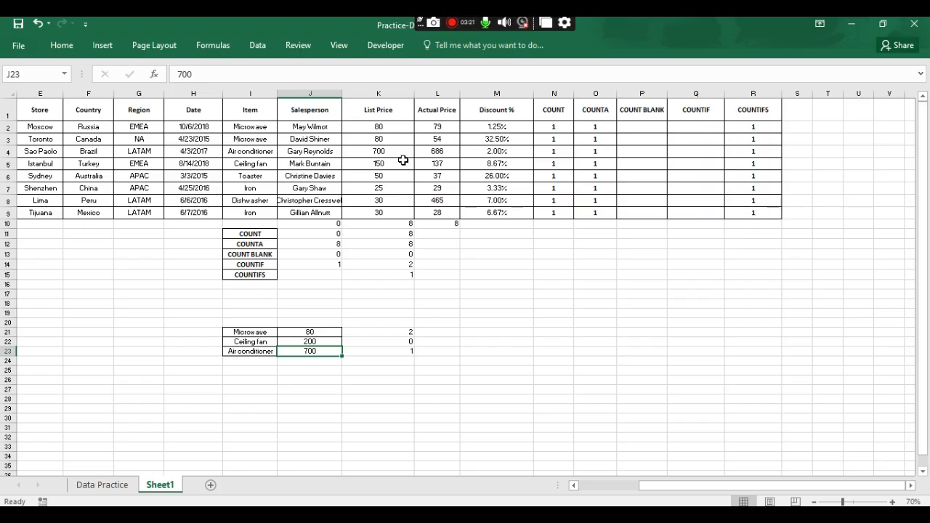
key("ctrl+z")
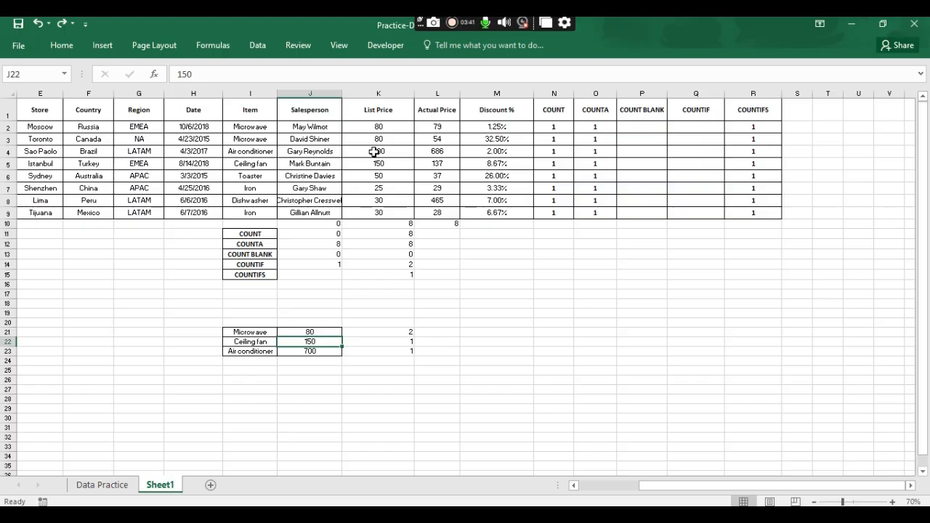
Copy the item Air conditioner from I4 into I7 of the Shenzhen row
left_click(246, 151)
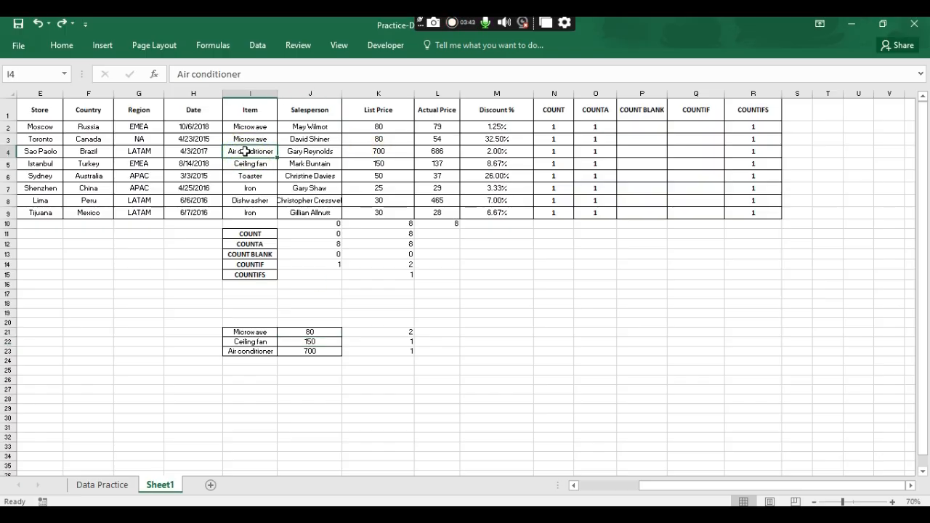
key("ctrl+c")
key("Down")
key("Down")
key("Down")
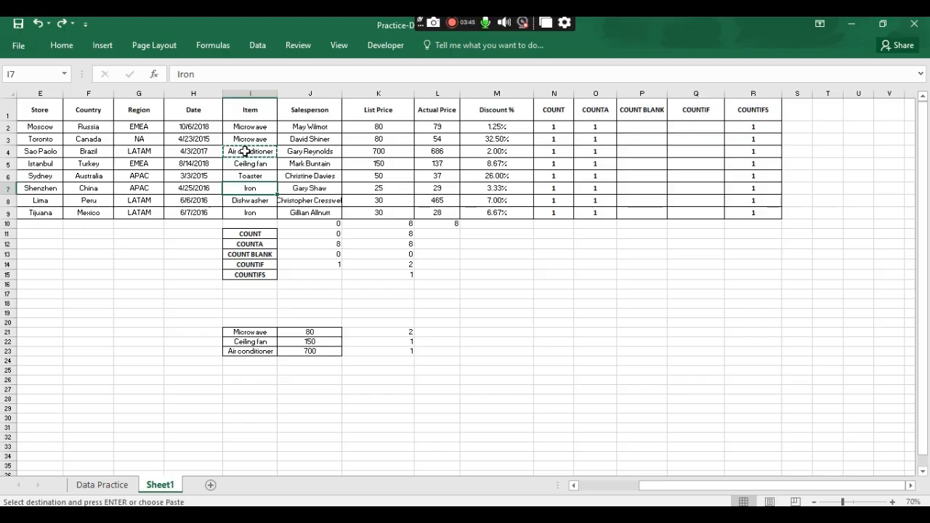
key("Return")
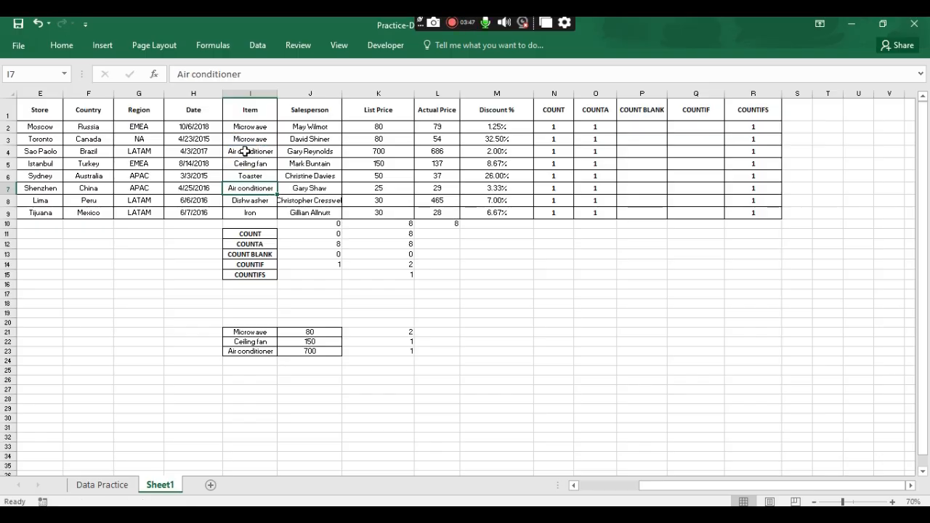
Set the List Price in K7 of the Shenzhen row to 700
key("Right")
key("Right")
key("Right")
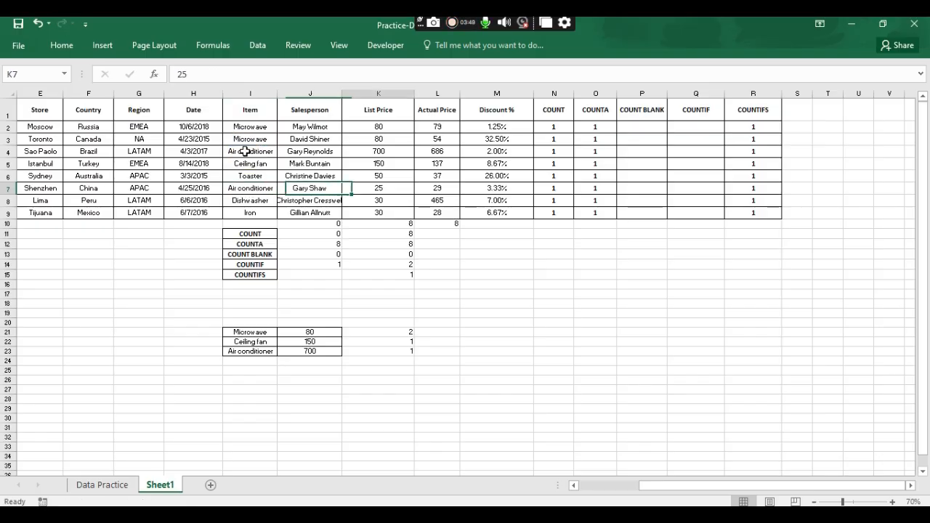
key("Left")
key("Right")
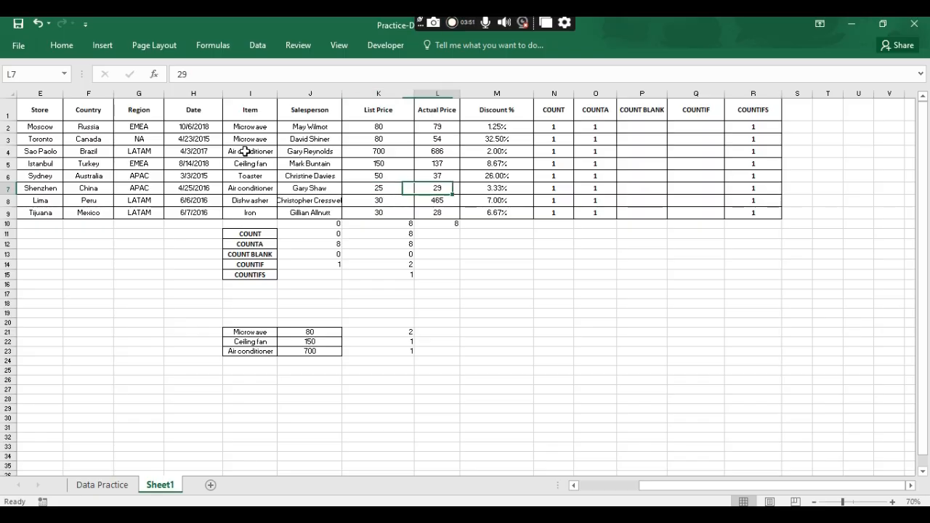
key("Left")
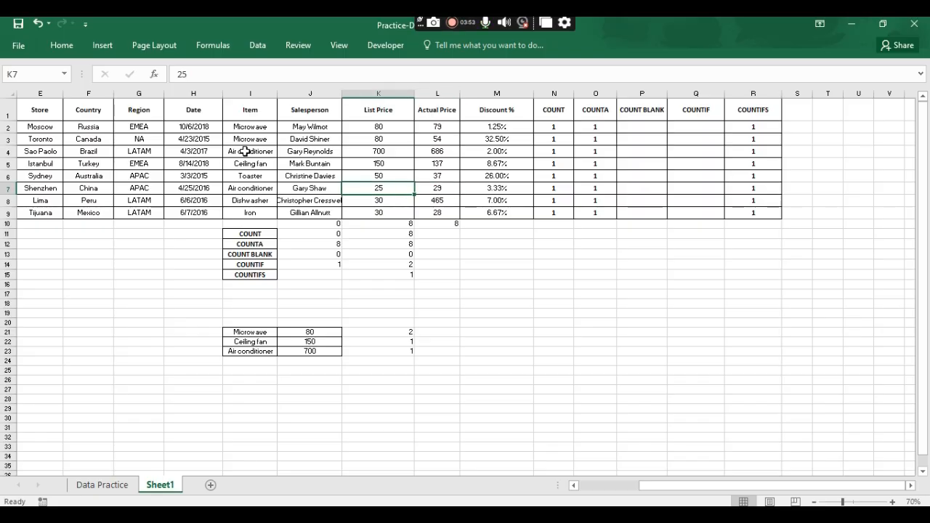
key("Right")
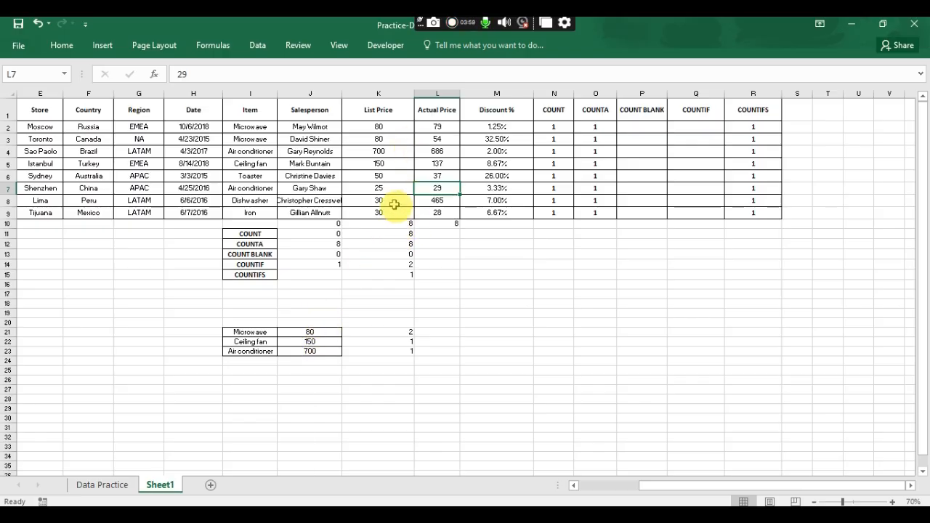
left_click(372, 190)
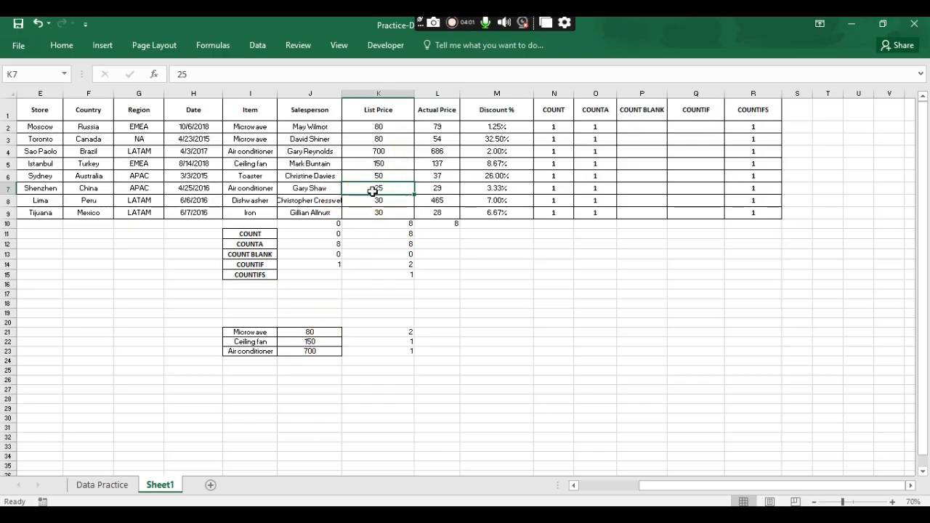
type("700")
key("Return")
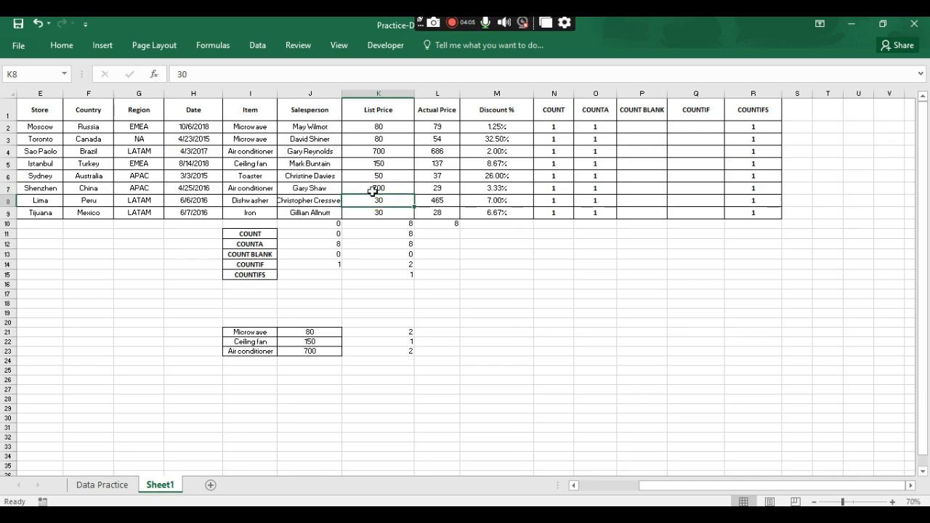
Undo the last three edits to the item and List Price in row 7, and cancel the pending copy
key("ctrl+z")
key("ctrl+z")
key("ctrl+z")
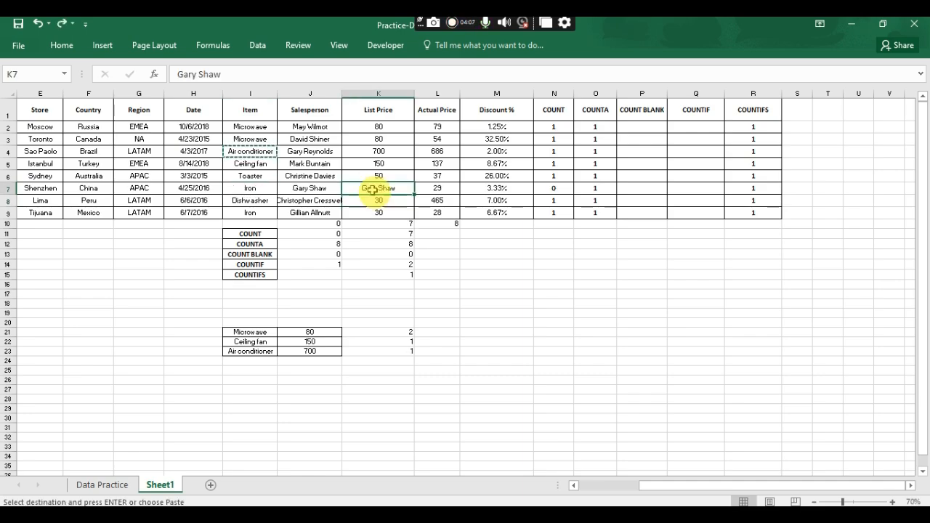
key("Escape")
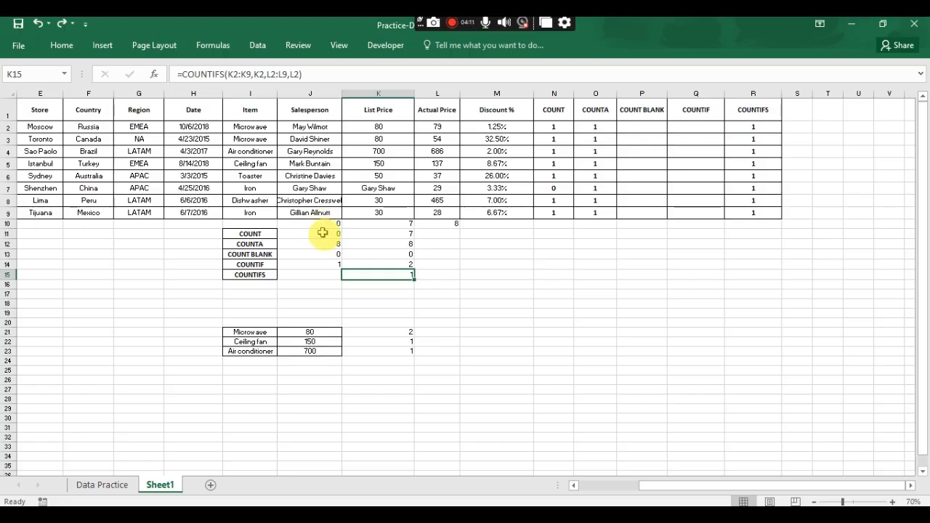
Clear J11 in the COUNT row and rebuild it as =COUNT(J2:J9) over the Salesperson column
left_click(327, 233)
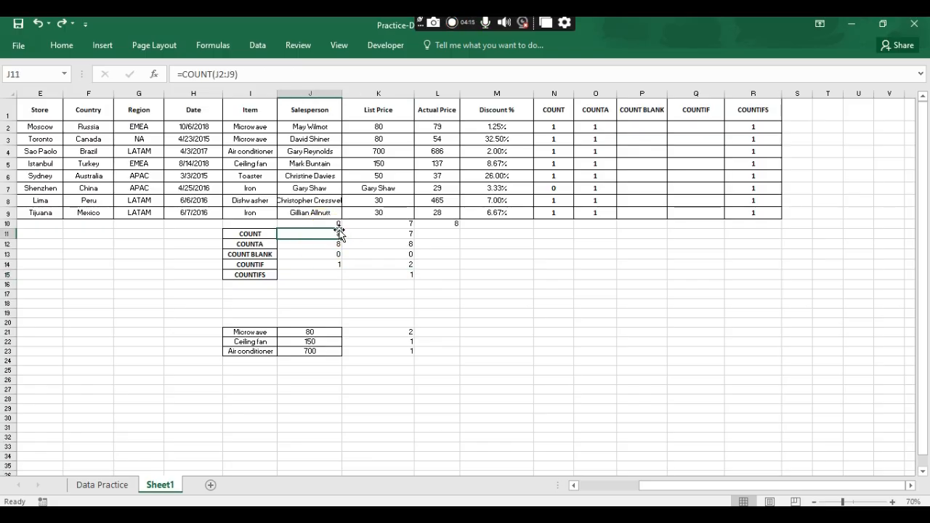
key("Delete")
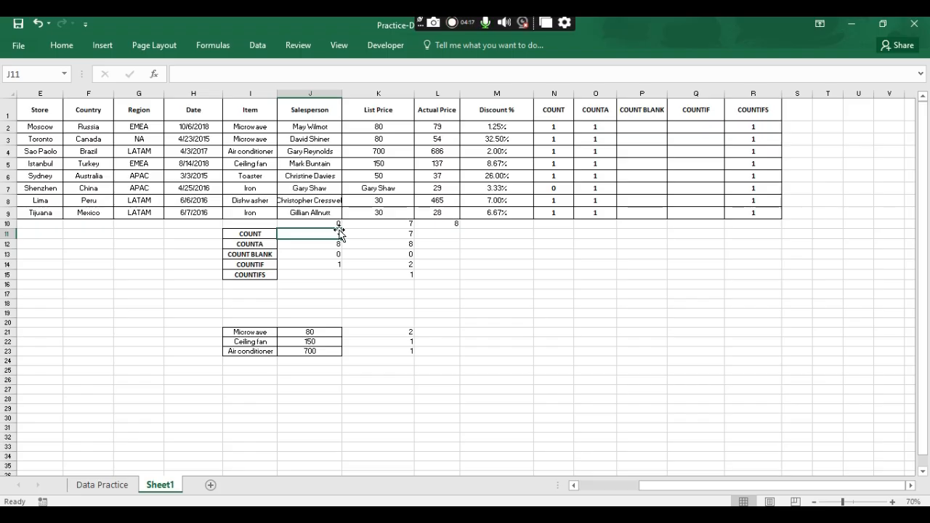
type("=c")
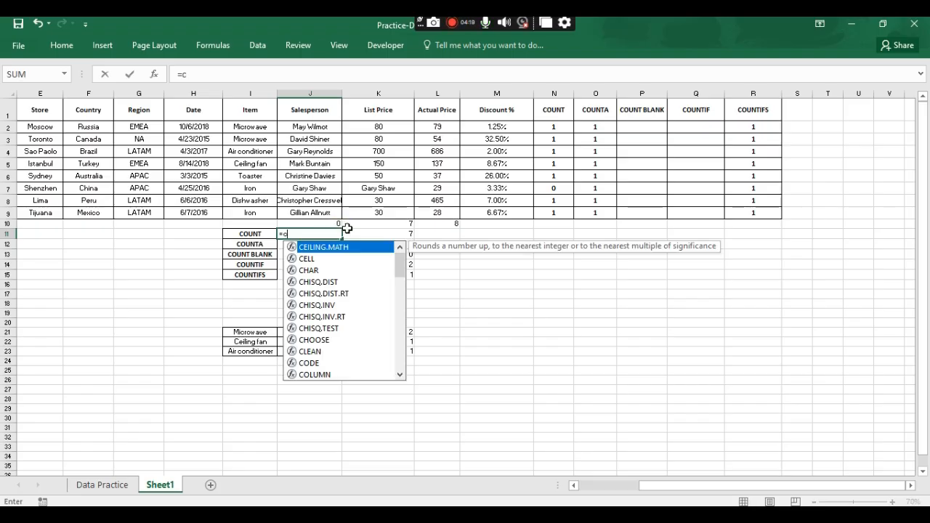
type("ount")
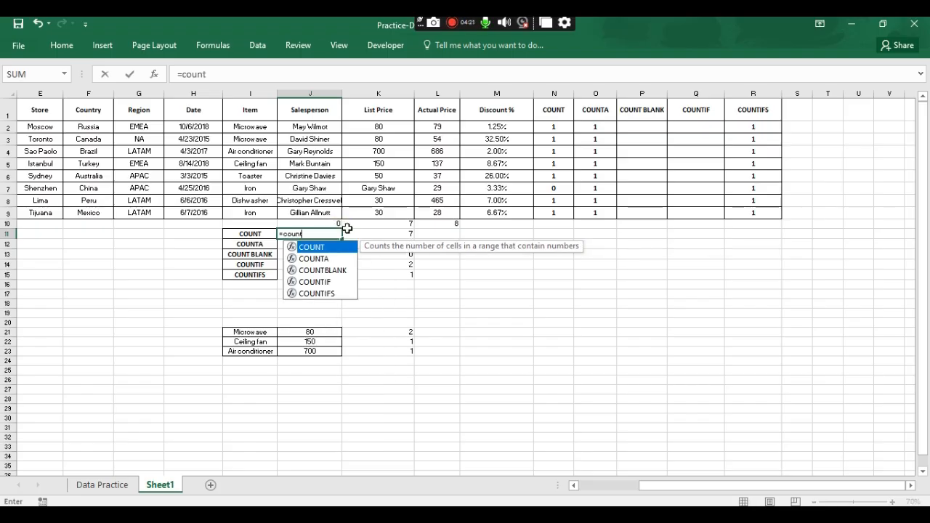
type("(")
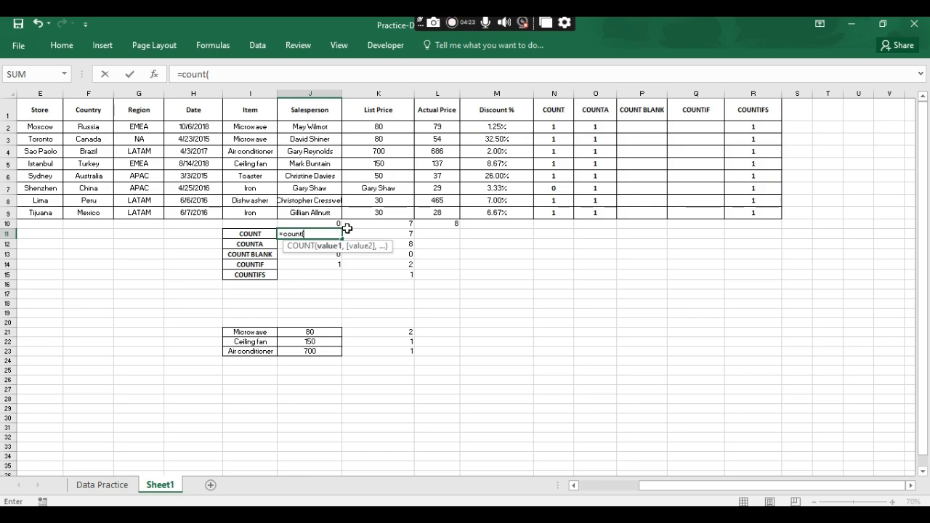
key("Up")
key("Up")
key("Up")
key("Up")
key("Up")
key("Up")
key("Up")
key("Up")
key("Up")
key("shift+Down")
key("shift+Down")
key("shift+Down")
key("shift+Down")
key("shift+Down")
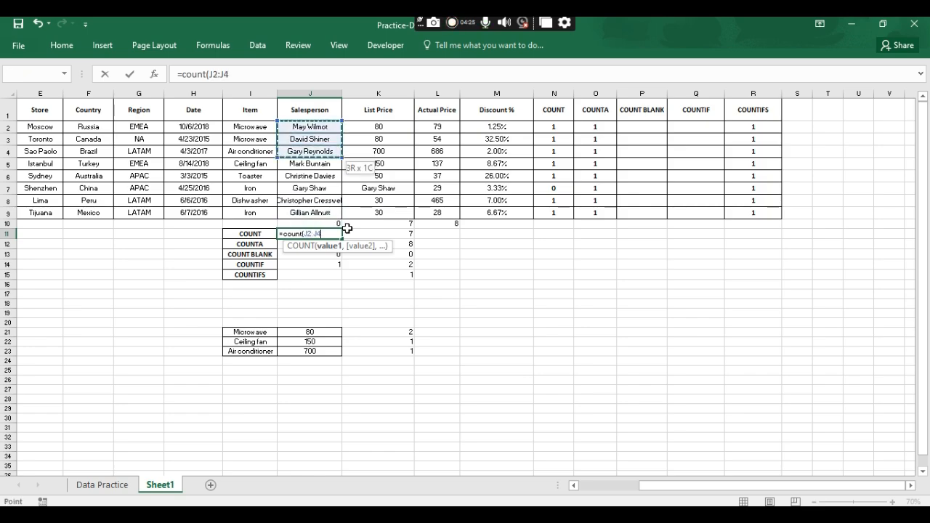
key("shift+Down")
key("shift+Down")
type(")")
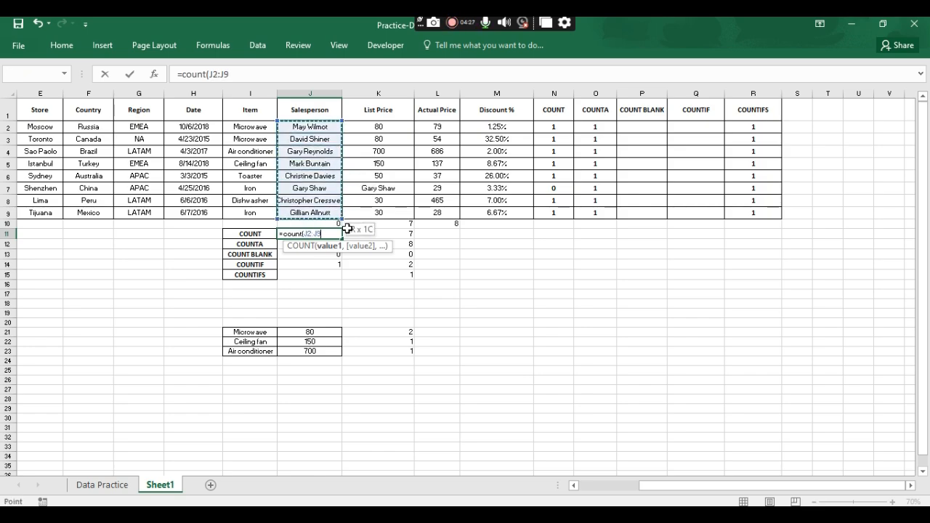
key("Return")
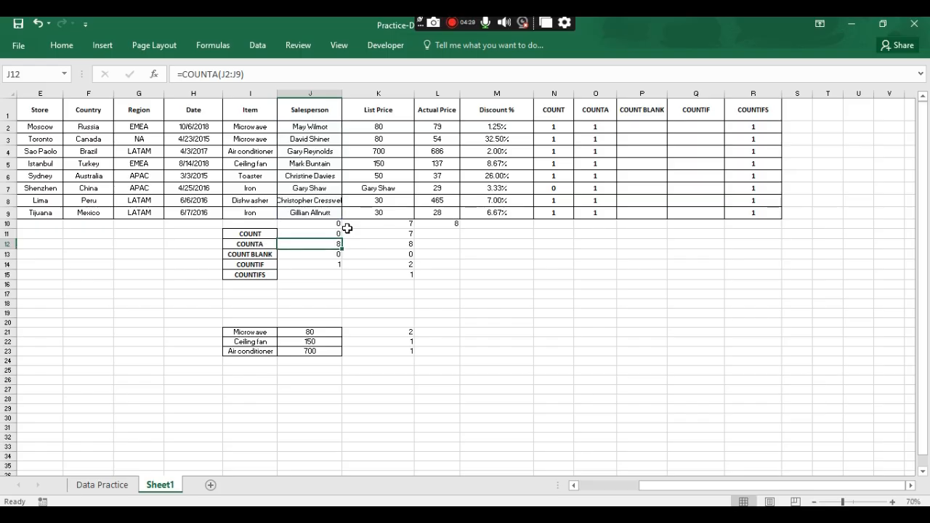
Copy the COUNT formula from J11 into K11 for the List Price column
key("Up")
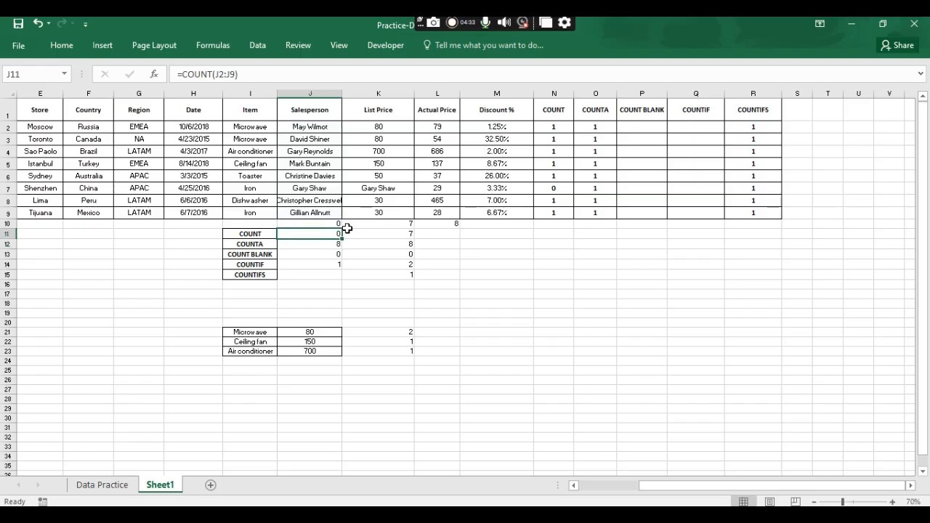
key("ctrl+c")
left_click(349, 233)
key("Return")
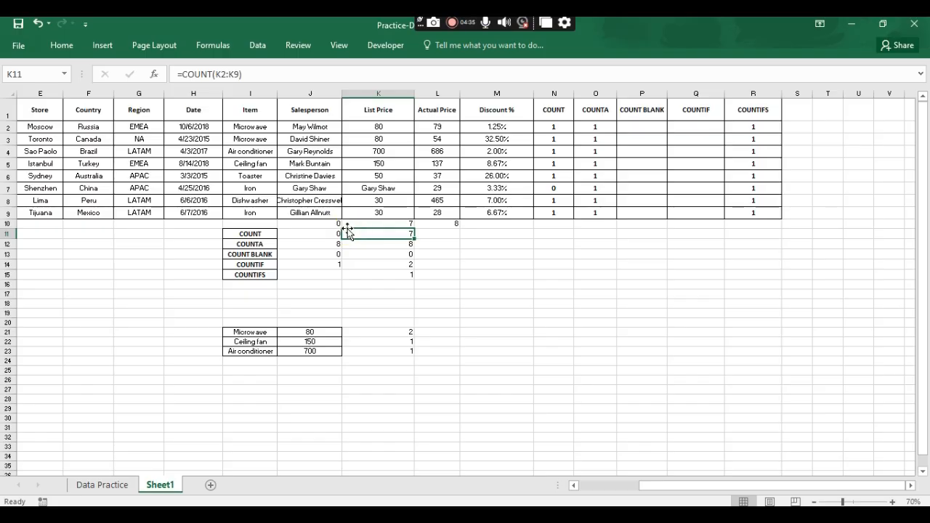
Clear K11 and rebuild it as =COUNT(K2:K9) over the List Price column
key("Delete")
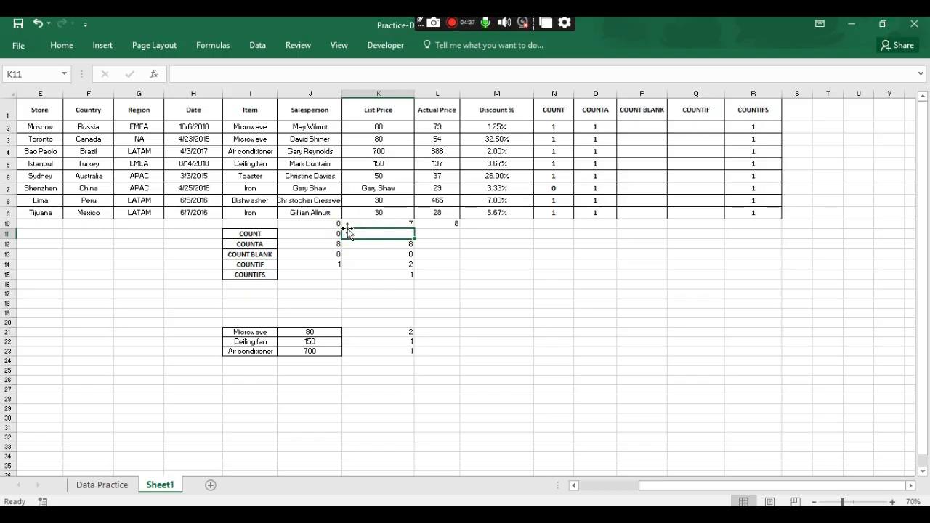
type("=")
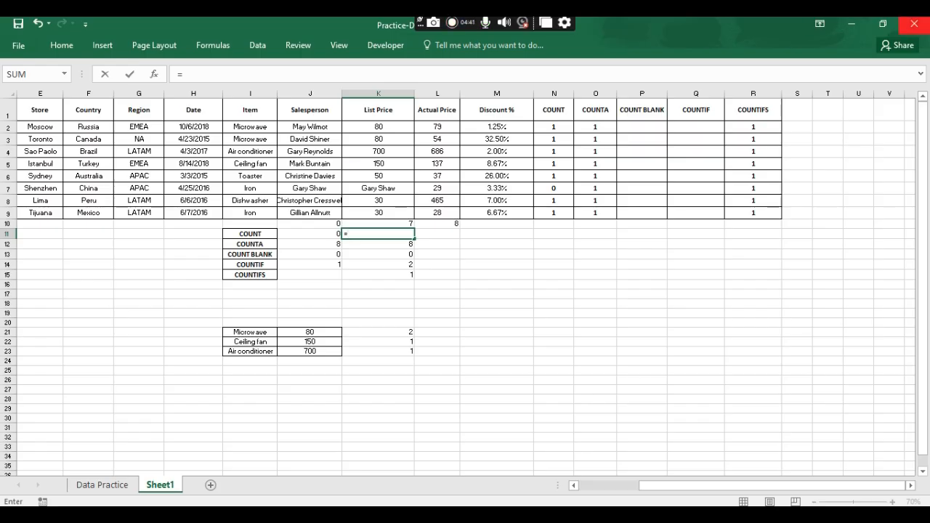
type("count")
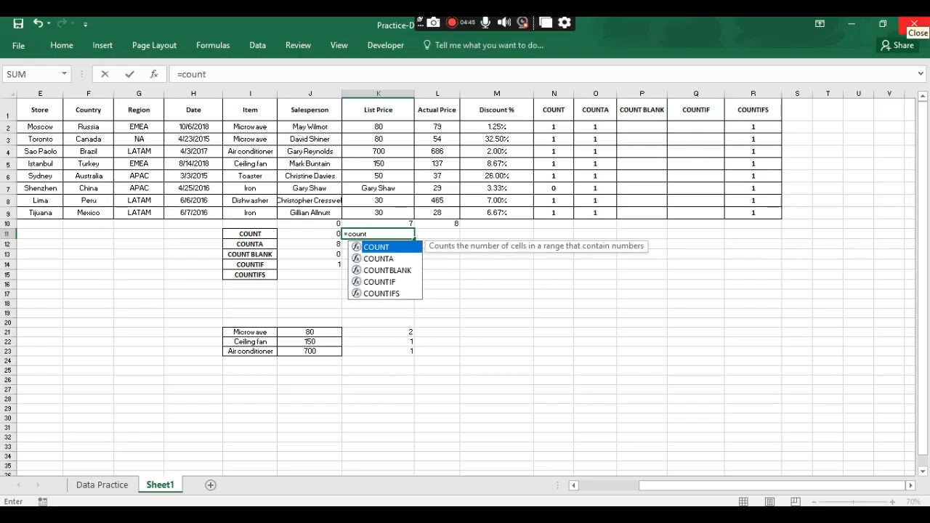
type("(")
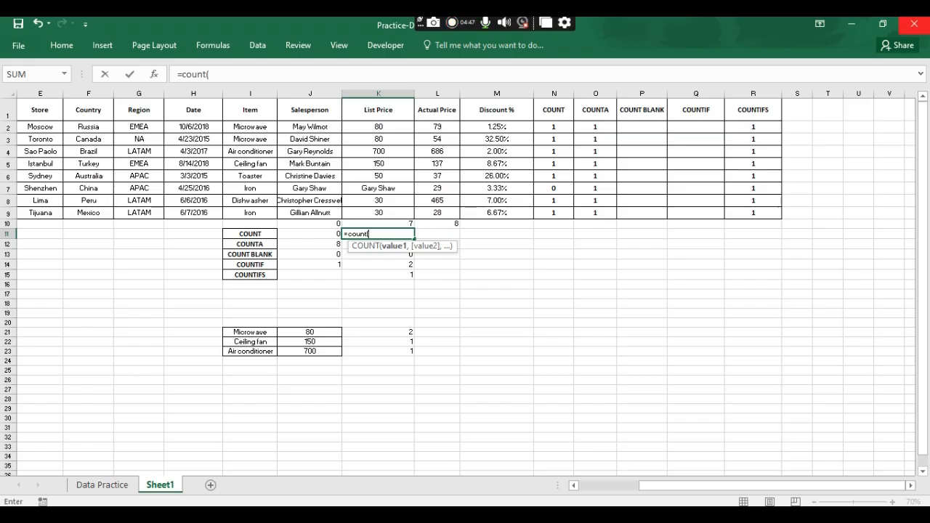
key("Up")
key("Up")
key("Up")
key("Up")
key("Up")
key("Up")
key("Up")
key("Up")
key("Up")
key("shift+Down")
key("shift+Down")
key("shift+Down")
key("shift+Down")
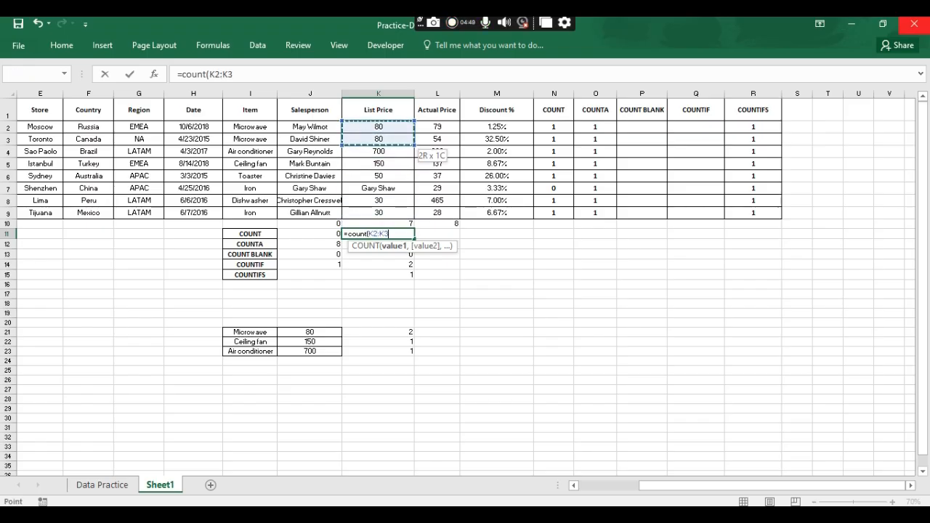
key("shift+Down")
key("shift+Down")
key("shift+Down")
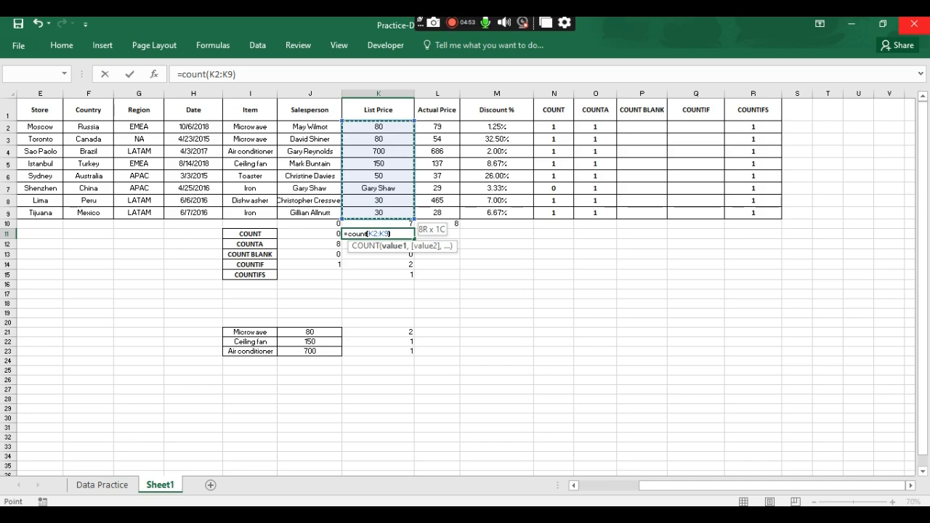
key("Return")
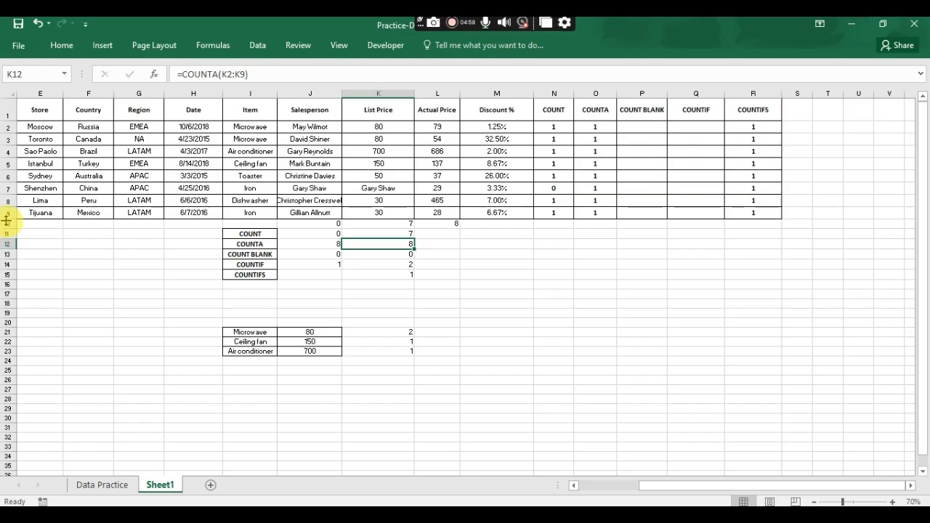
Replace the text in K7 of the Shenzhen row with a List Price of 100
left_click(378, 199)
left_click(381, 188)
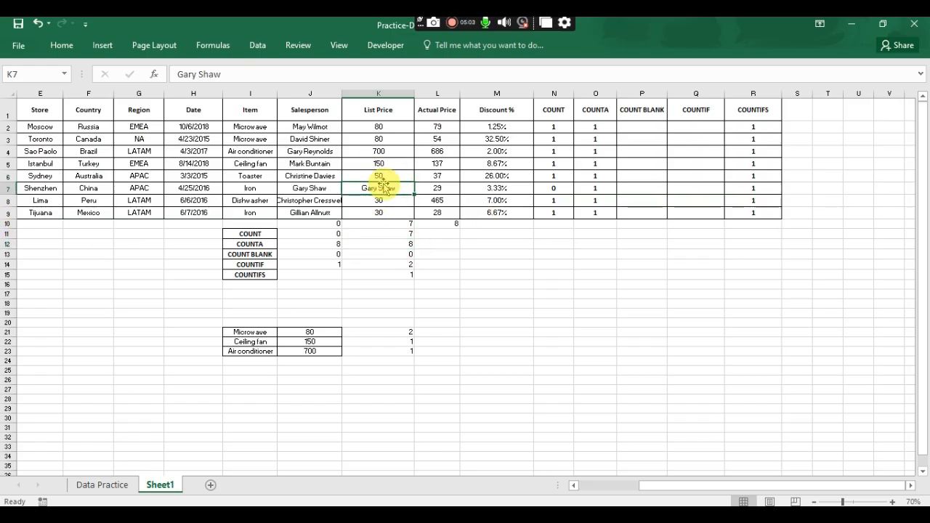
type("100")
key("Return")
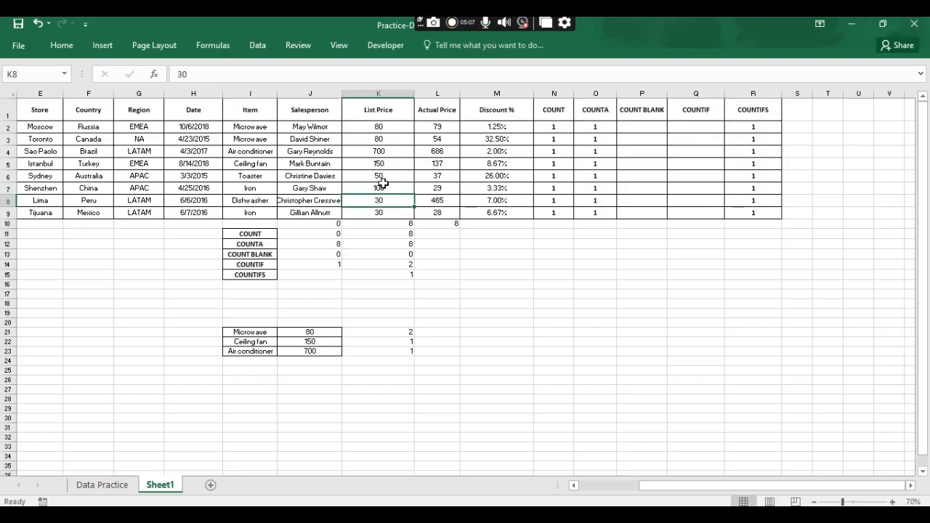
Clear J12 in the COUNTA row and rebuild it as =COUNTA(J2:J9) over the Salesperson column
left_click(441, 233)
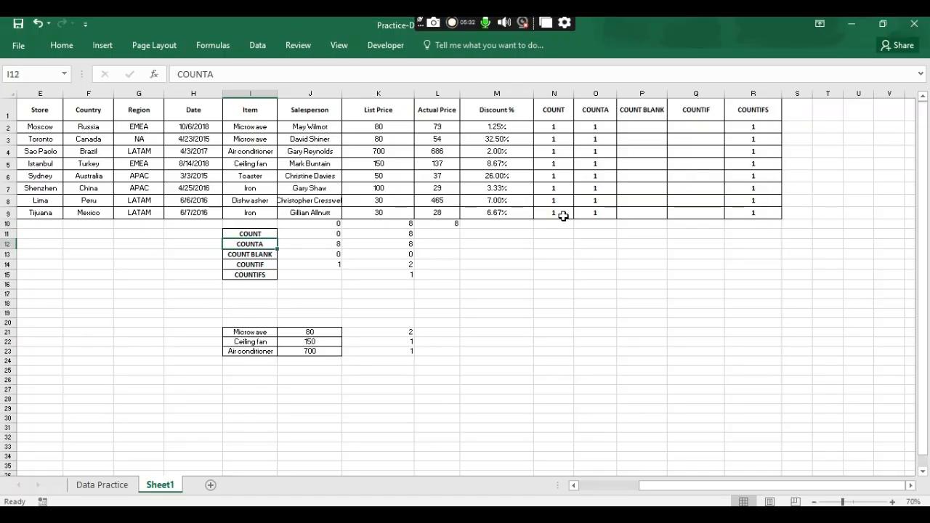
key("Right")
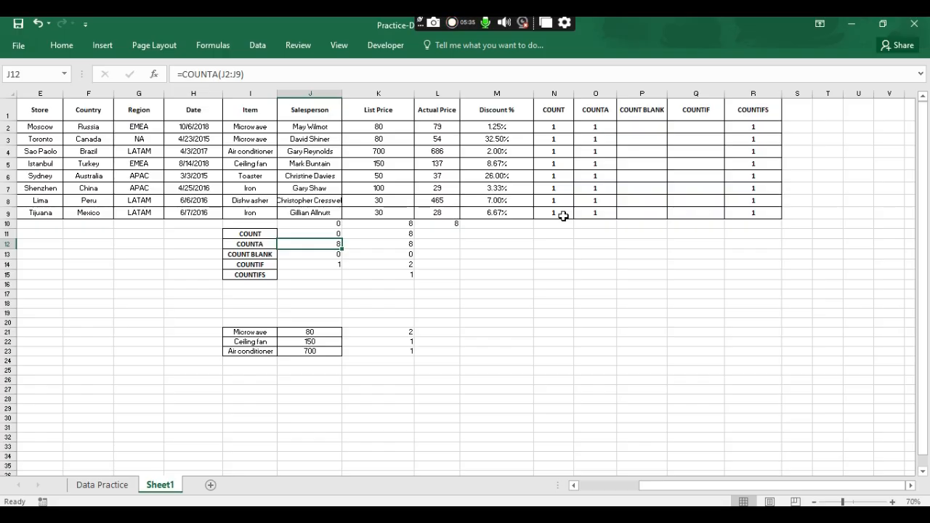
key("Delete")
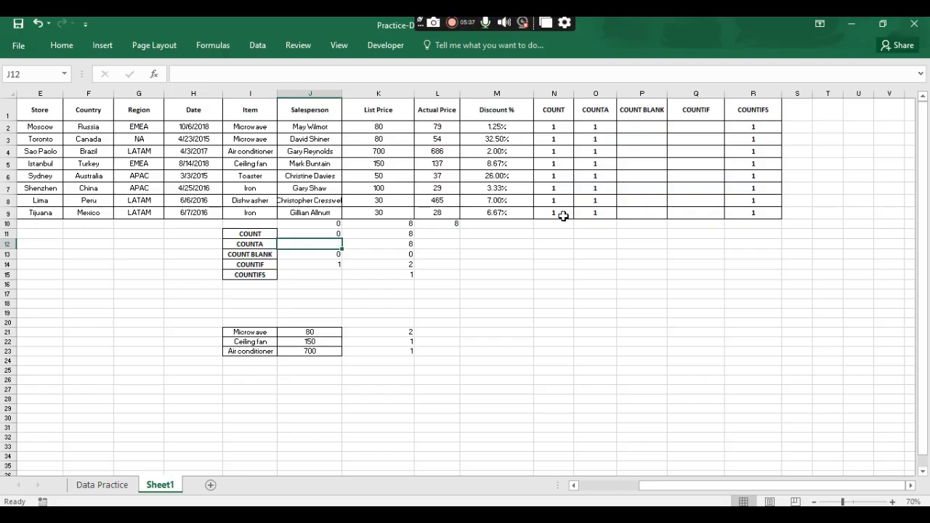
type("=")
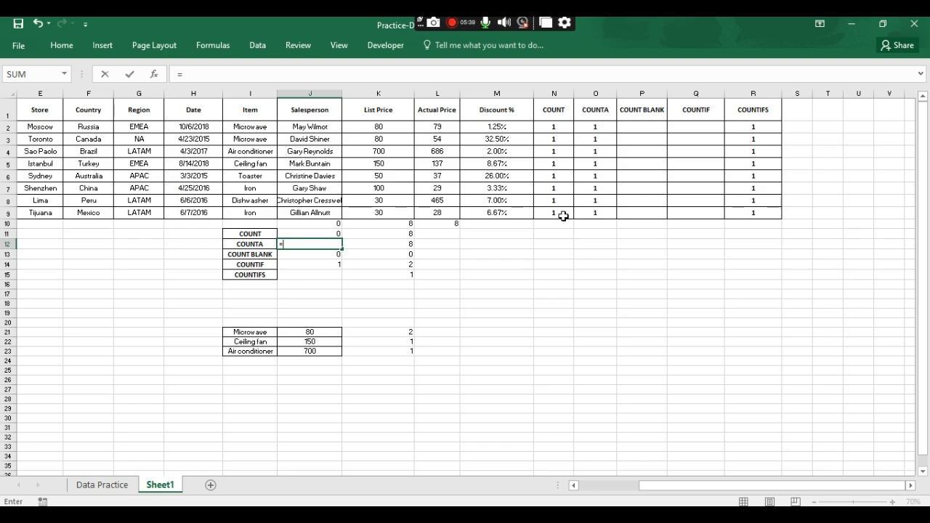
type("count")
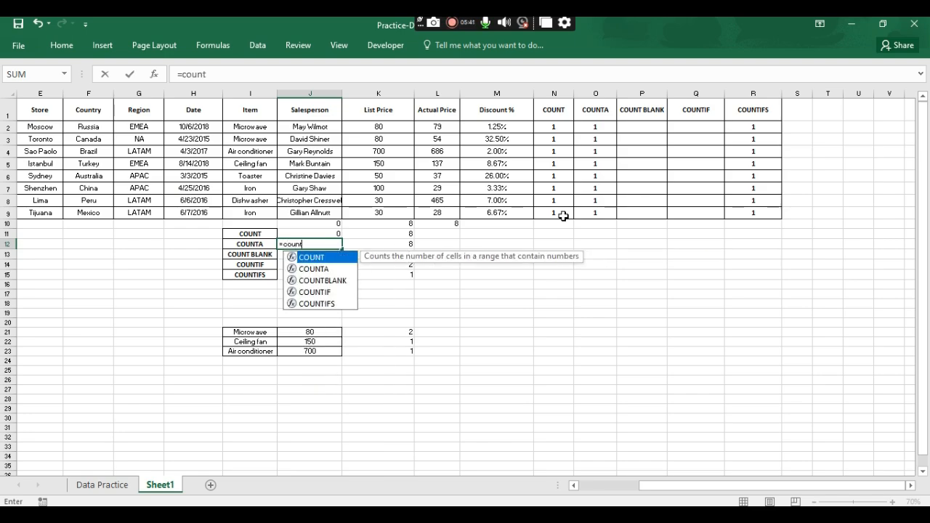
key("Escape")
key("Caps_Lock")
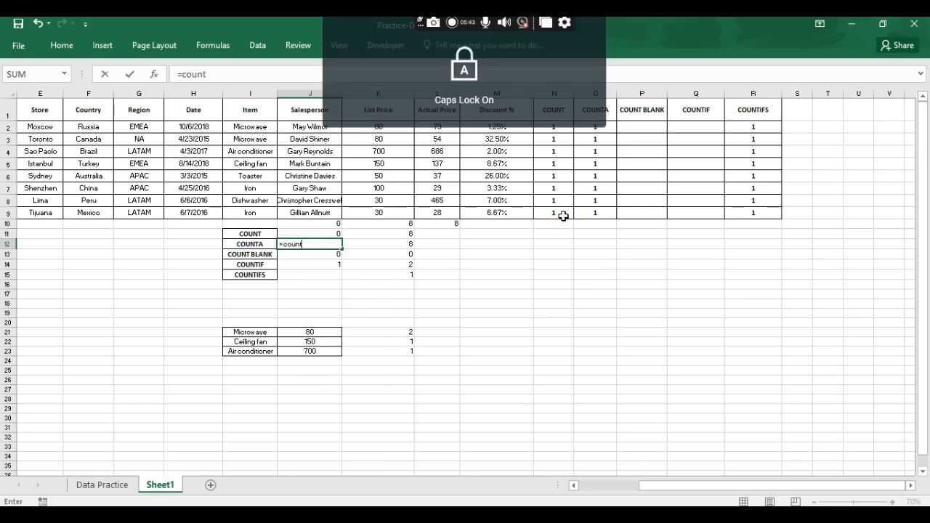
type("tA(")
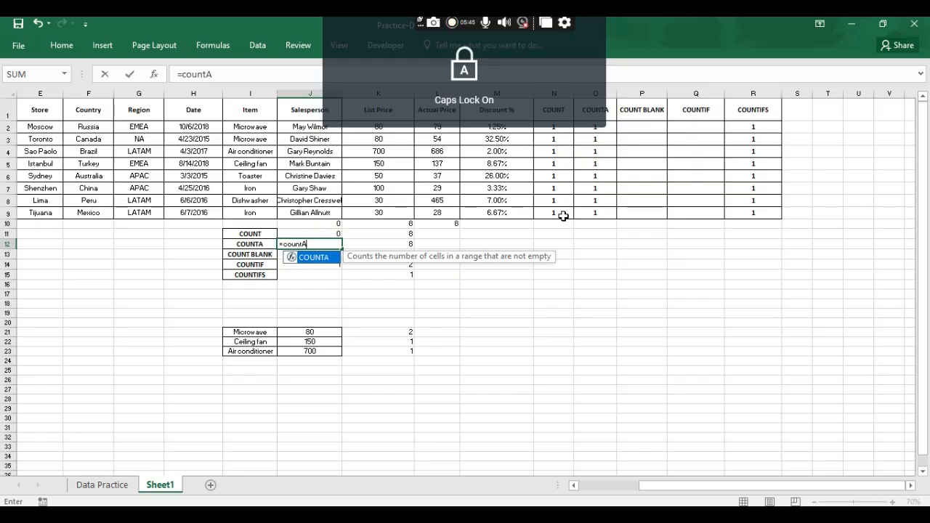
key("Up")
key("Up")
key("Up")
key("Up")
key("Up")
key("Up")
key("Up")
key("Up")
key("Up")
key("Up")
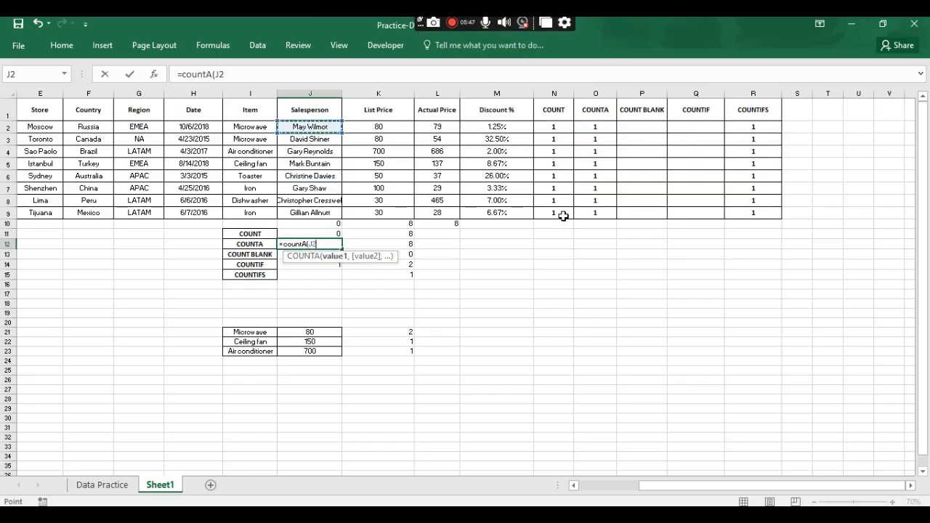
key("shift+Down")
key("shift+Down")
key("shift+Down")
key("shift+Down")
key("shift+Down")
key("shift+Down")
key("shift+Down")
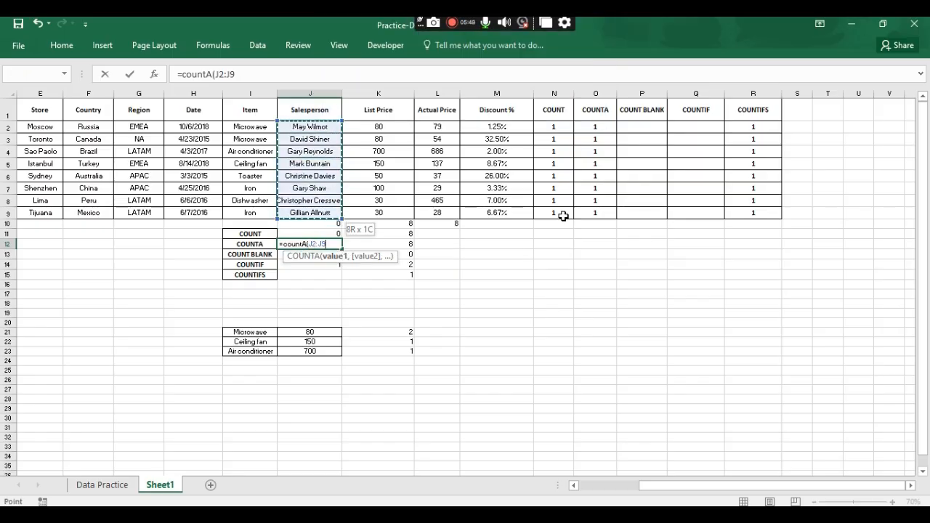
key("Return")
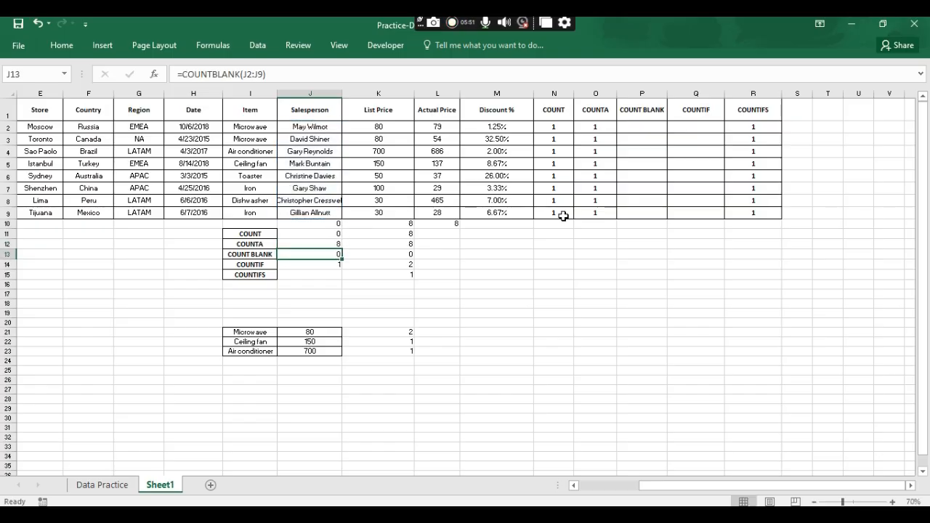
Copy the COUNTA formula from J12 into K12 so it covers the List Price range K2:K9
key("Up")
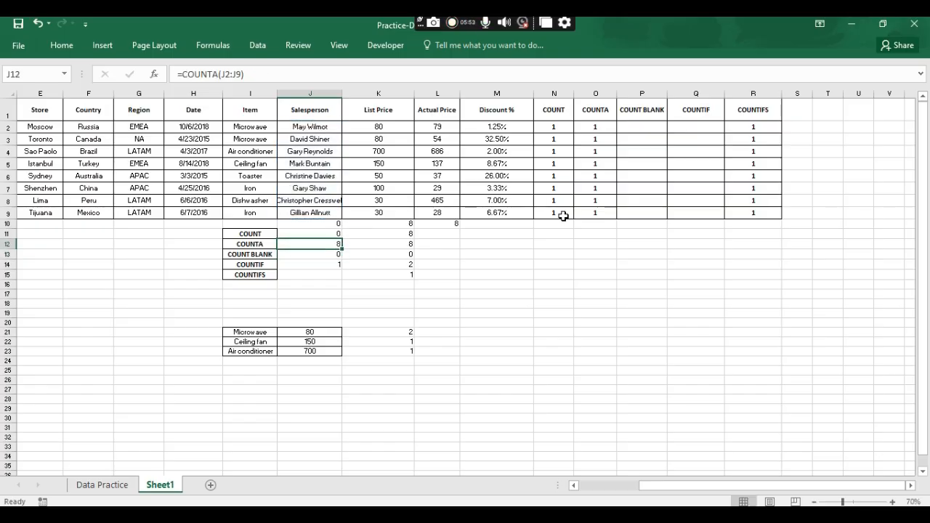
key("ctrl+c")
key("Right")
key("Return")
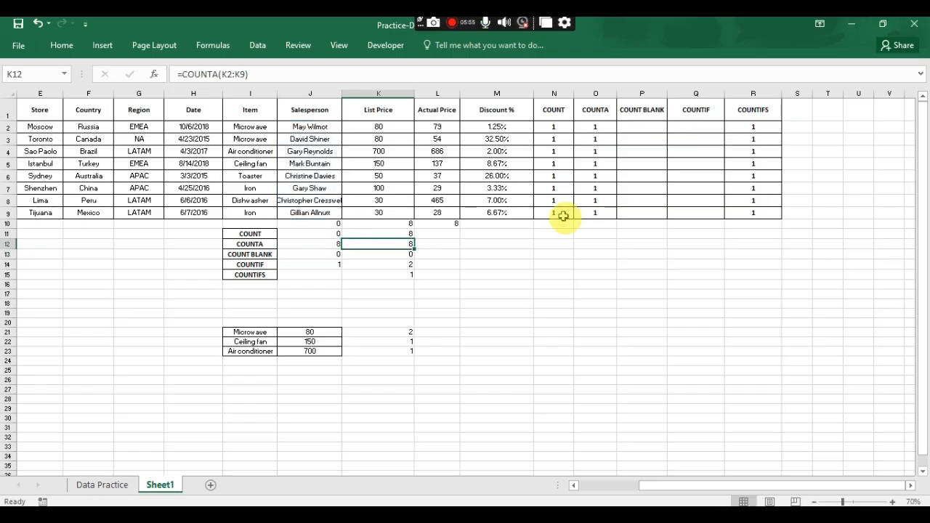
Try the salesperson's name from J6 as the List Price in K6 of the Sydney row, and undo it
key("Up")
key("Up")
key("Up")
key("Up")
key("Up")
key("Up")
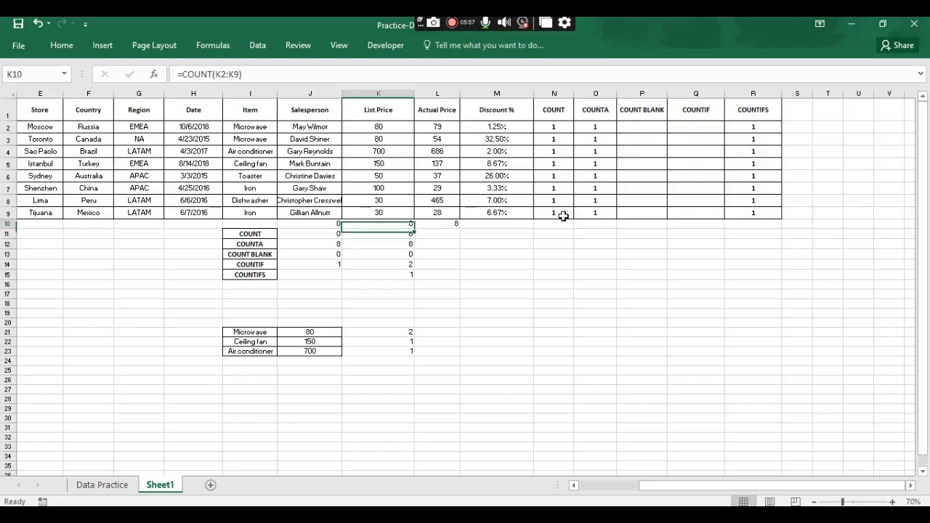
key("Left")
key("ctrl+c")
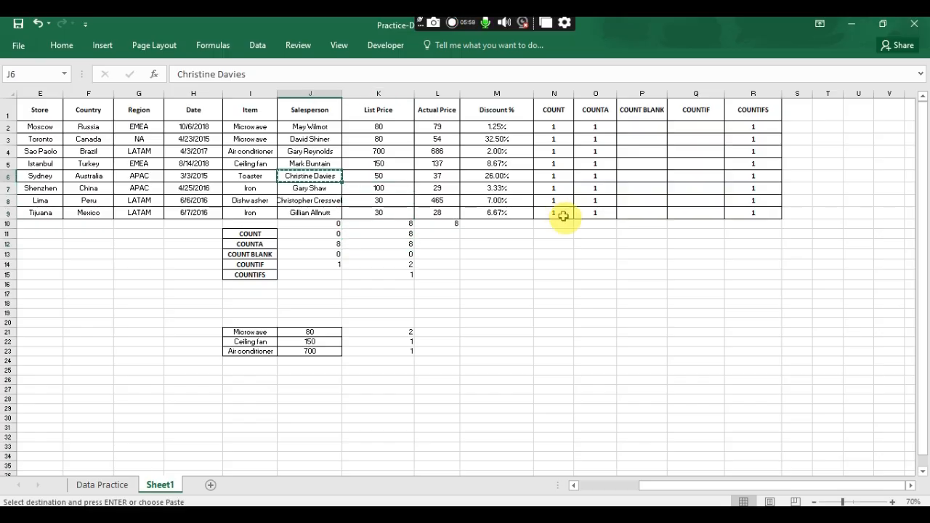
key("Right")
key("Return")
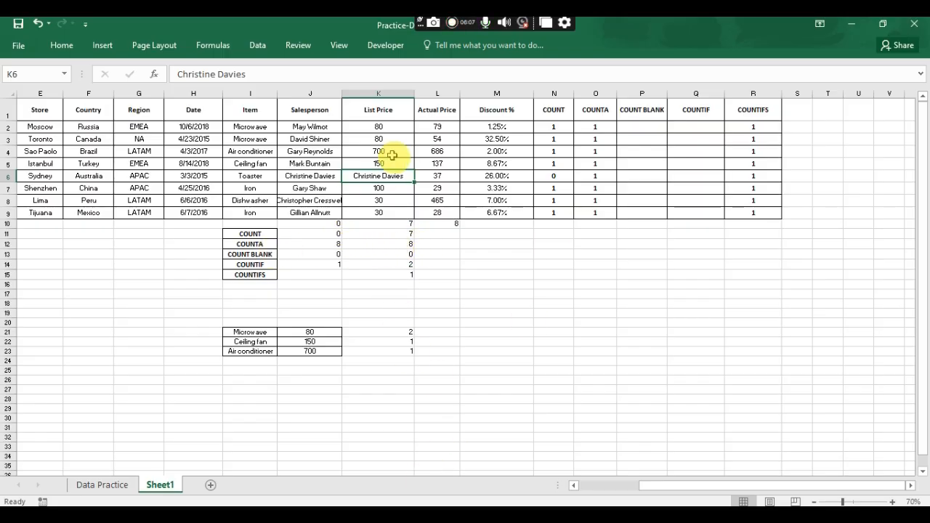
key("ctrl+z")
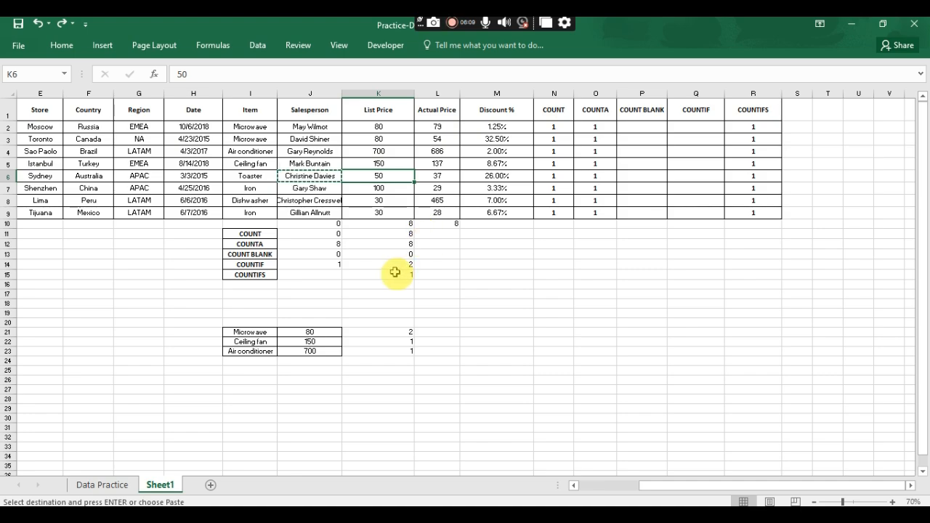
Clear J13 in the COUNT BLANK row and rebuild it as =COUNTBLANK(J3:J9) over the Salesperson column
left_click(309, 255)
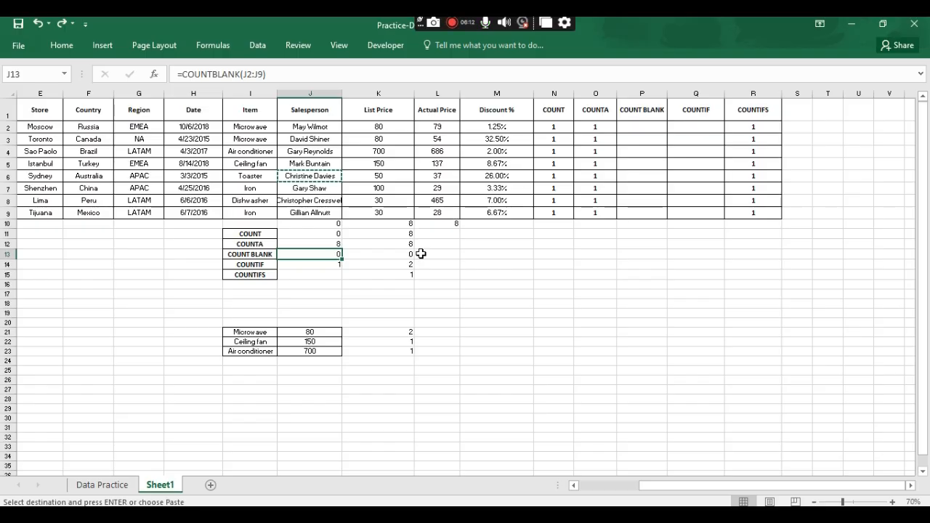
key("Escape")
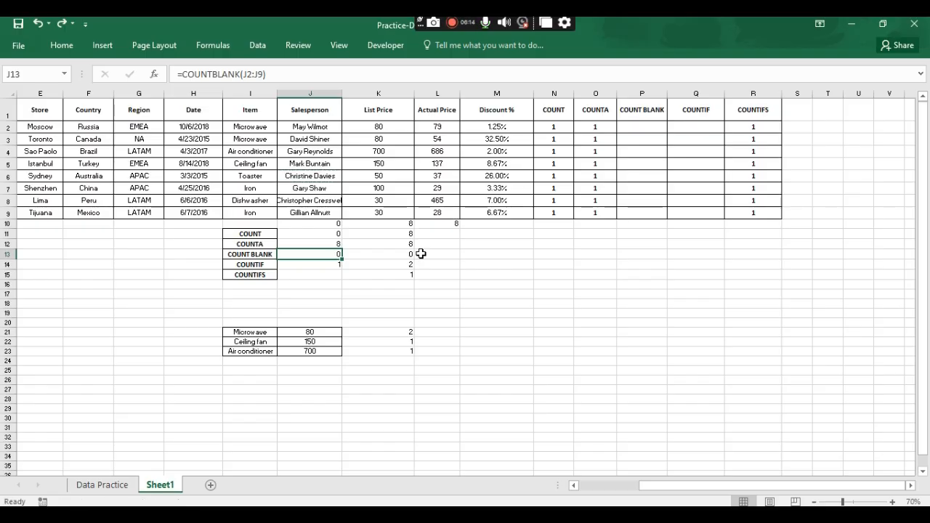
key("Delete")
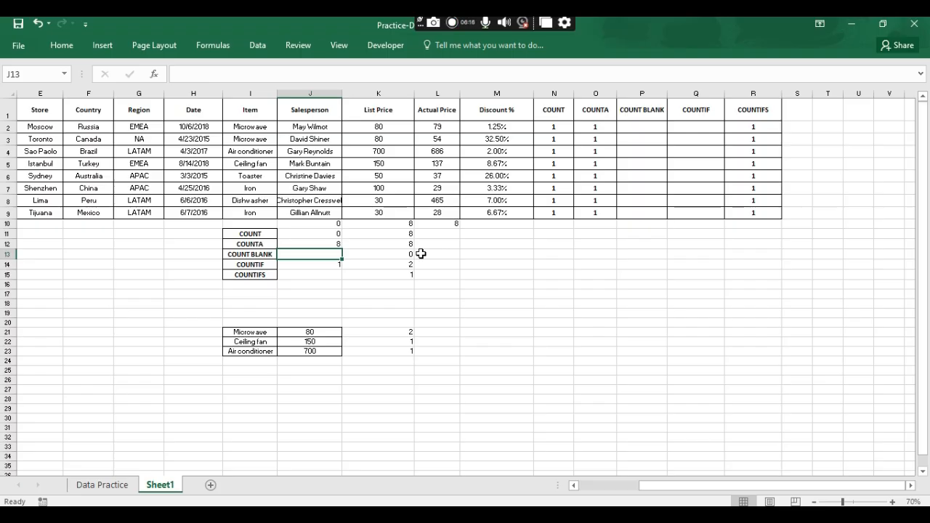
type("=COUN")
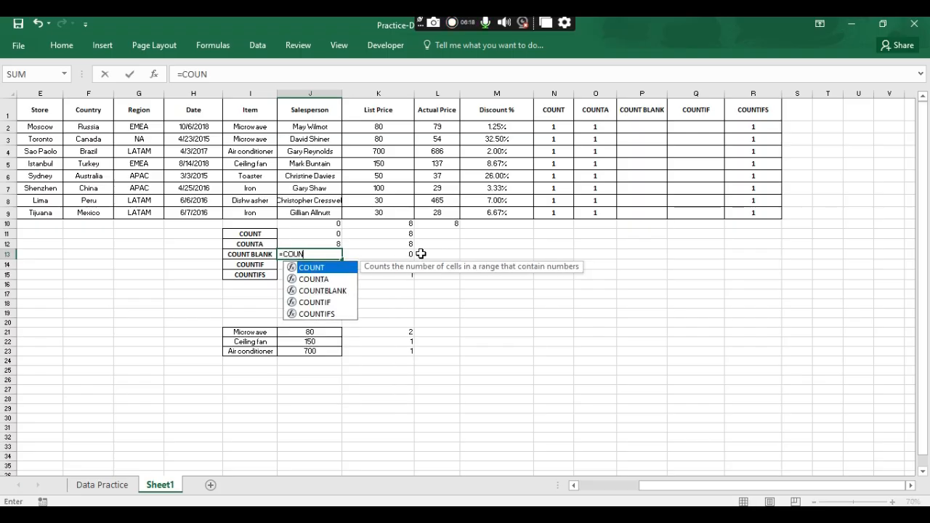
type("TBLANK")
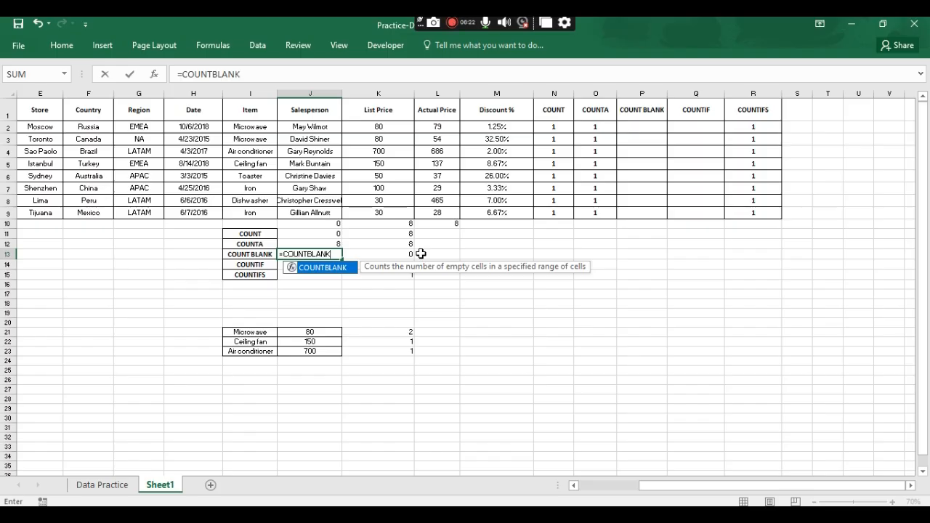
type("(")
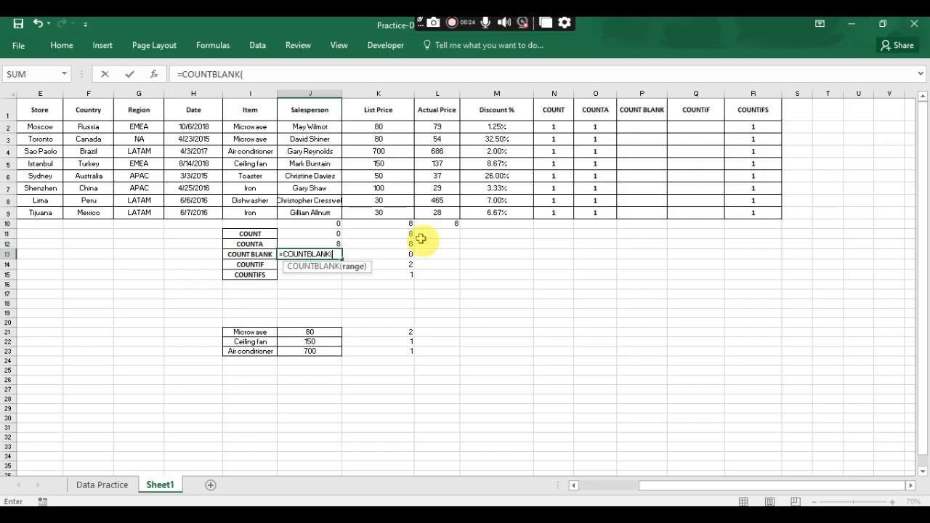
left_click_drag(312, 139, 316, 213)
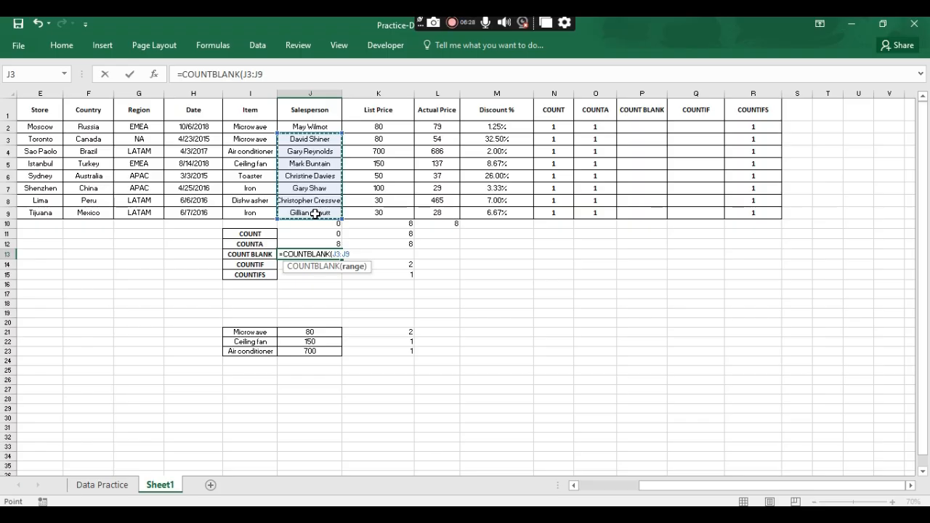
key("Return")
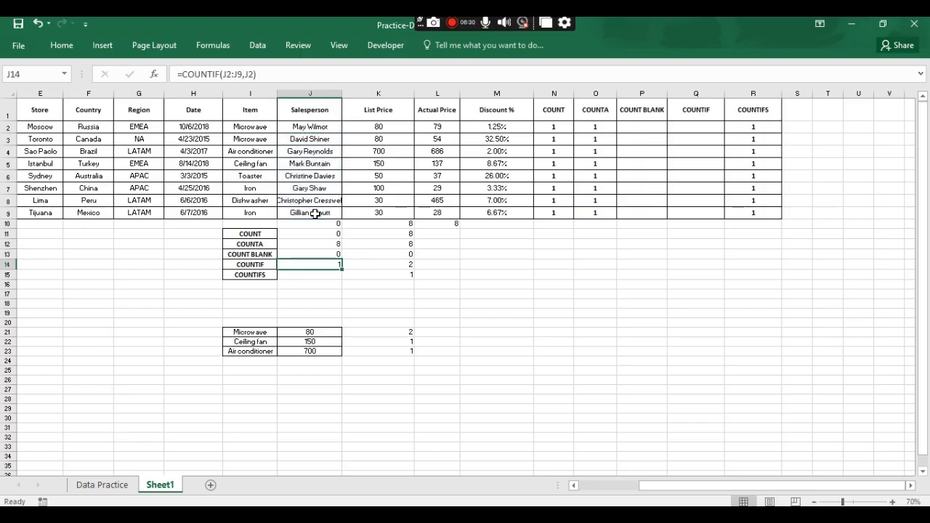
Copy the COUNTBLANK formula from J13 into K13 so it covers the List Price range K3:K9
key("Up")
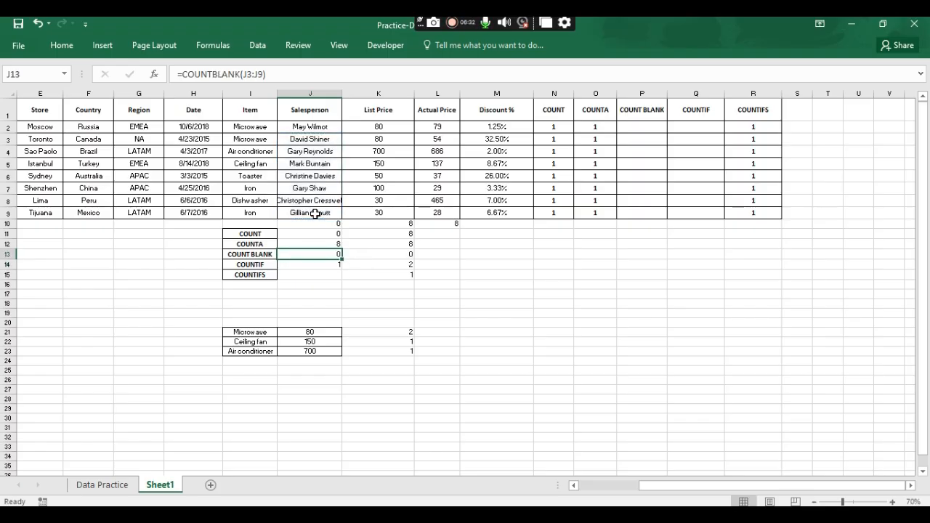
key("ctrl+c")
key("Right")
key("ctrl+v")
key("Escape")
Clear the Salesperson and List Price cells J5:K7 of the Istanbul, Sydney and Shenzhen rows to test the blank counts
key("Up")
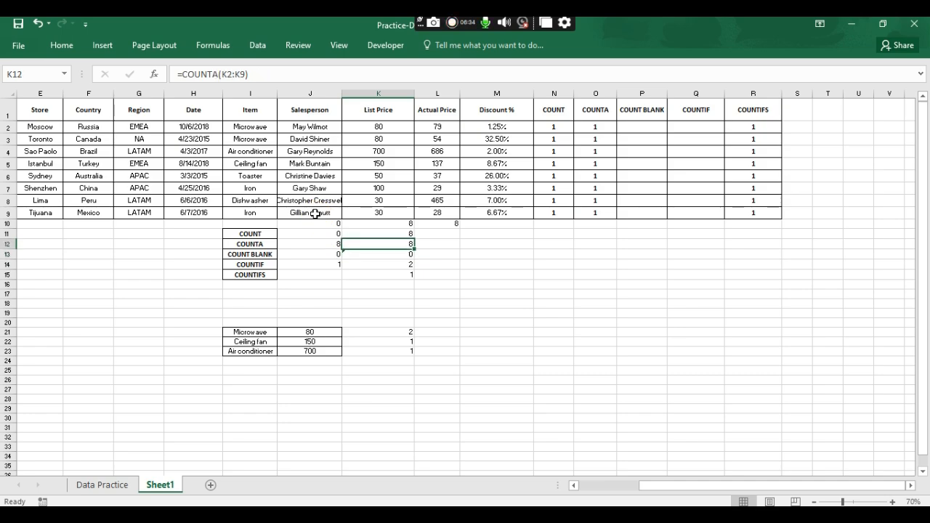
key("Up")
key("Up")
key("Up")
key("Up")
key("Up")
key("shift+Left")
key("shift+Up")
key("shift+Up")
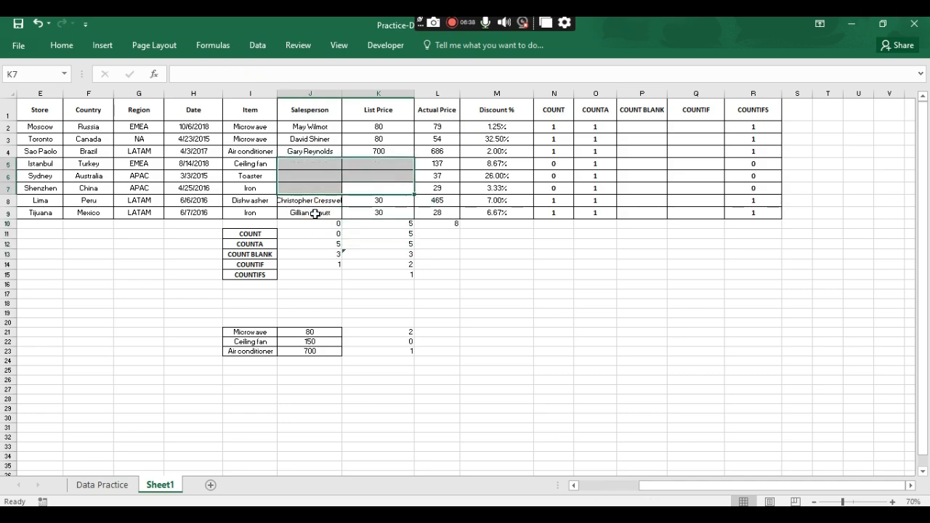
key("Delete")
Examine the COUNTBLANK results in J13 and K13 against the emptied Salesperson and List Price cells
key("Down")
key("Down")
key("Down")
key("Down")
key("Down")
key("Down")
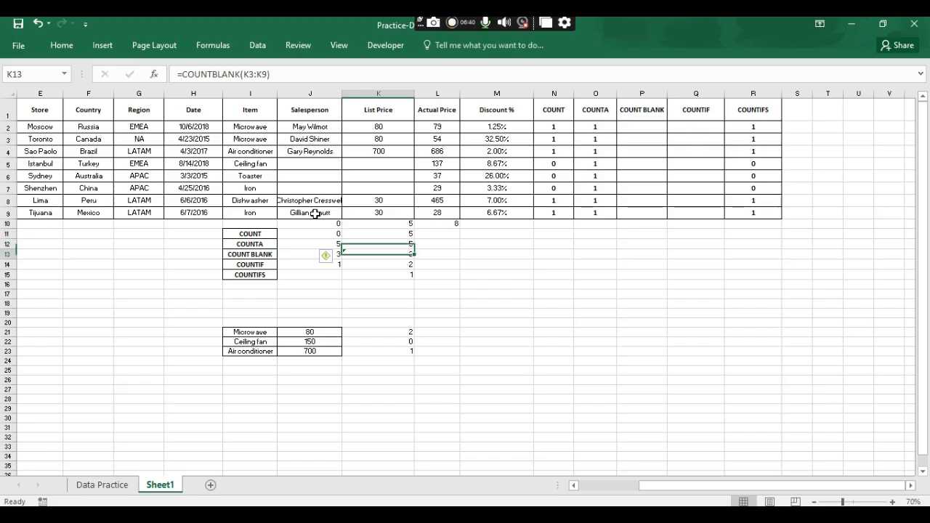
key("Right")
key("Left")
key("Left")
key("Left")
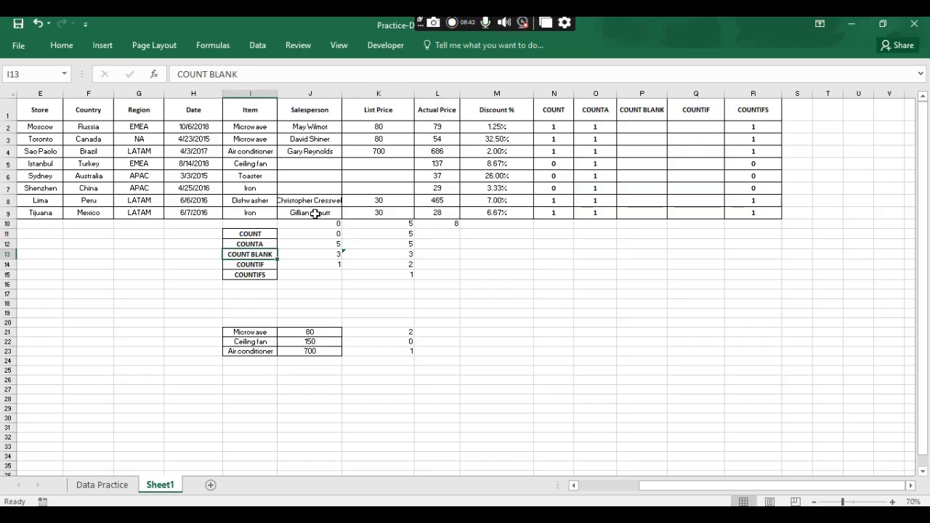
key("Right")
key("Right")
key("Left")
key("Up")
key("Up")
key("Up")
key("Up")
key("Up")
key("Up")
key("Up")
key("Up")
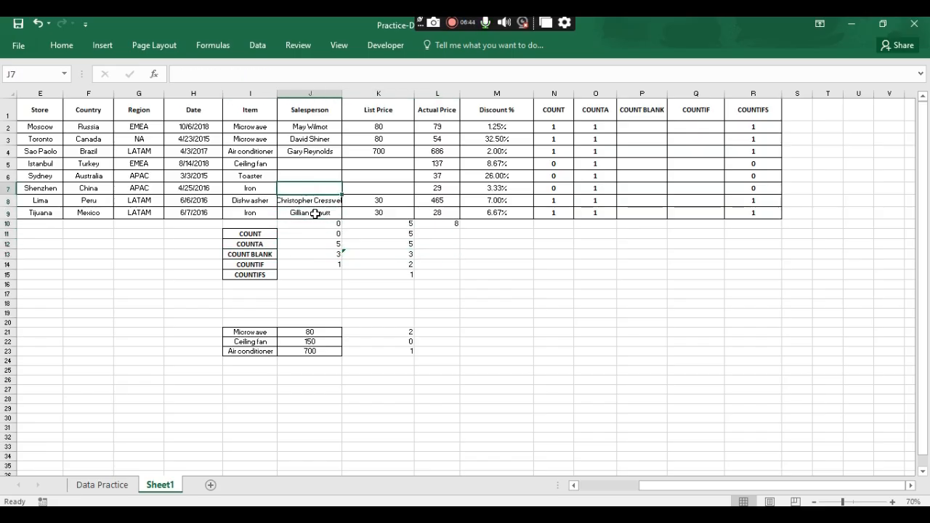
key("Down")
key("Down")
key("Right")
key("Up")
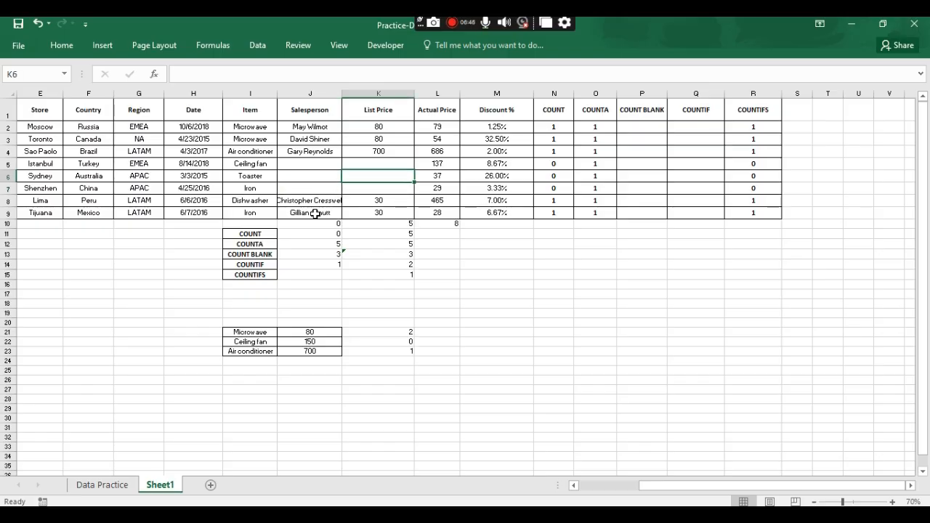
key("Up")
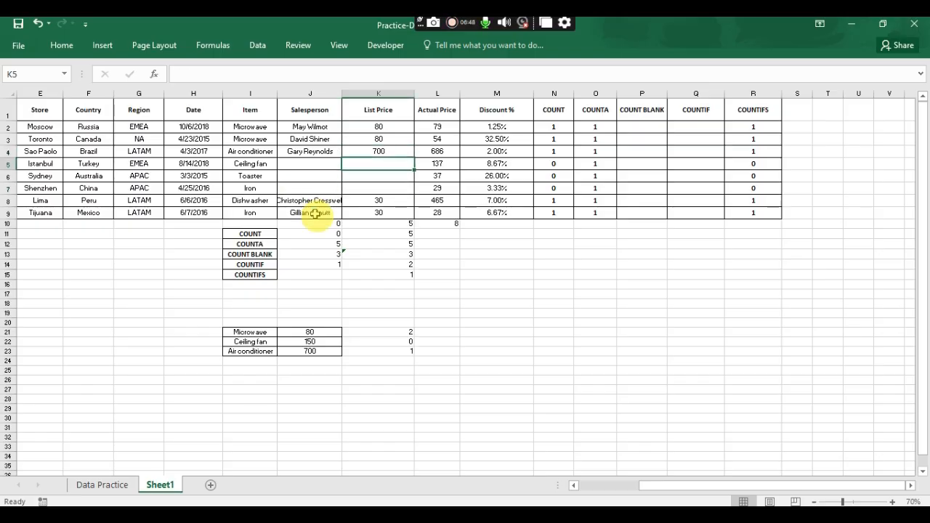
Undo the clearing of J5:K7 and clear only the List Price in K7 of the Shenzhen row
key("ctrl+z")
key("Down")
key("Down")
key("Down")
key("Up")
key("Up")
key("Up")
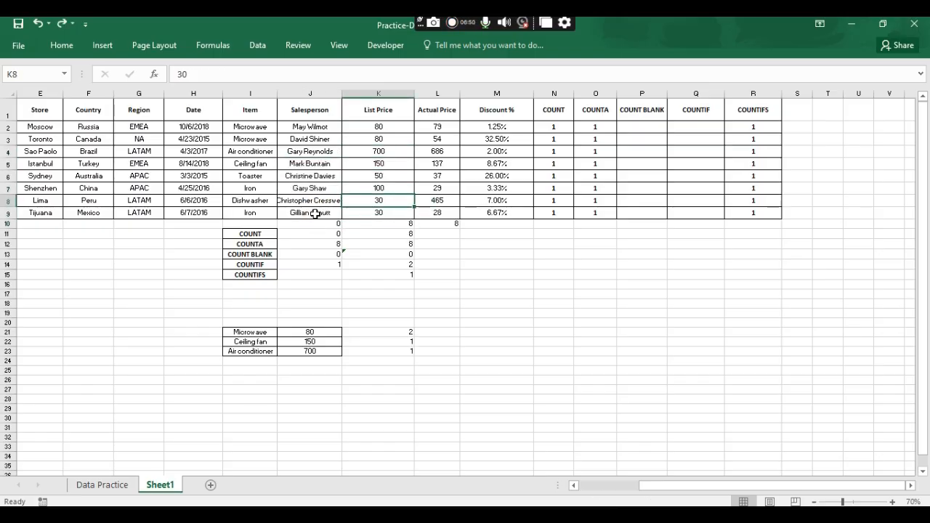
key("Delete")
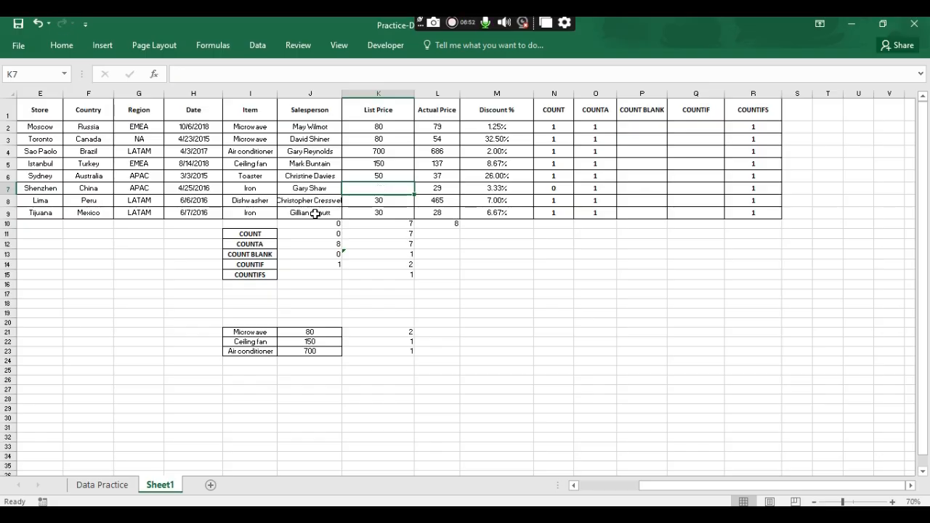
Compare the COUNTBLANK results in K13 and J13 with only the Shenzhen List Price empty
key("Right")
key("Right")
key("Right")
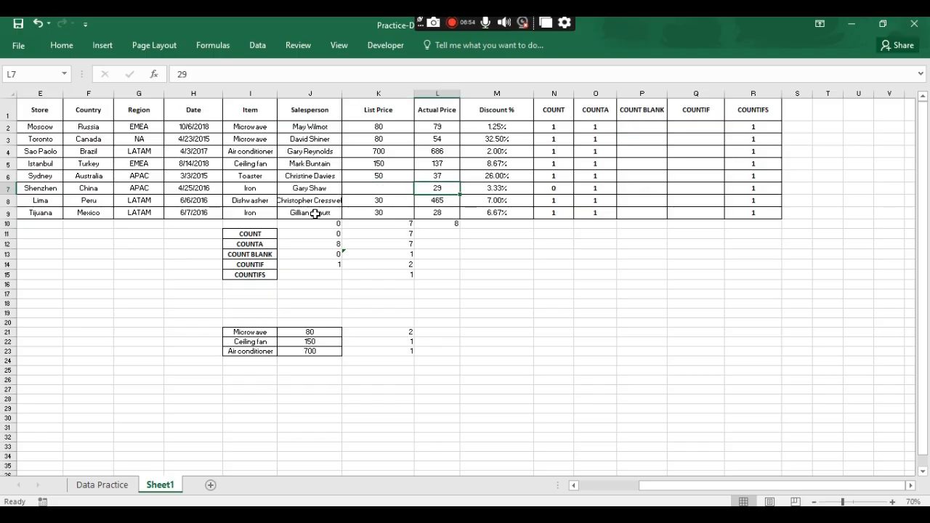
key("Left")
key("Left")
key("Left")
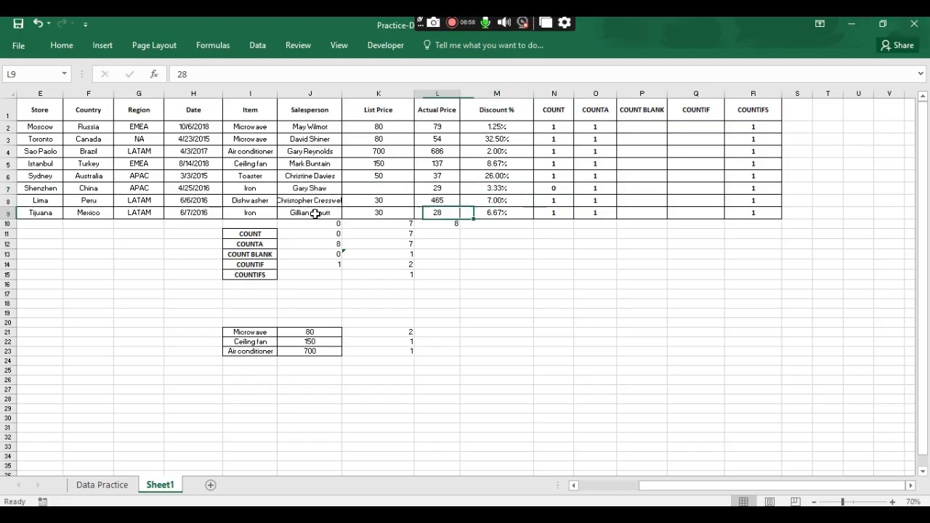
key("Down")
key("Down")
key("Down")
key("Down")
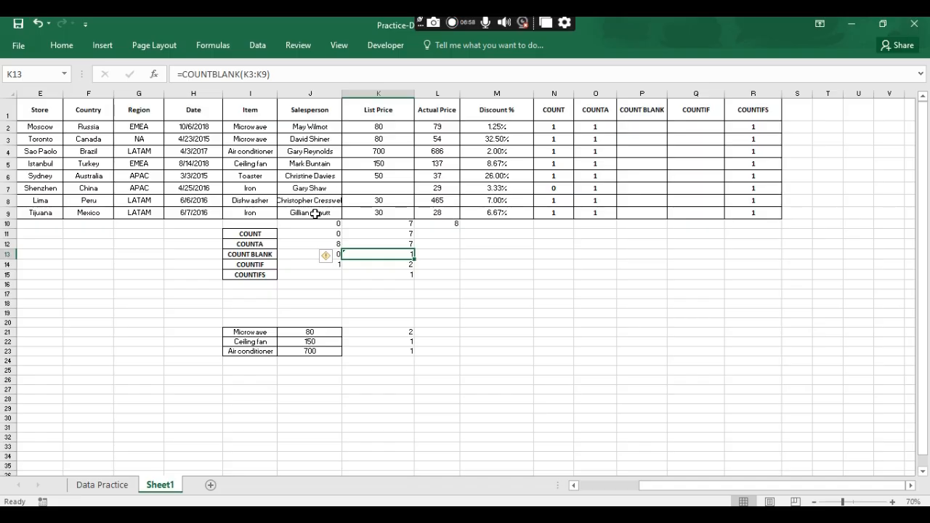
key("Left")
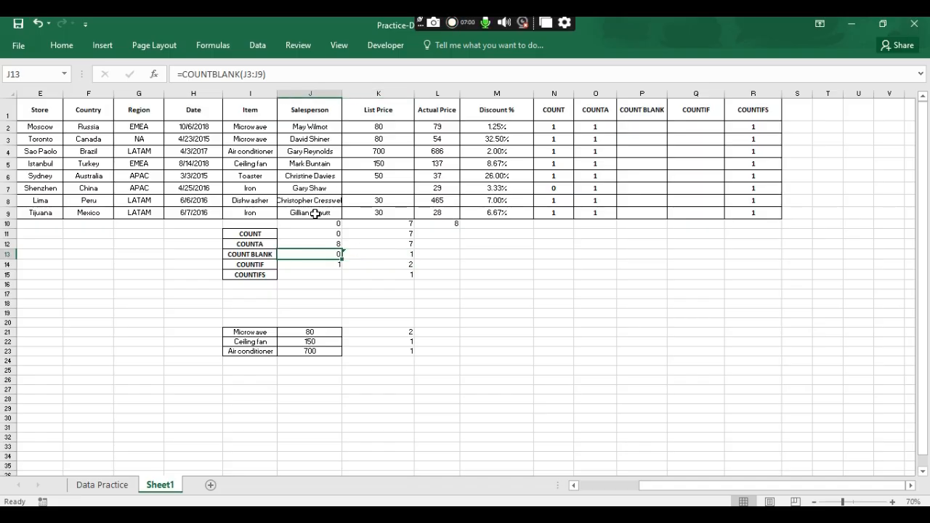
key("Right")
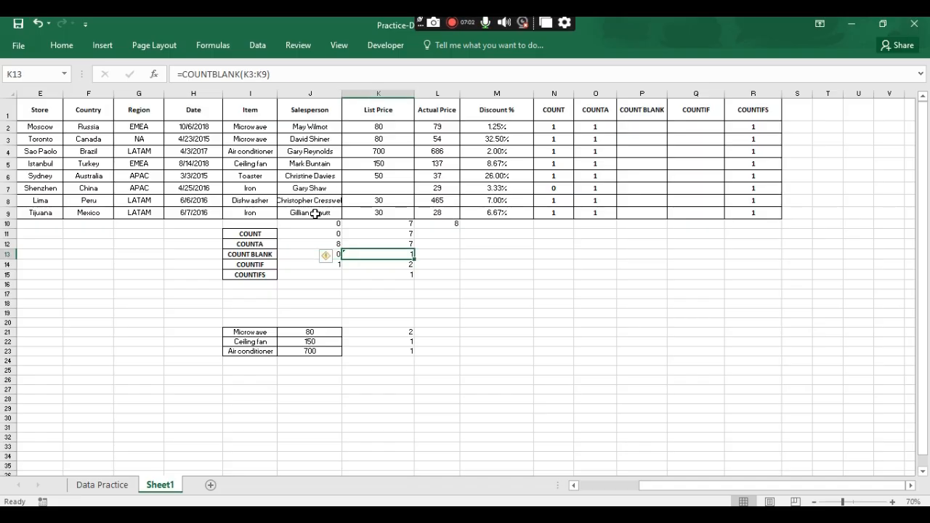
Enter a List Price of 100 in K7 of the Shenzhen row
key("Up")
key("Up")
key("Up")
key("Up")
key("Up")
key("Up")
type("100")
key("Return")
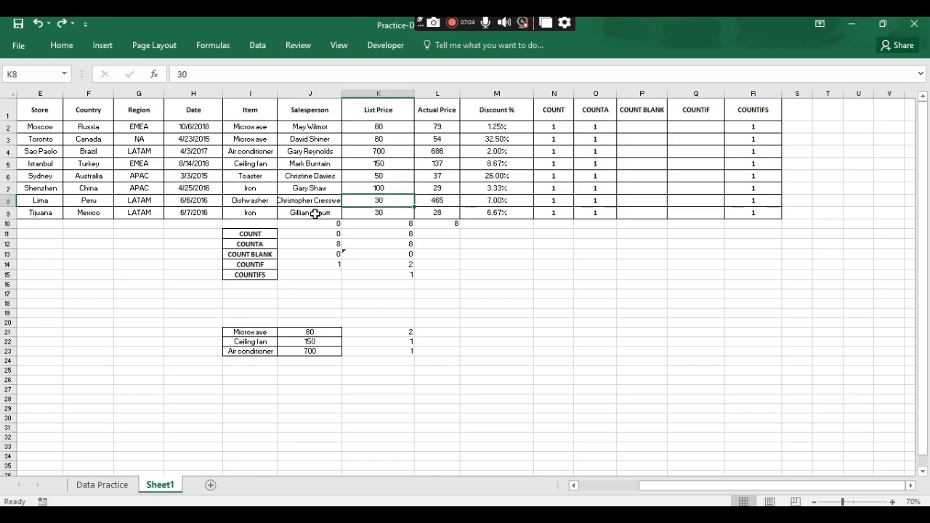
Review the existing COUNTIF formula in J14 of the summary block
key("Down")
key("Down")
key("Down")
key("Down")
key("Left")
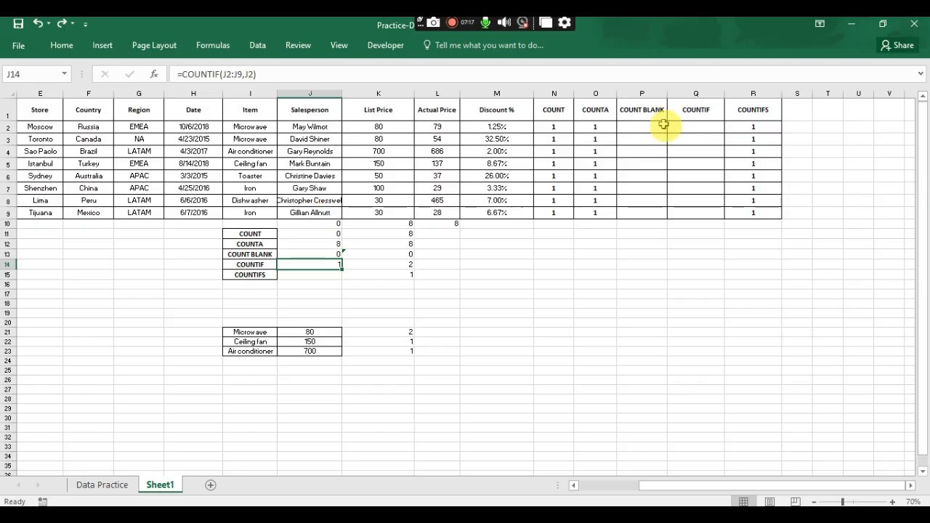
Enter =COUNTIF(J2:J9,J2) in Q2 of the COUNTIF column to count the first salesperson's occurrences
left_click(687, 125)
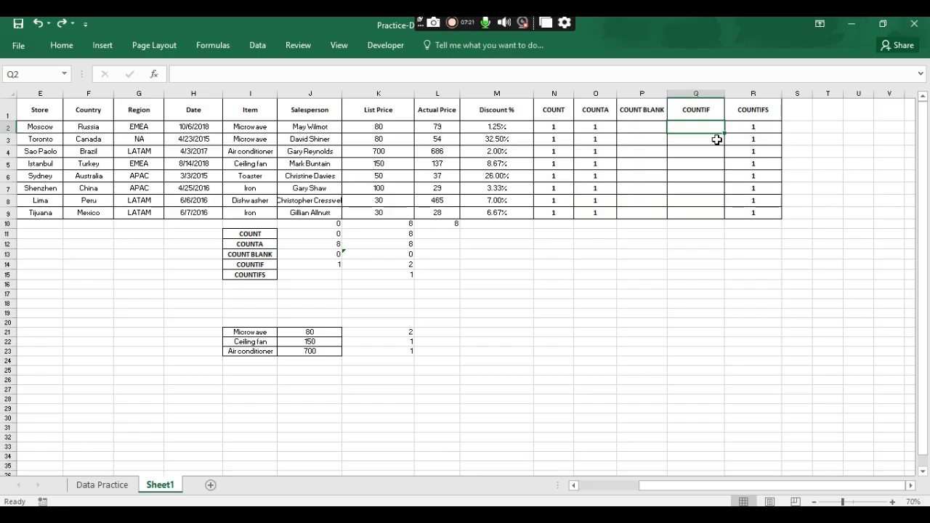
type("=")
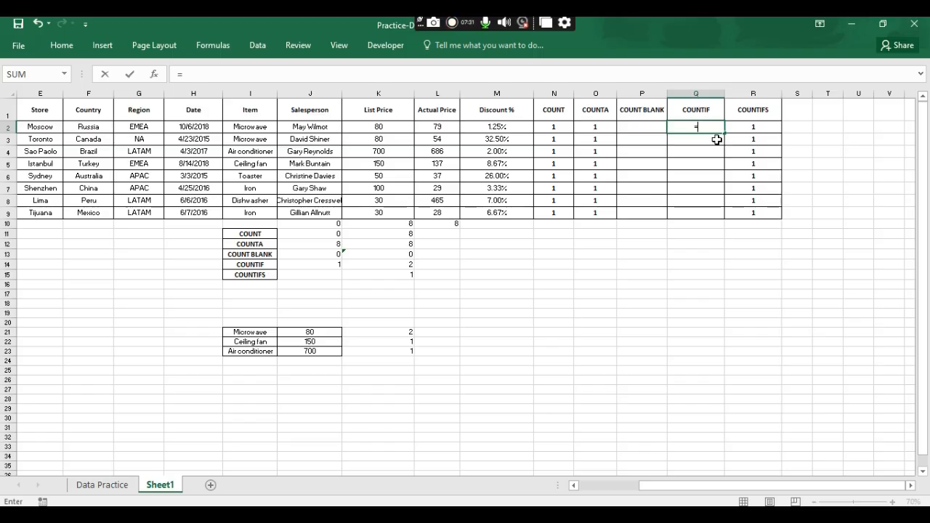
type("COUN")
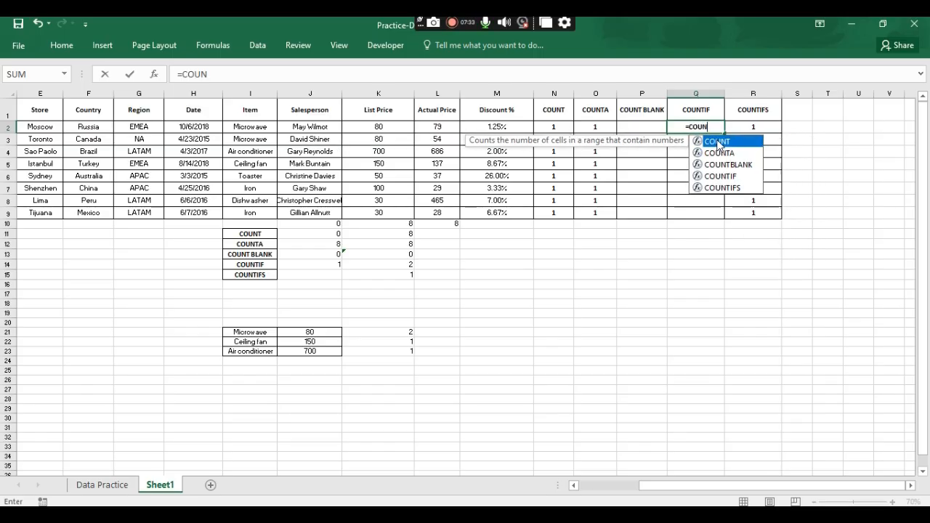
type("TIF(")
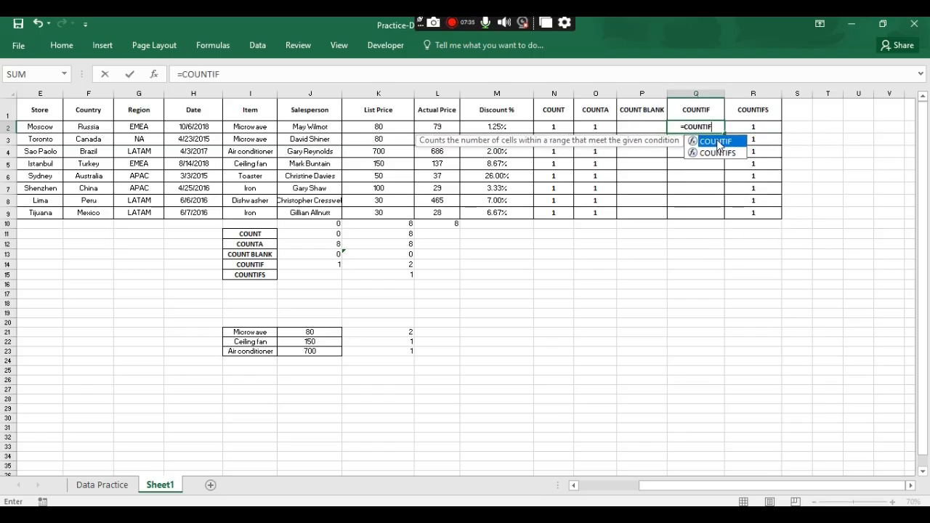
key("Left")
key("Left")
key("Left")
key("Left")
key("Left")
key("Left")
key("Left")
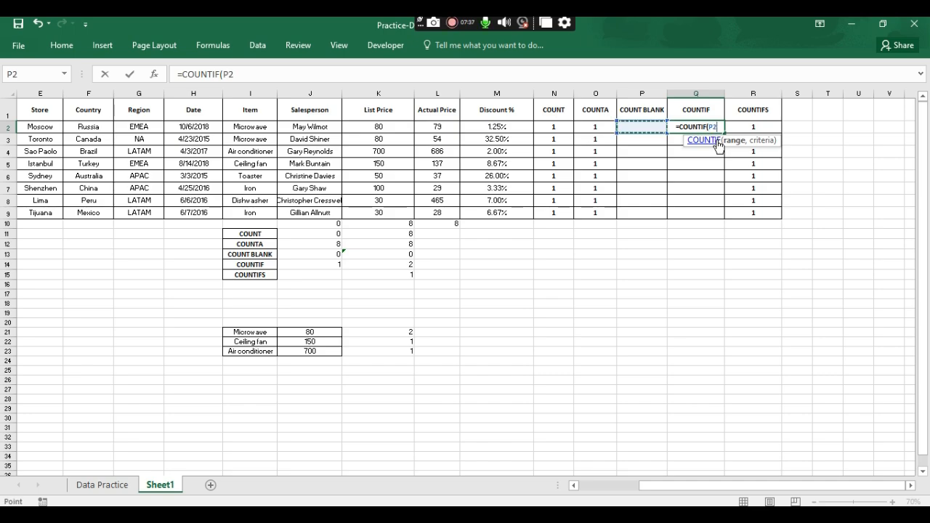
key("shift+Down")
key("shift+Down")
key("shift+Down")
key("shift+Down")
key("shift+Down")
key("shift+Down")
key("shift+Down")
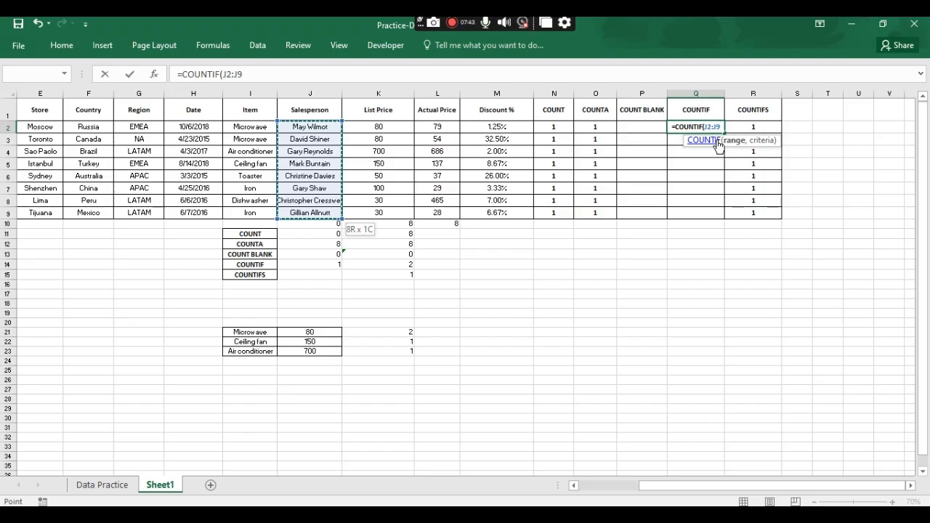
type(",")
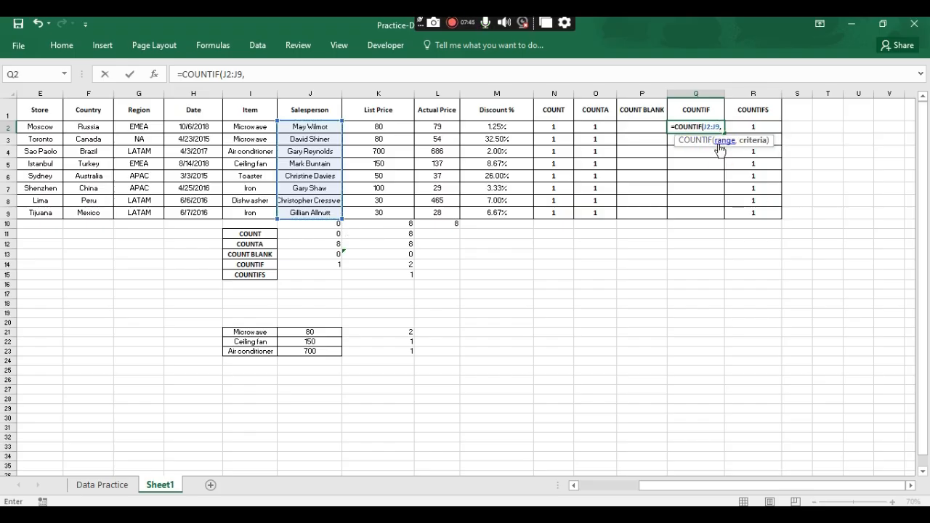
key("Left")
key("Left")
key("Left")
key("Left")
key("Left")
key("Left")
key("Left")
key("Left")
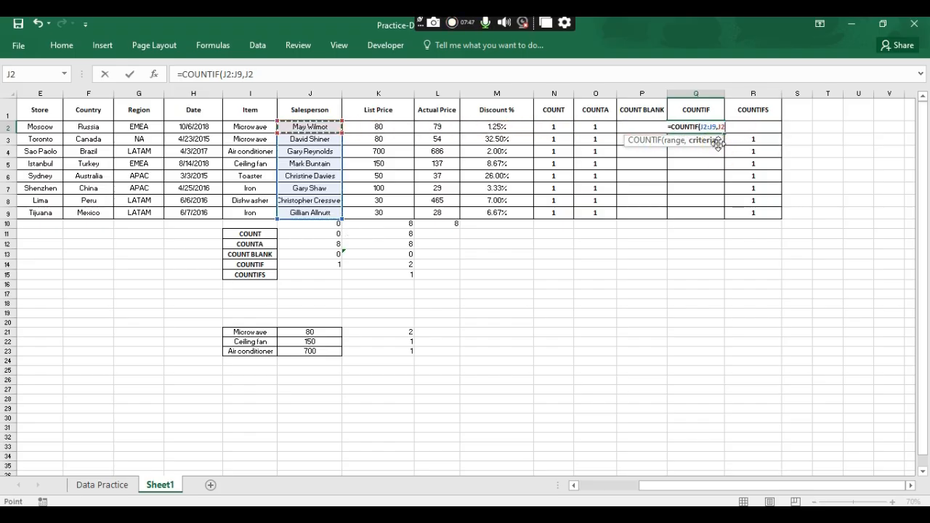
key("Right")
key("Return")
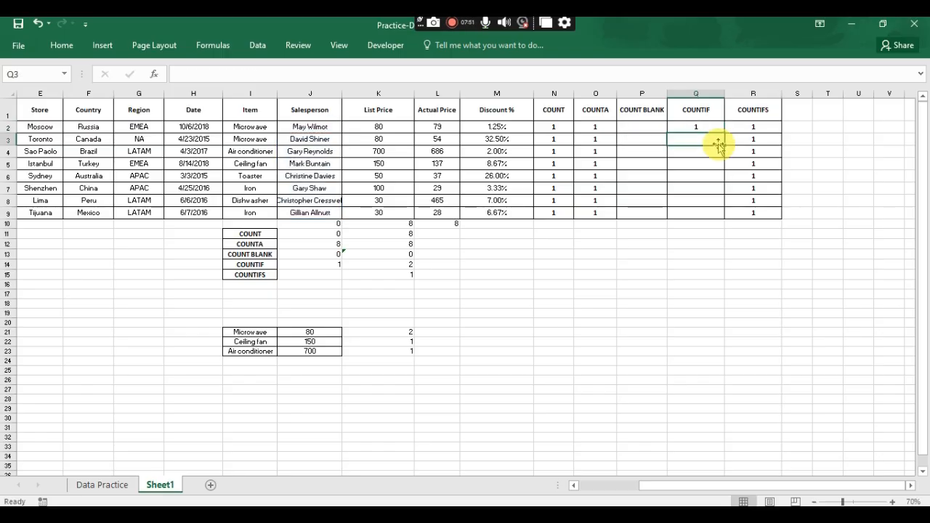
key("Up")
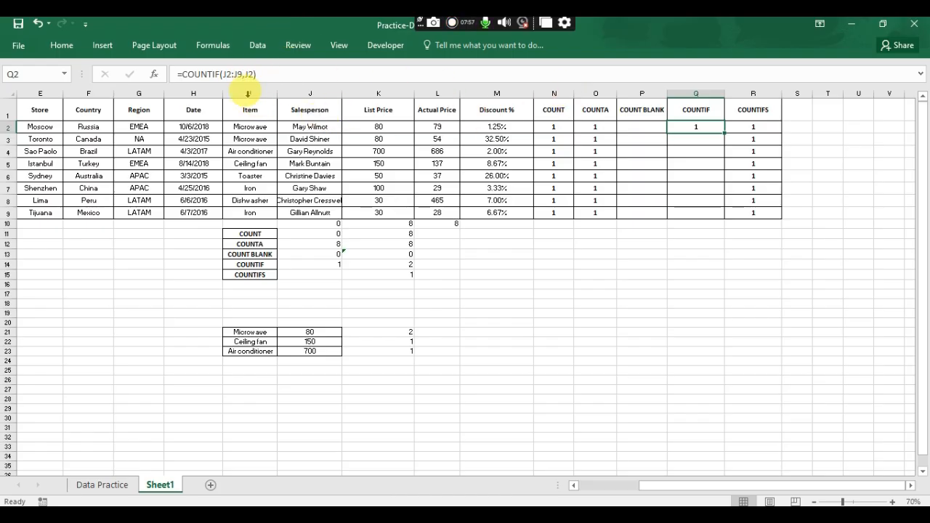
Make the range in Q2's COUNTIF formula absolute so it reads =COUNTIF($J$2:$J$9,J2)
left_click(244, 74)
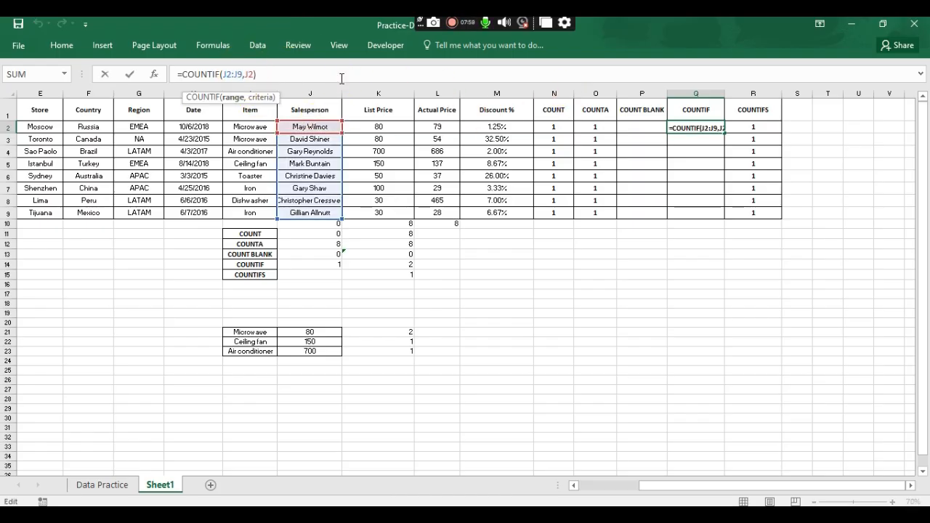
key("shift+Left")
key("shift+Left")
key("shift+Left")
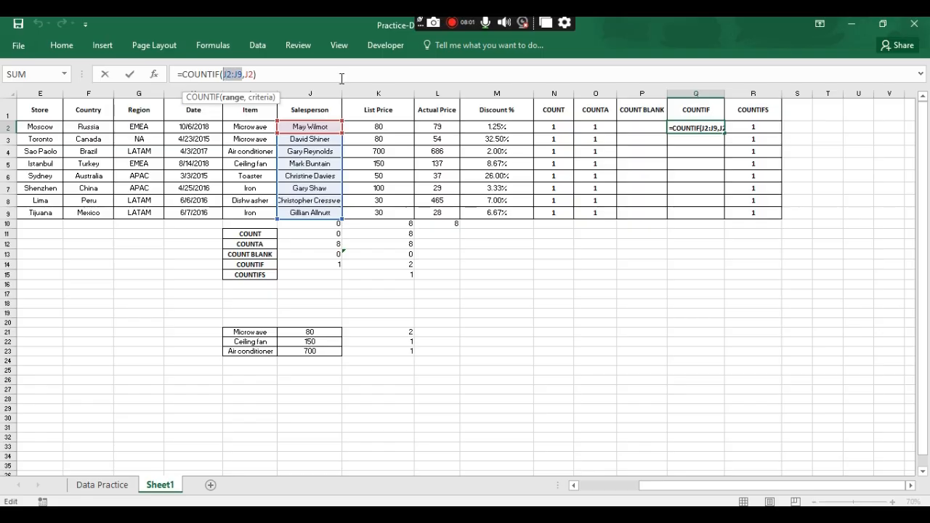
key("F4")
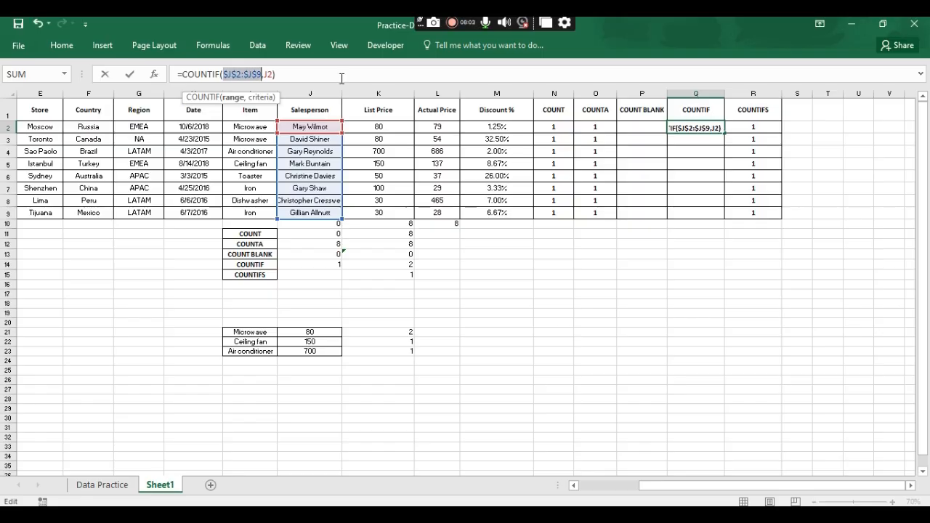
key("Return")
key("Up")
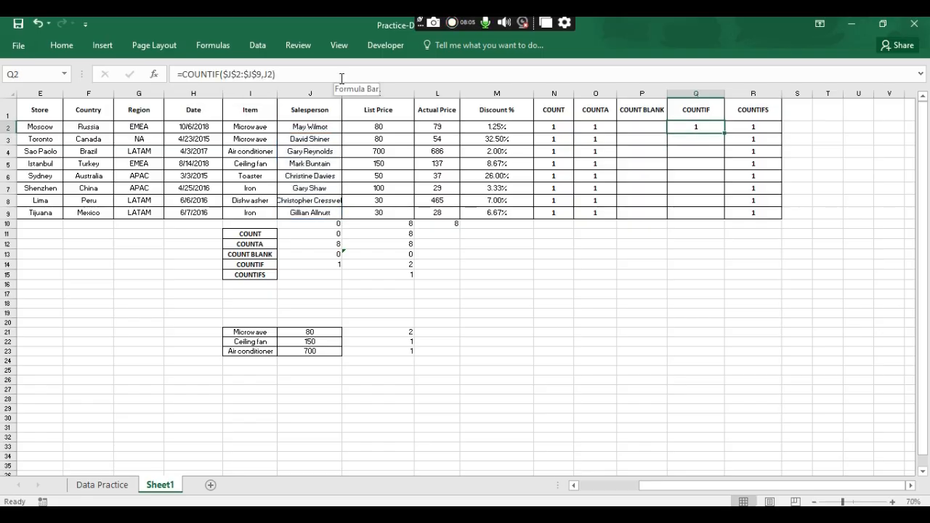
Copy the Q2 COUNTIF formula down the COUNTIF column through Q9
key("ctrl+c")
key("shift+Down")
key("shift+Down")
key("shift+Down")
key("shift+Down")
key("shift+Down")
key("shift+Down")
key("shift+Down")
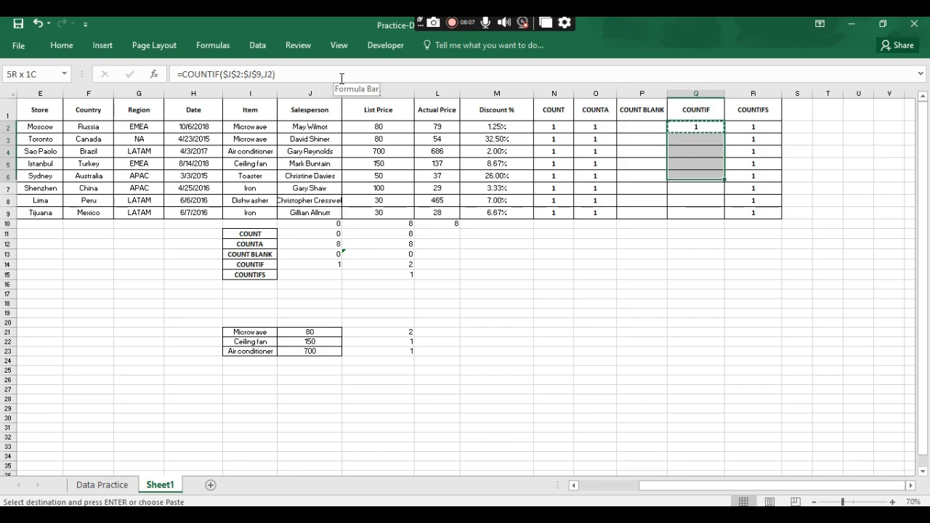
key("Return")
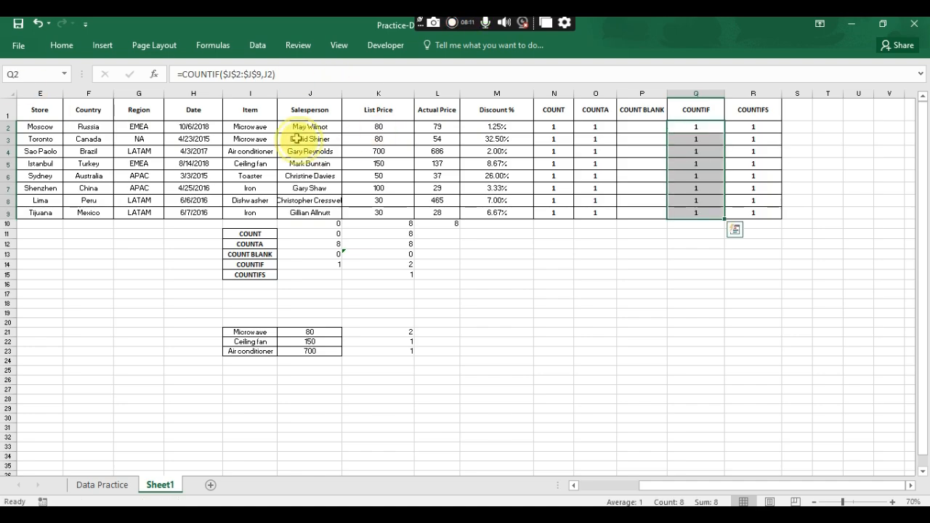
left_click(338, 138)
key("Up")
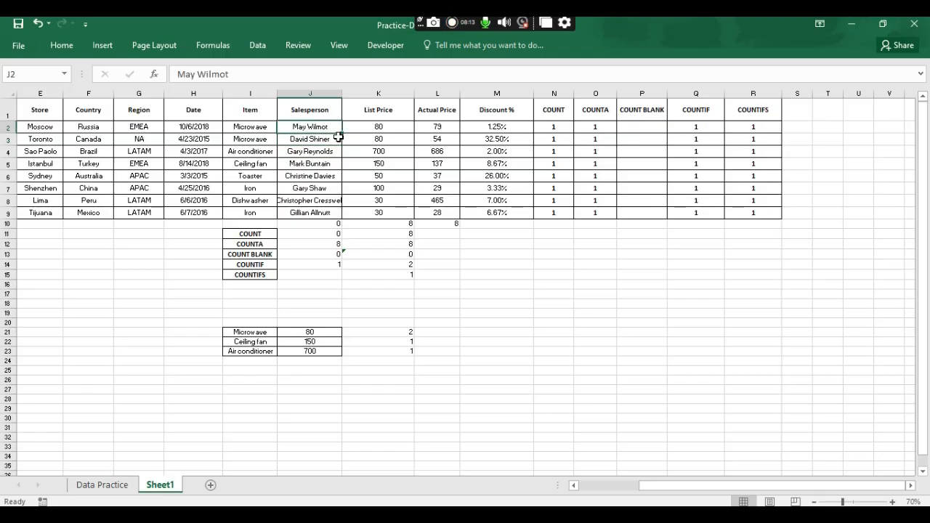
key("Down")
key("Down")
key("Up")
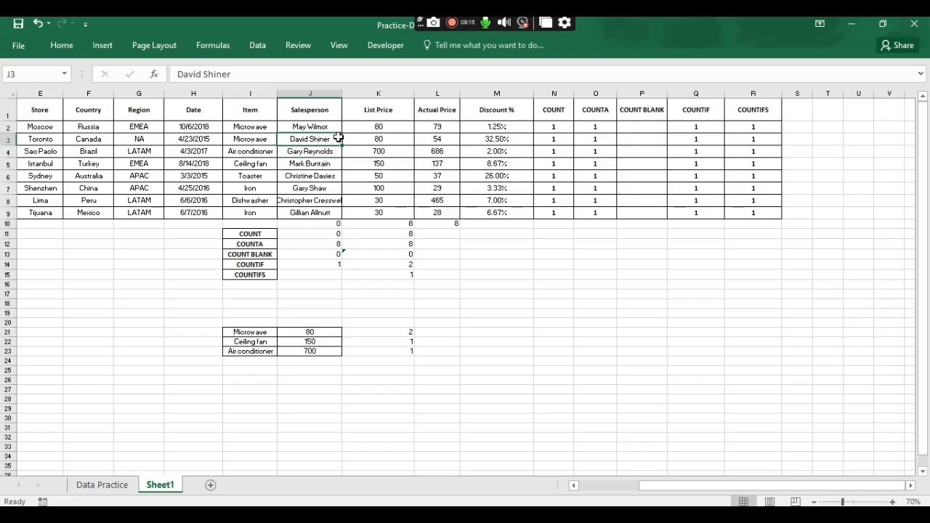
key("ctrl+c")
key("Down")
key("Down")
type(".")
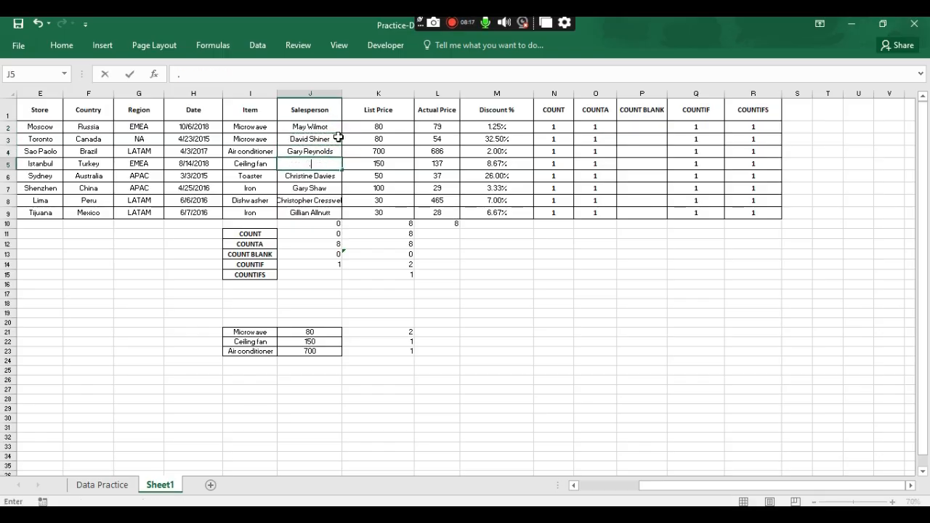
key("Escape")
key("Up")
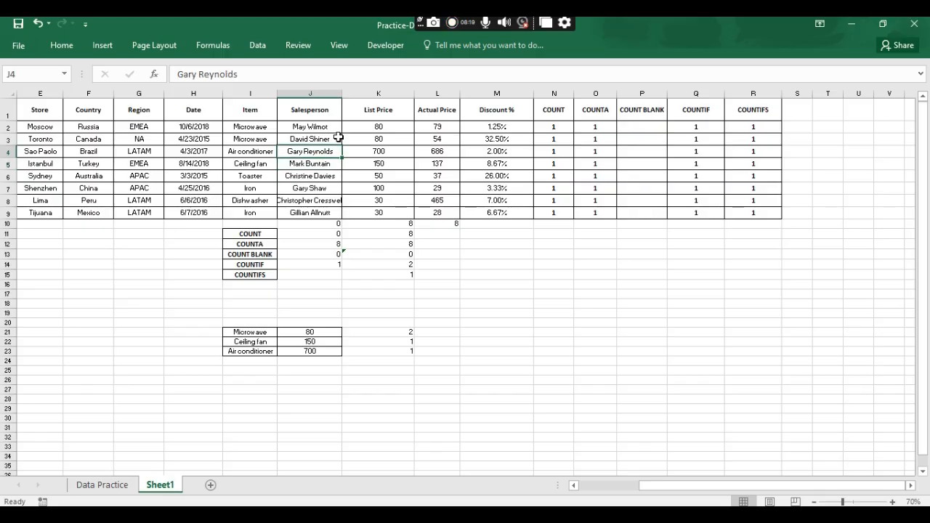
Duplicate the Sao Paolo salesperson from J4 into J5 and check the COUNTIF result in Q5
key("Down")
key("ctrl+d")
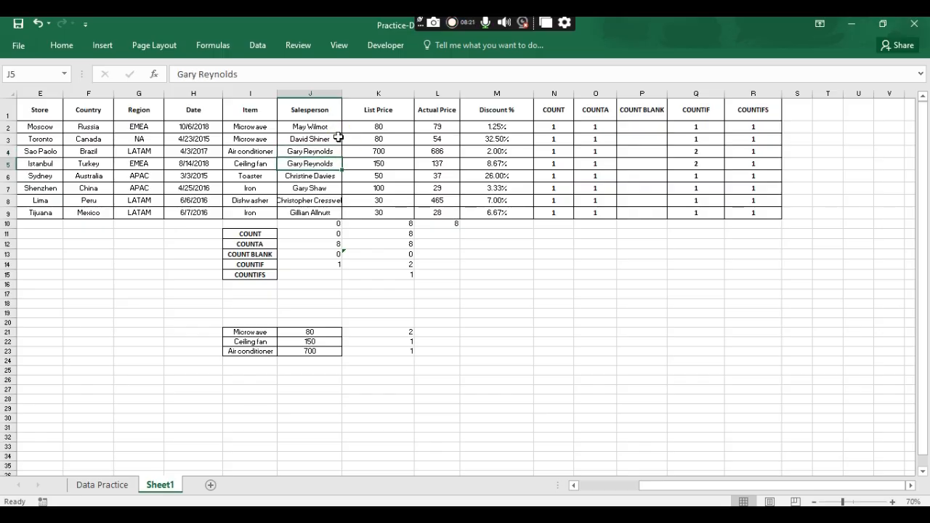
key("Right")
key("Right")
key("Right")
key("Right")
key("Right")
key("Right")
key("Right")
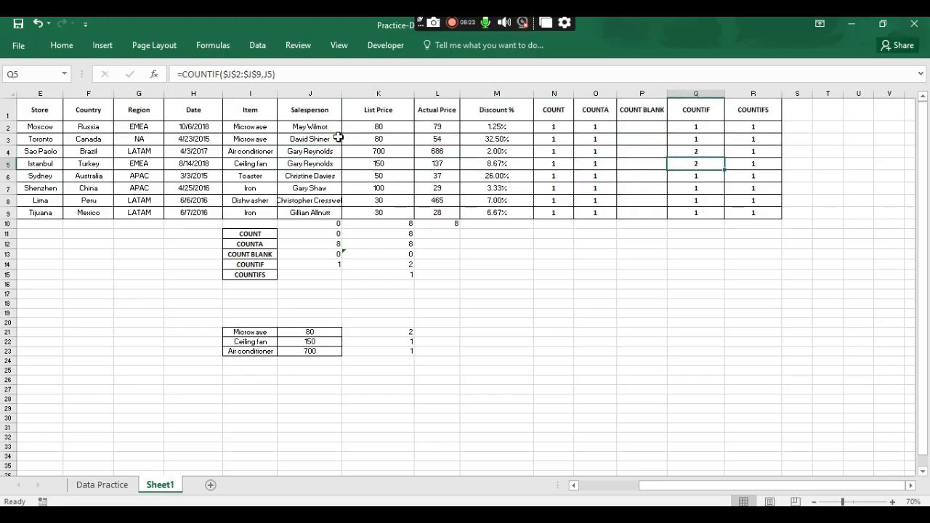
Check the COUNTIF result in Q4 and undo the duplicated salesperson in J5
key("Up")
key("Left")
key("Left")
key("Left")
key("Left")
key("Left")
key("Left")
key("Left")
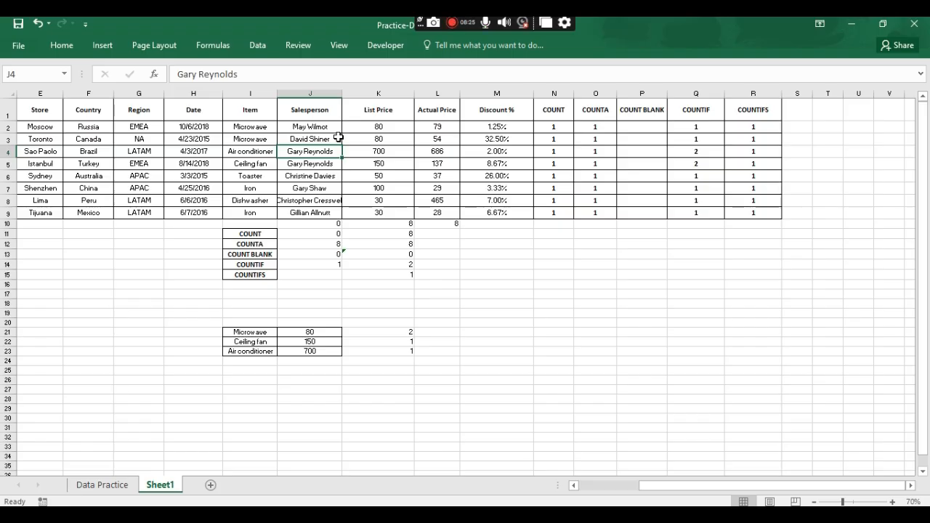
key("ctrl+z")
key("Up")
key("Up")
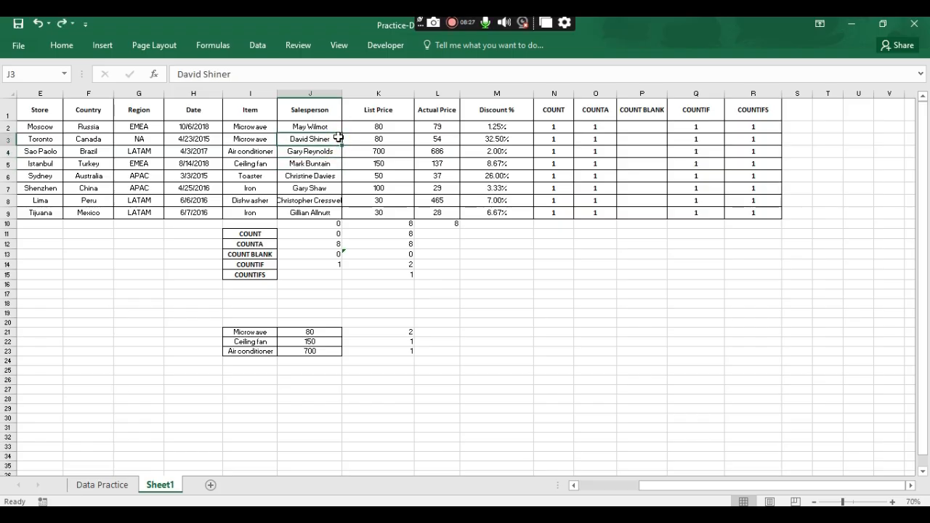
Duplicate the Moscow salesperson from J2 into J3 to test the COUNTIF formulas, and undo the duplicate
key("ctrl+d")
key("Right")
key("Right")
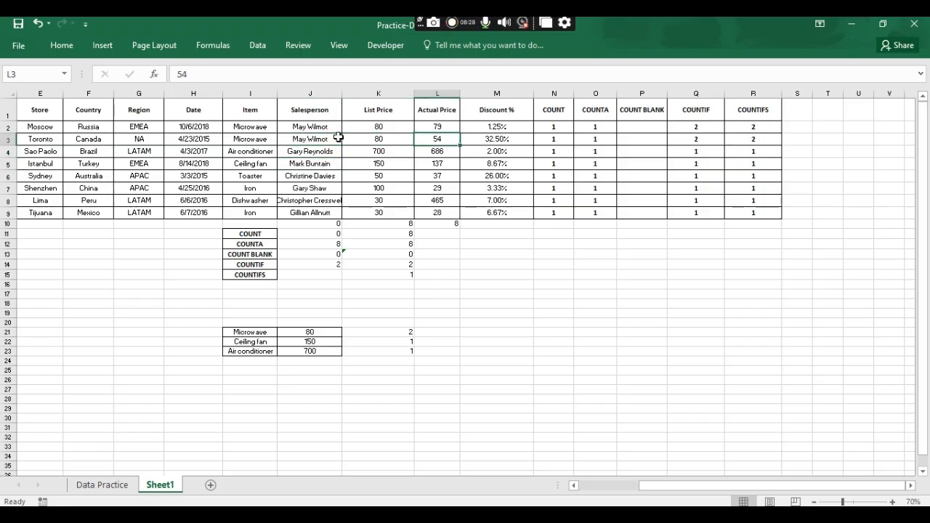
key("ctrl+z")
Review the existing COUNTIFS formula in R9 of the COUNTIFS column
key("Right")
key("Down")
key("Down")
key("Down")
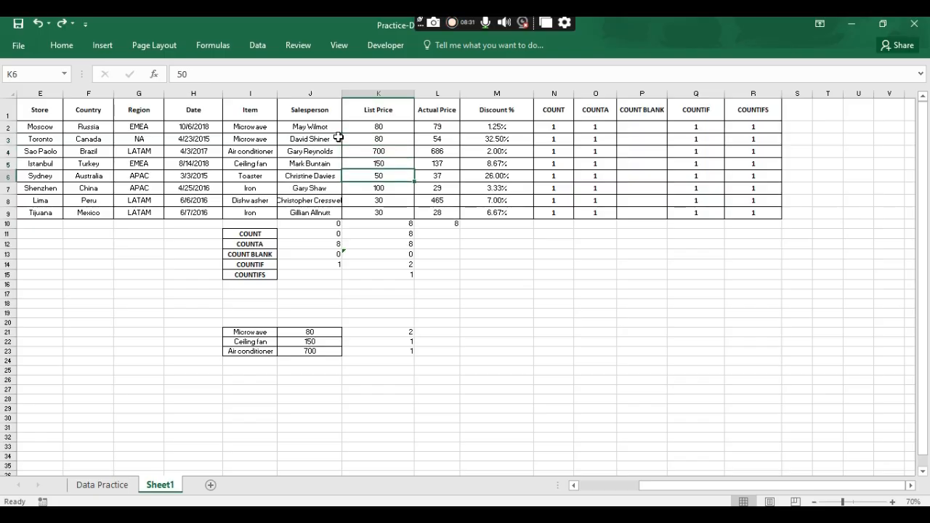
key("Down")
key("Down")
key("Down")
key("Left")
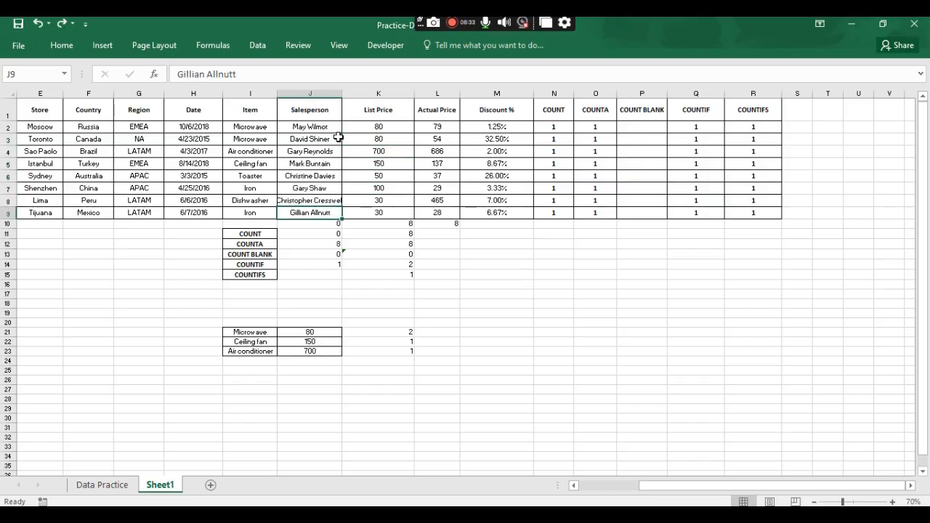
key("Right")
key("Right")
key("Right")
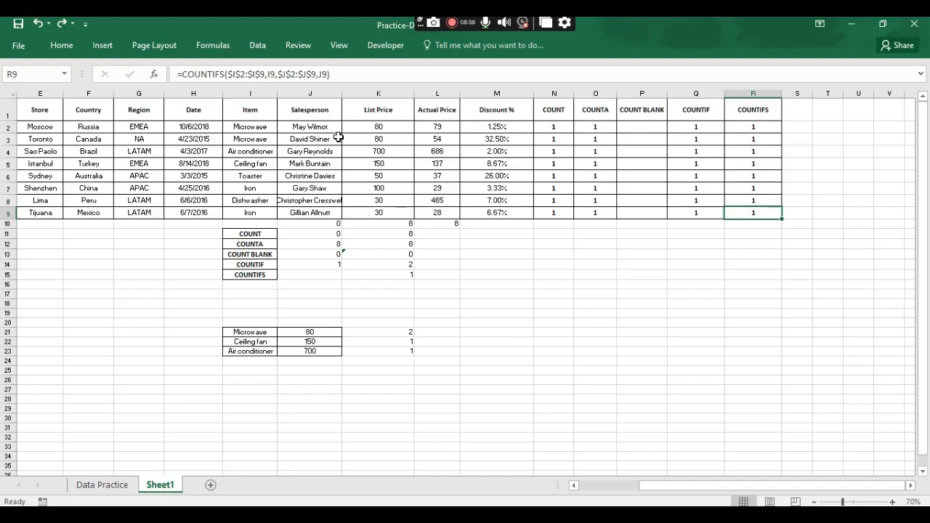
Clear K21 and begin a COUNTIFS formula with I2:I9 as the first criteria range and I21 as its criterion
left_click(405, 333)
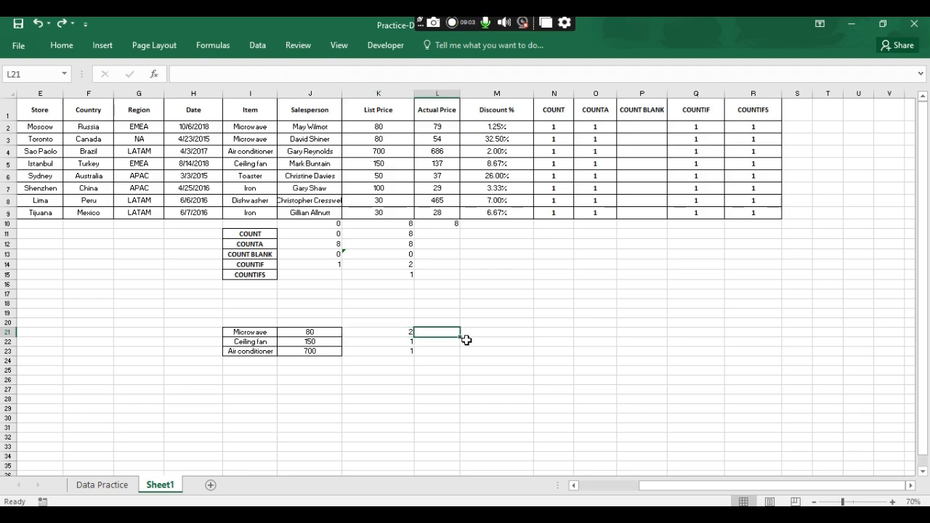
key("Delete")
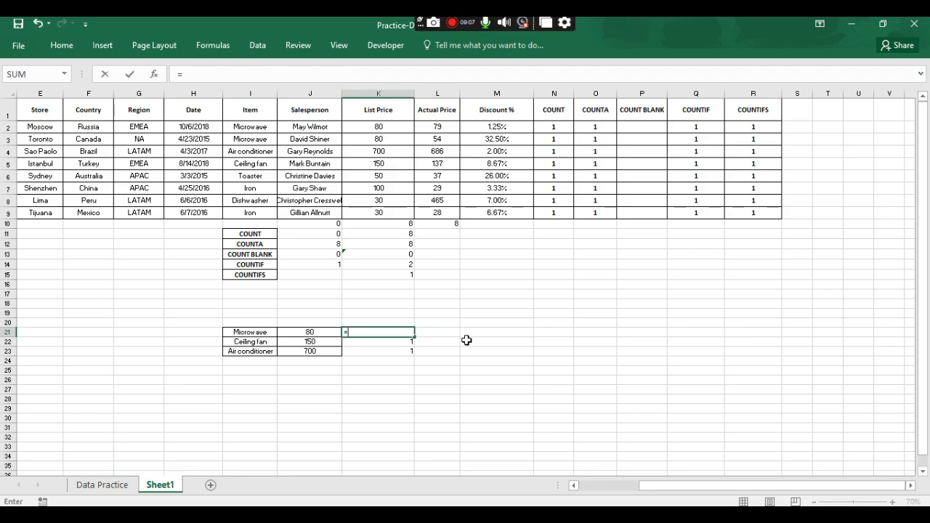
type("=COUNTIFS")
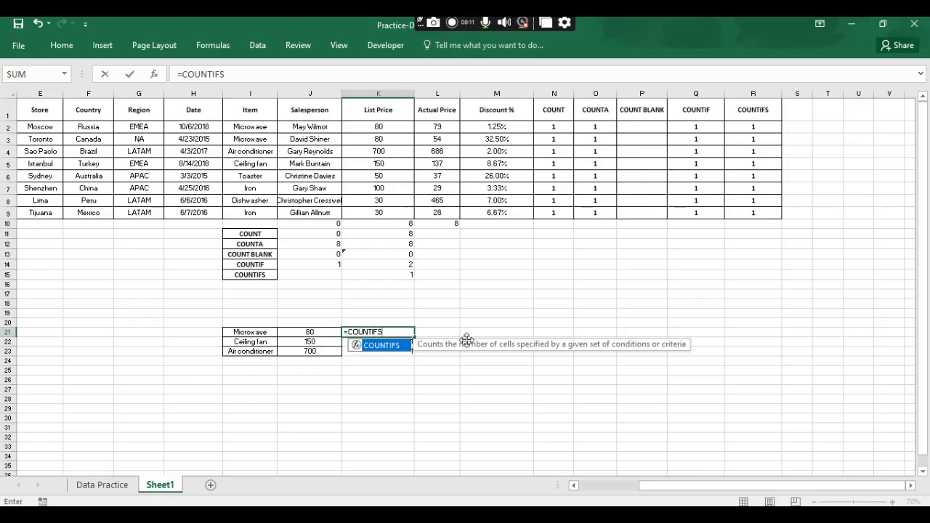
type("(")
key("Up")
key("Up")
key("Up")
key("Up")
key("Up")
key("Up")
key("Up")
key("Up")
key("Up")
key("Up")
key("Up")
key("Up")
key("Up")
key("Up")
key("Up")
key("Up")
key("Up")
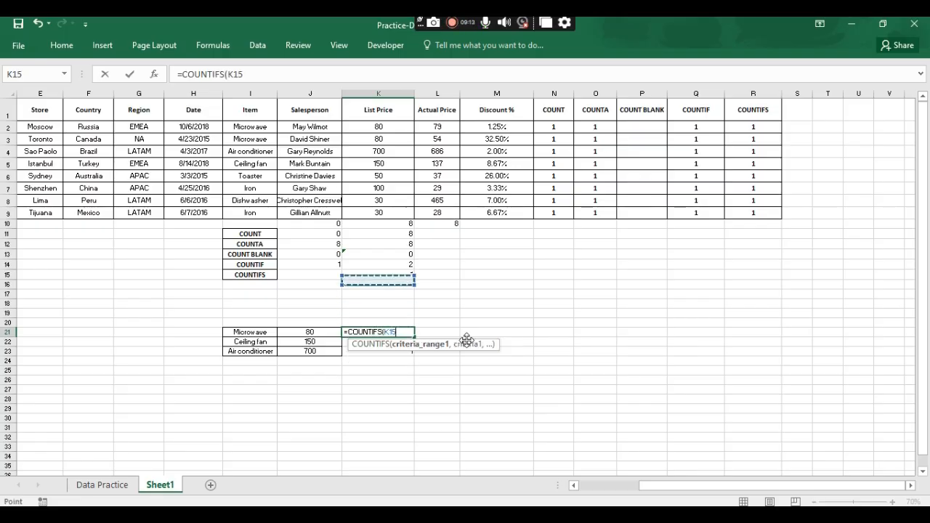
key("Up")
key("Up")
key("Left")
key("Left")
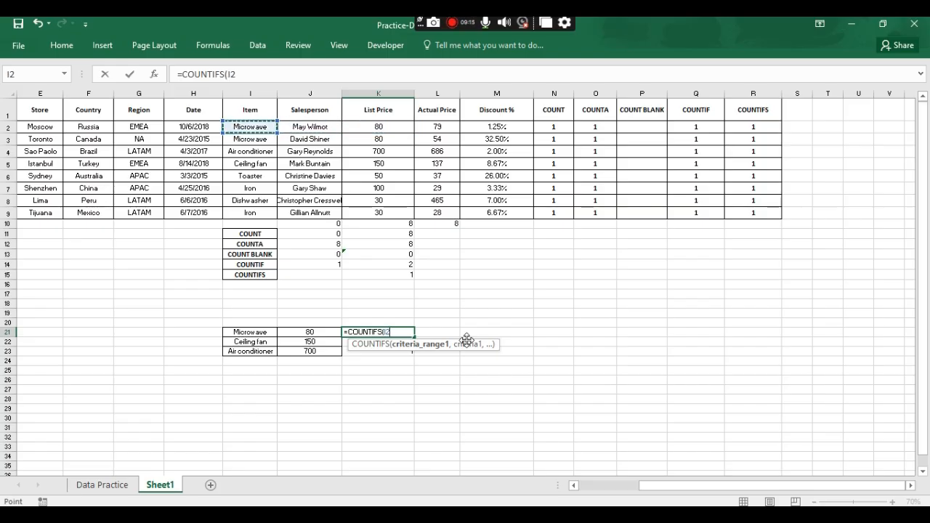
key("shift+Down")
key("shift+Down")
key("shift+Down")
key("shift+Down")
key("shift+Down")
key("shift+Down")
key("shift+Down")
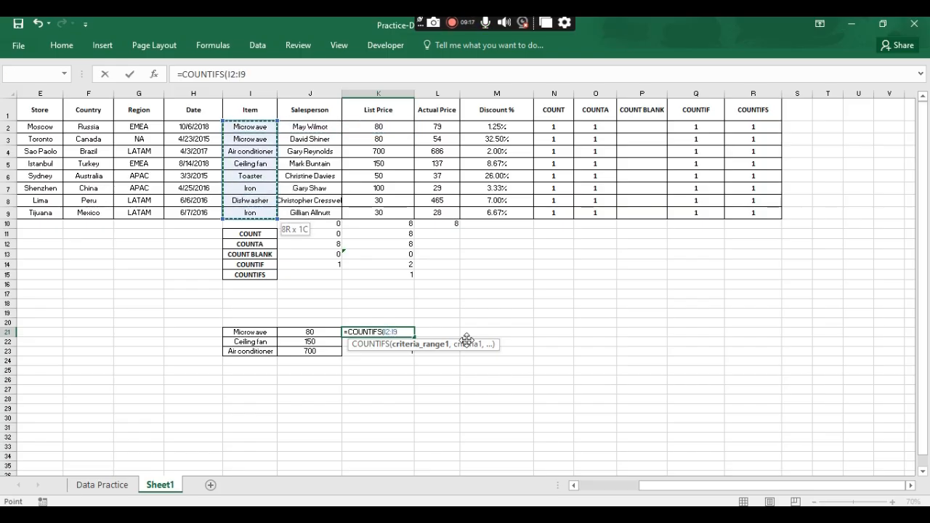
type(",")
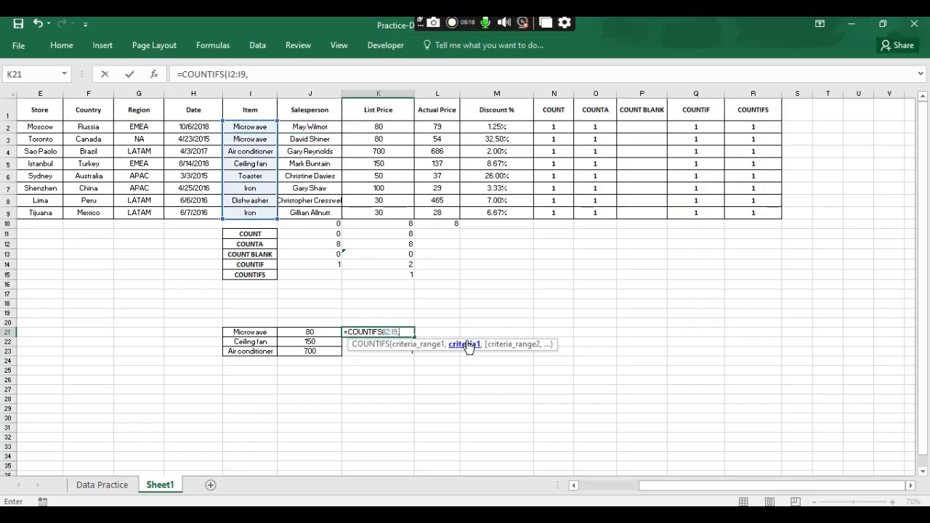
key("Left")
key("Left")
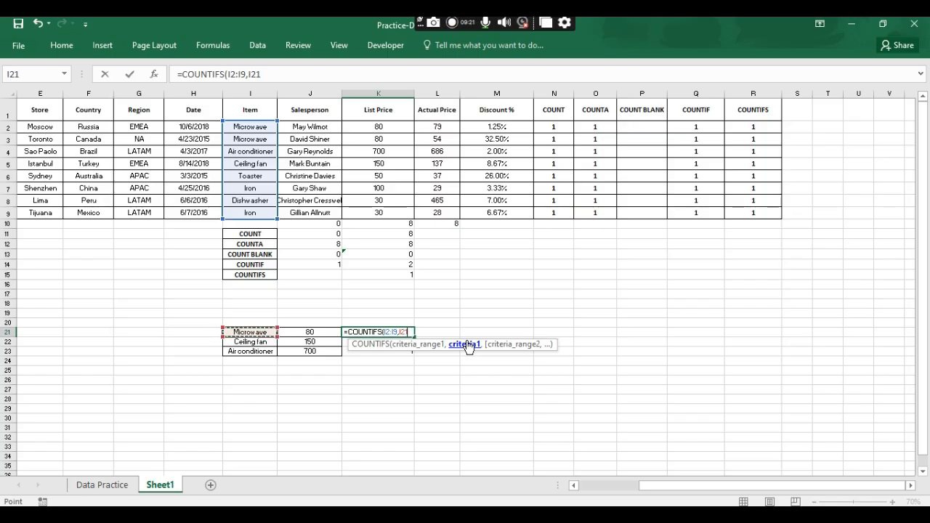
Add the Salesperson range J2:J9 as the second criteria range of the COUNTIFS formula in K21
type(",")
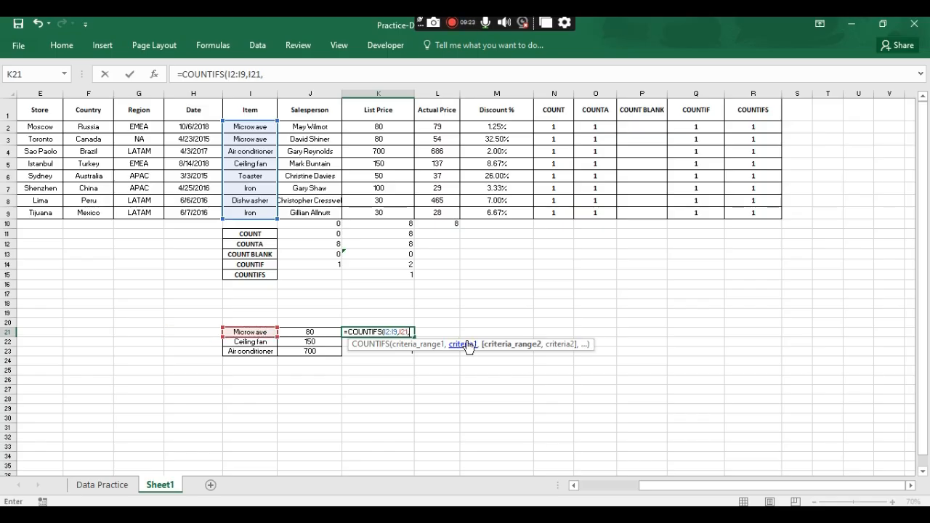
key("Up")
key("Up")
key("Up")
key("Up")
key("Up")
key("Up")
key("Up")
key("Up")
key("Up")
key("Up")
key("Up")
key("Up")
key("Up")
key("Up")
key("Up")
key("Up")
key("Up")
key("Up")
key("Up")
key("Up")
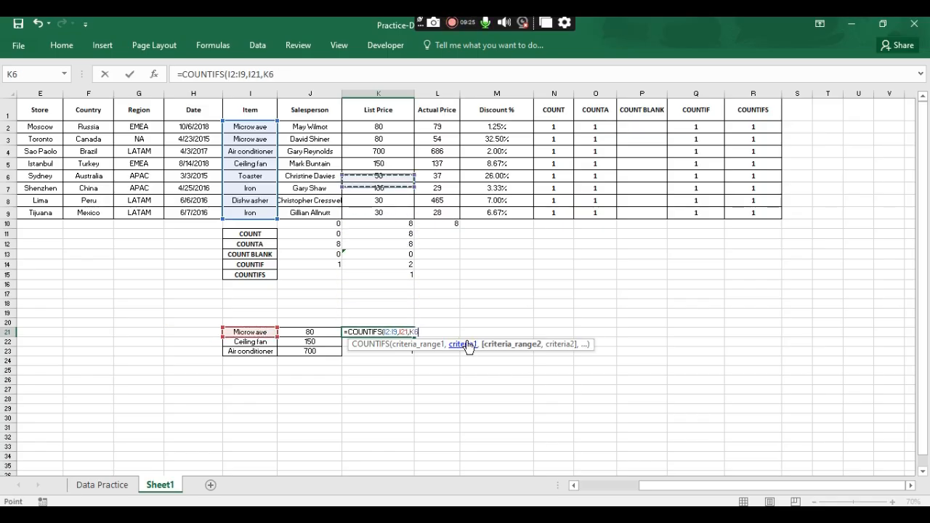
key("Left")
key("Down")
key("shift+Down")
key("shift+Down")
key("shift+Down")
key("shift+Down")
key("shift+Down")
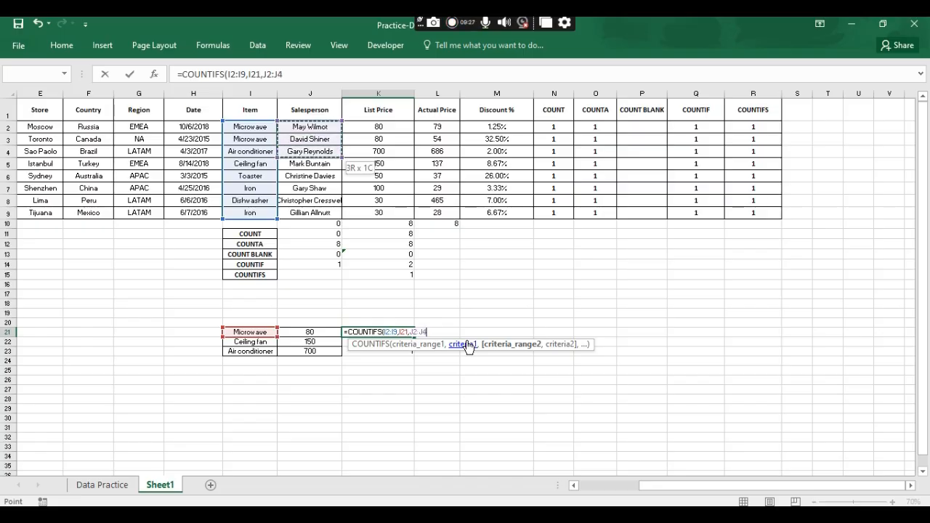
key("shift+Down")
key("shift+Down")
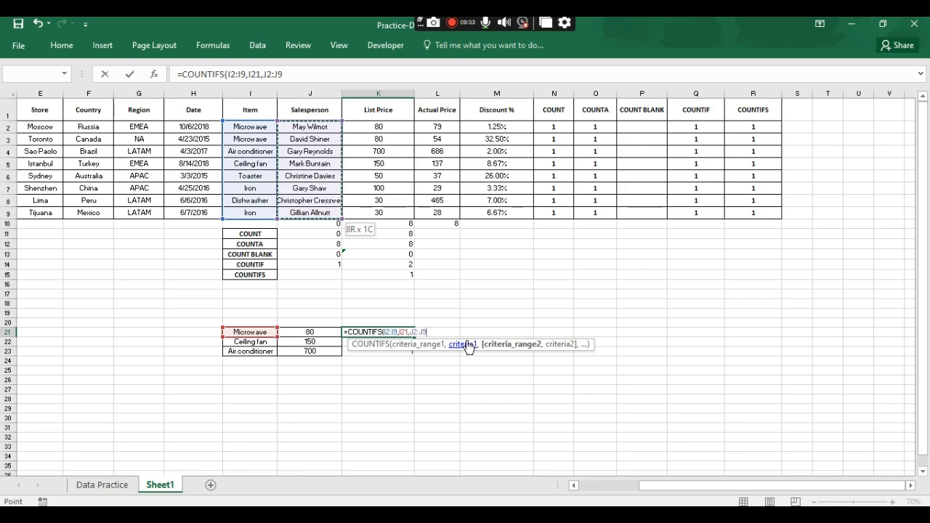
Complete the COUNTIFS formula in K21 with J21 as the second criterion, giving =COUNTIFS(I2:I9,I21,J2:J9,J21)
type(",")
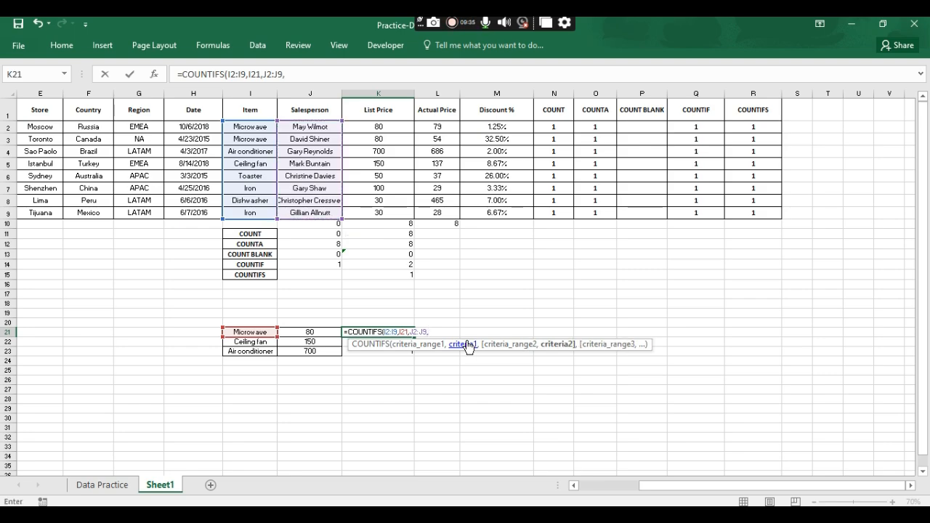
key("Up")
key("Up")
key("Up")
key("Up")
key("Up")
key("Up")
key("Up")
key("Up")
key("Up")
key("Up")
key("Up")
key("Up")
key("Up")
key("Up")
key("Up")
key("Up")
key("Up")
key("Up")
key("Up")
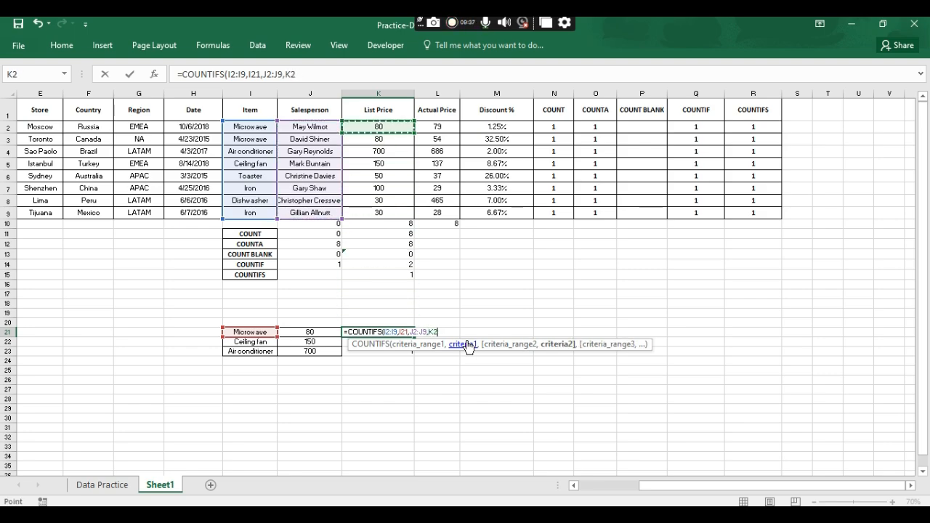
key("Left")
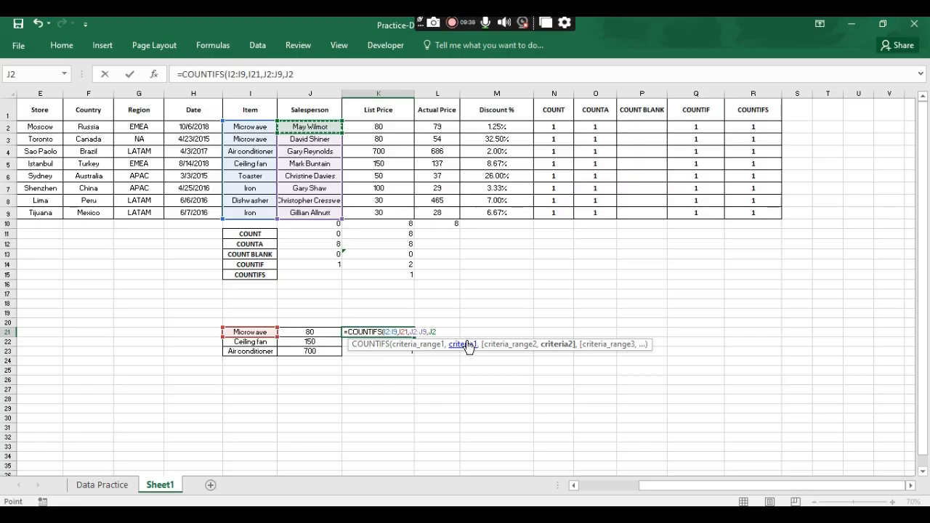
key("Down")
key("Down")
key("Down")
key("Down")
key("Down")
key("Down")
key("Down")
key("Down")
key("Down")
key("Down")
key("Down")
key("Down")
key("Down")
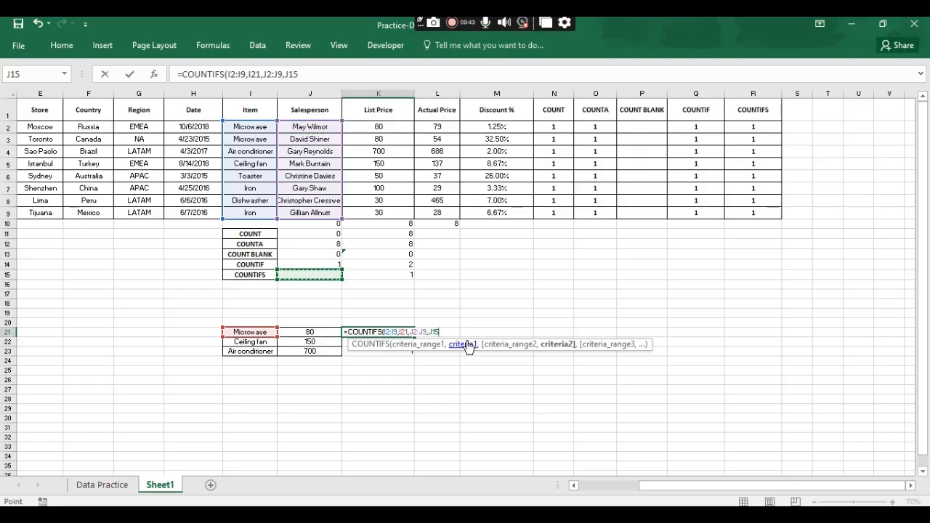
key("Down")
key("Down")
key("Down")
key("Down")
key("Down")
key("Down")
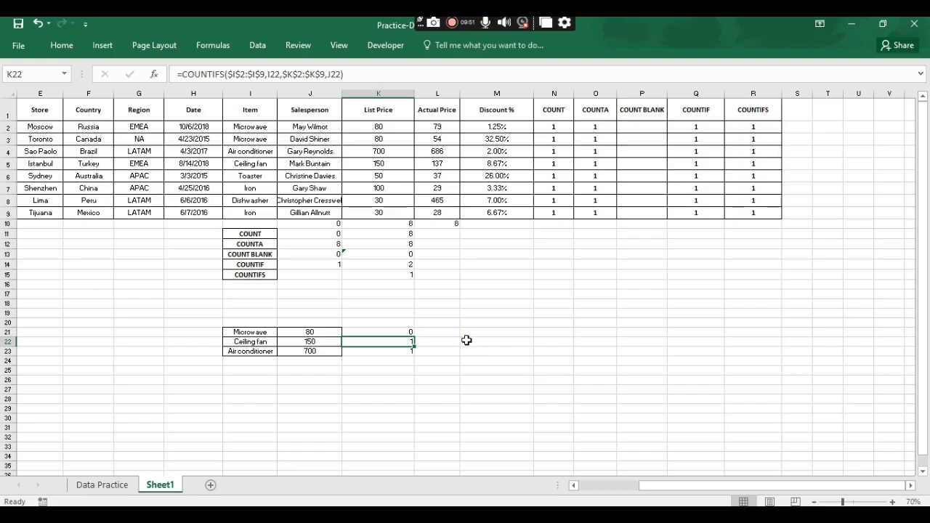
key("Up")
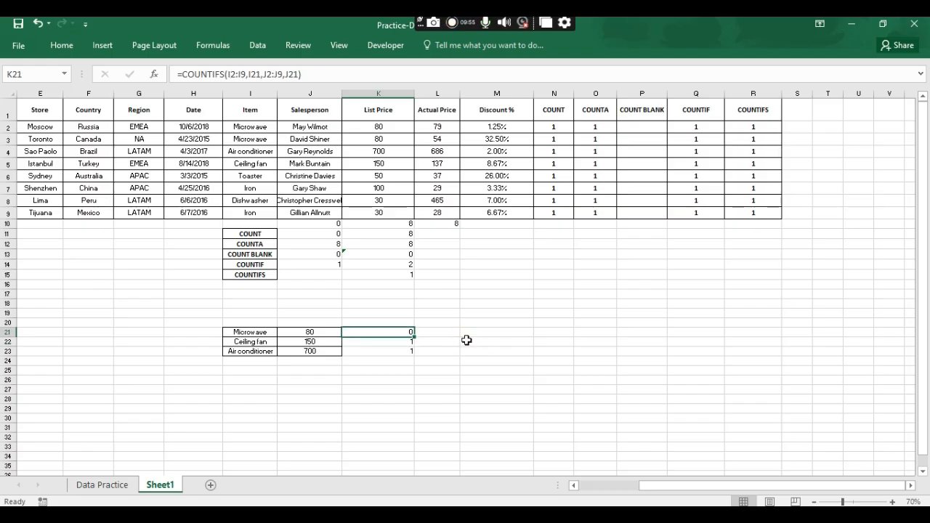
Copy the Moscow salesperson from J2 into criterion cell J21 and check the COUNTIFS formula in K21
key("Left")
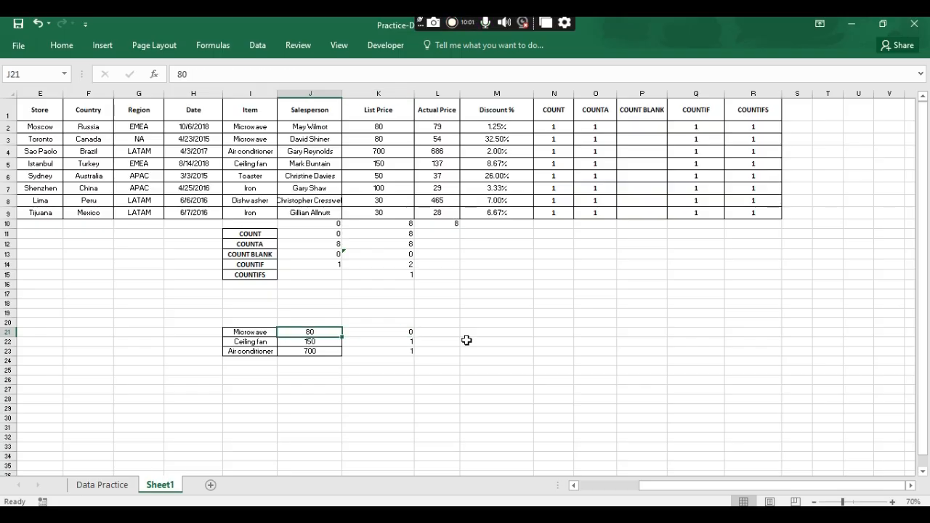
key("Up")
key("Up")
key("Up")
key("Up")
key("Up")
key("Up")
key("Up")
key("Up")
key("Up")
key("Up")
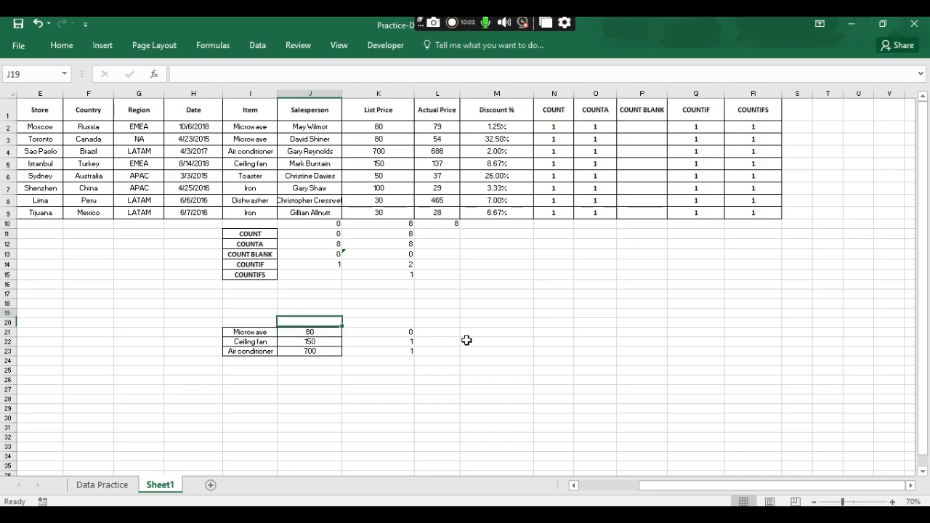
key("Up")
key("Up")
key("Up")
key("Up")
key("Up")
key("Up")
key("Up")
key("Up")
key("Up")
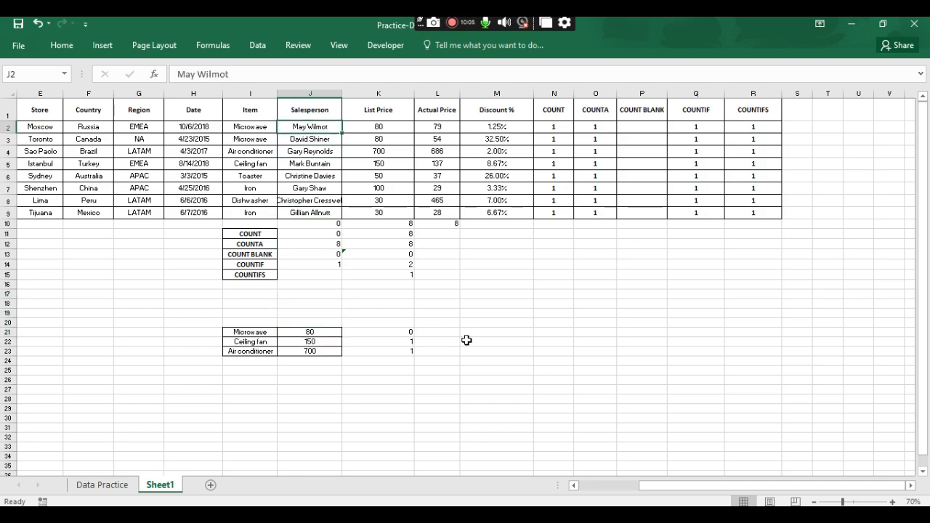
key("ctrl+c")
key("Down")
key("Down")
key("Down")
key("Down")
key("Down")
key("Down")
key("Down")
key("Down")
key("Down")
key("Down")
key("Down")
key("Down")
key("Down")
key("Down")
key("Down")
key("Down")
key("Down")
key("Down")
key("Down")
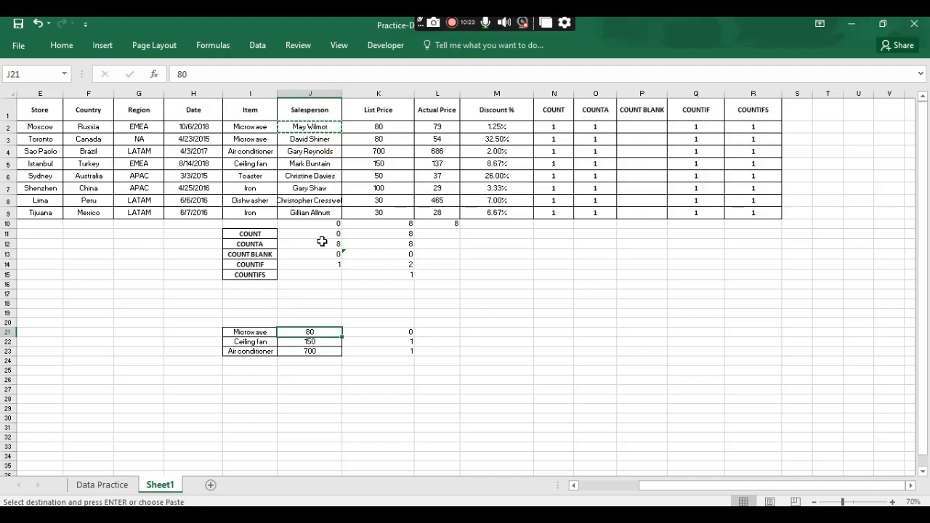
key("Return")
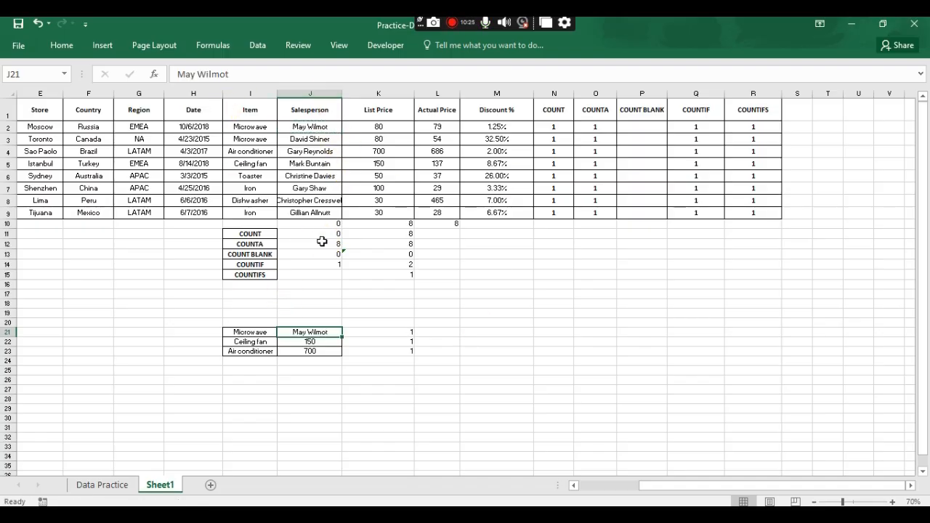
key("Right")
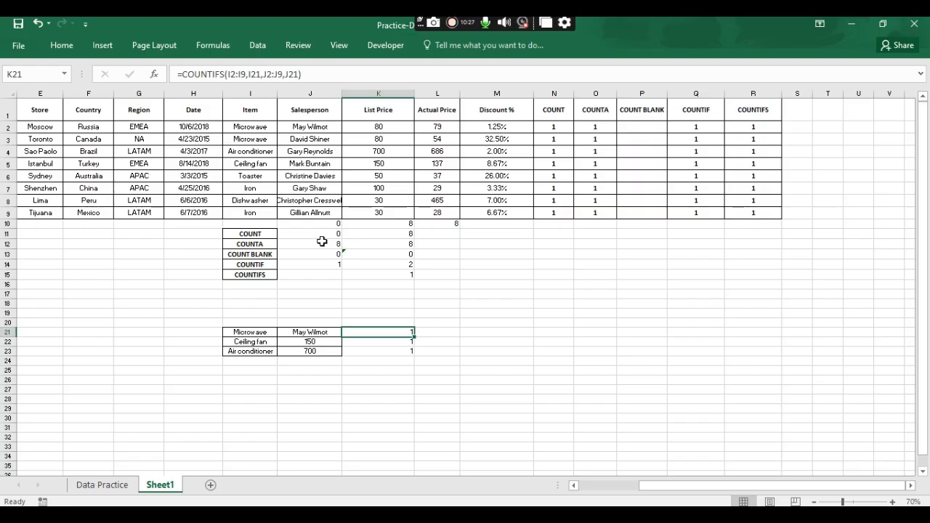
Fill the salesperson from J2 down into J3 to test the COUNTIFS formula in K21, and undo the fill
key("Up")
key("Up")
key("Up")
key("Up")
key("Up")
key("Up")
key("Up")
key("Up")
key("Up")
key("Up")
key("Up")
key("Up")
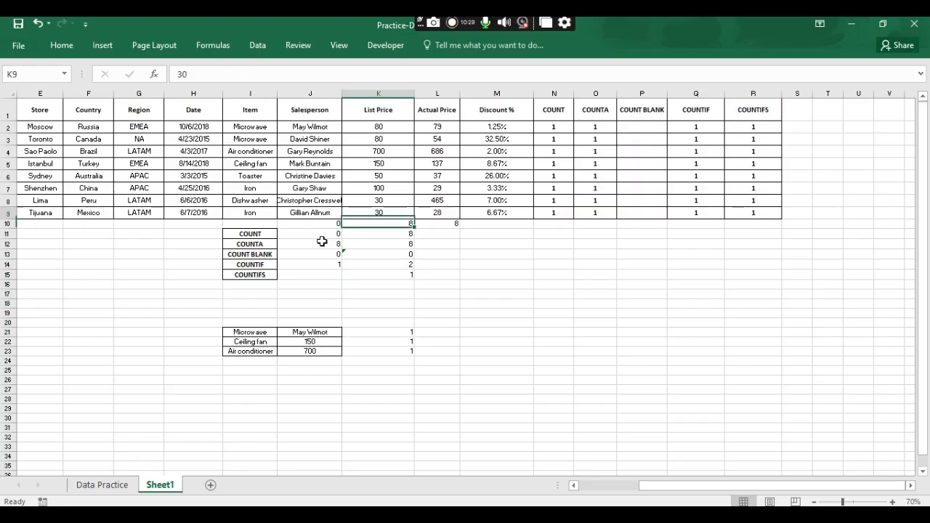
key("Left")
key("Up")
key("Up")
key("Up")
key("Up")
key("Up")
key("Up")
key("Up")
key("Down")
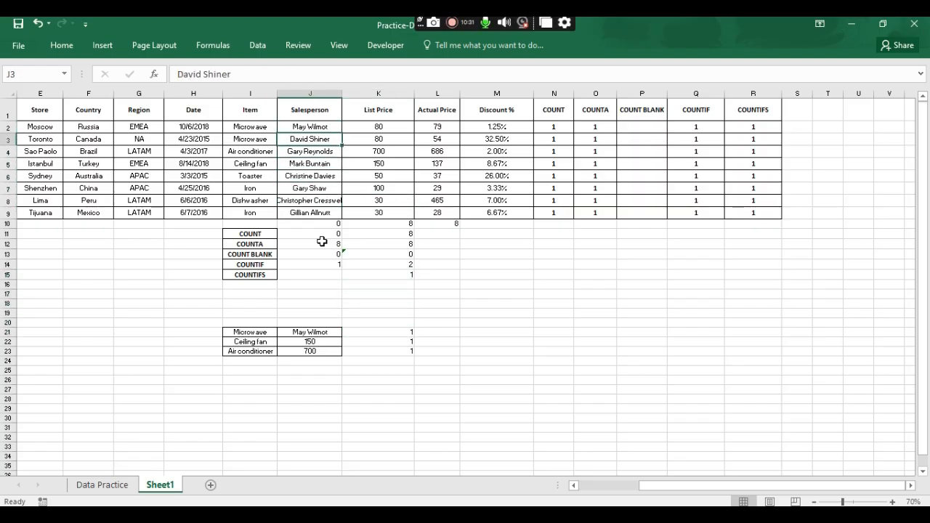
key("ctrl+d")
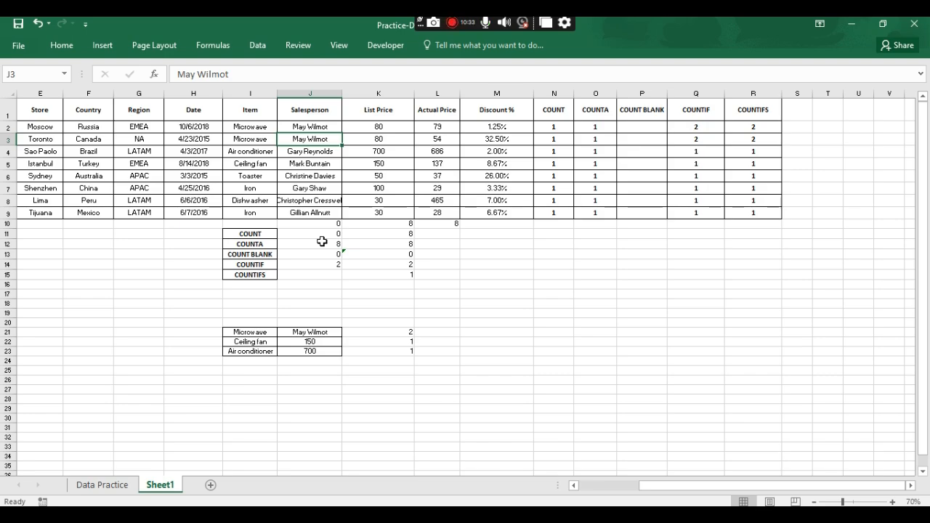
key("Down")
key("Down")
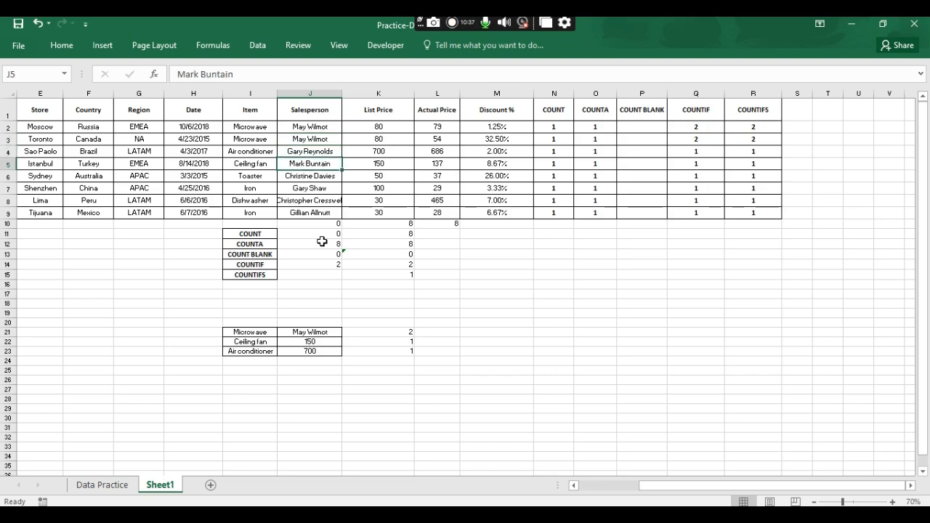
key("ctrl+z")
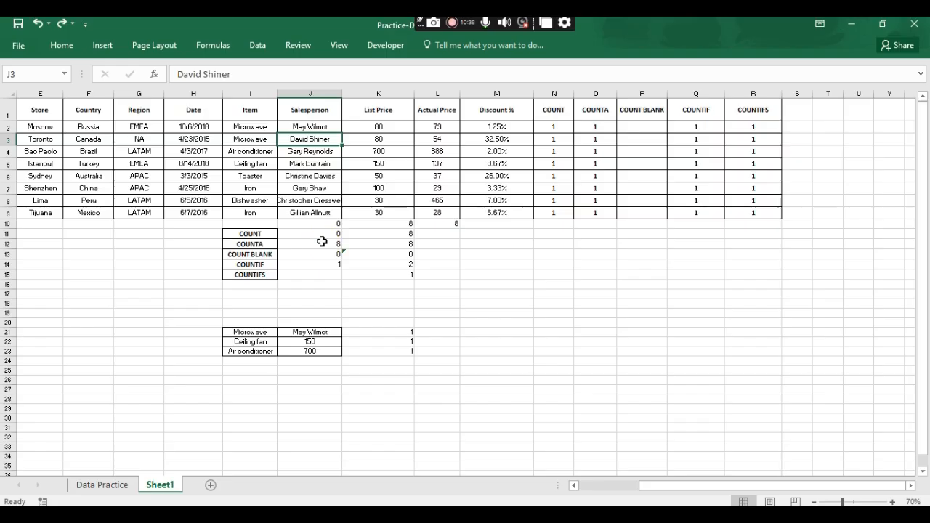
Set the Microwave criterion in J21 to 80
key("Down")
key("Down")
key("Down")
key("Down")
key("Down")
key("Down")
key("Down")
key("Down")
key("Down")
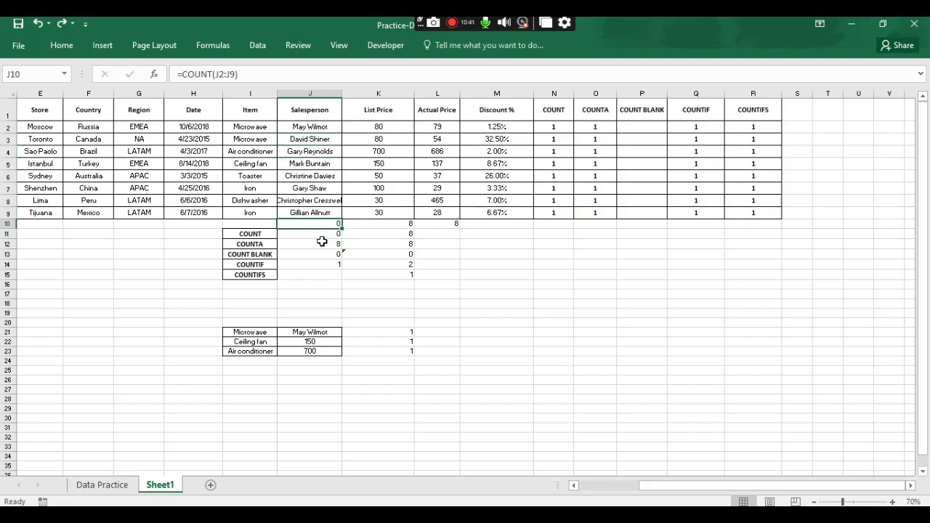
key("Up")
key("Down")
key("Down")
key("Down")
key("Down")
key("Down")
key("Down")
key("Down")
key("Down")
key("Down")
key("Down")
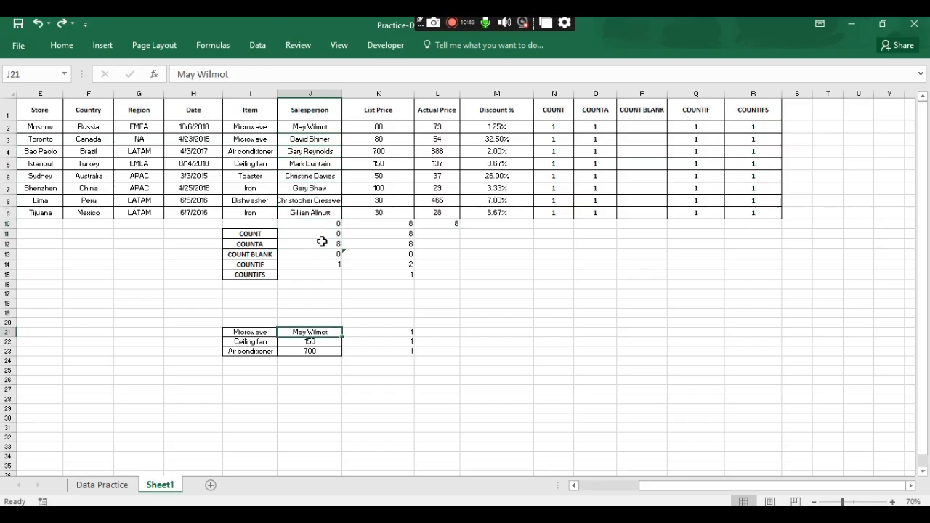
type("80")
key("Return")
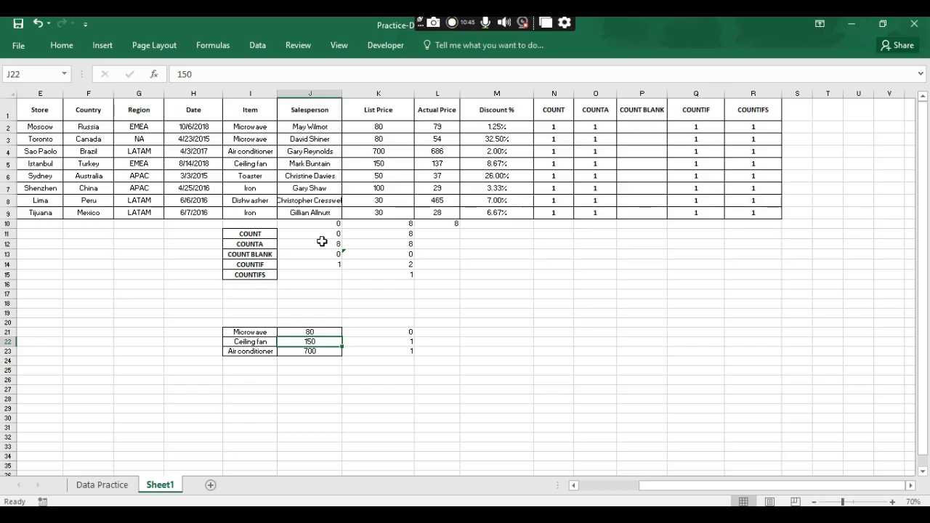
Clear the COUNTIFS formula from K21, beside the Microwave criteria
key("Up")
key("Up")
key("Up")
key("Up")
key("Up")
key("Down")
key("Down")
key("Down")
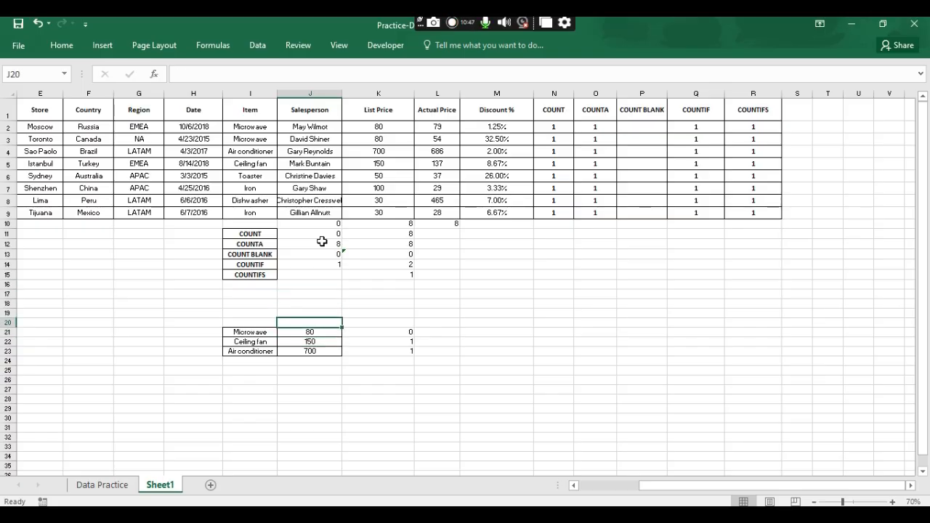
key("Down")
key("Right")
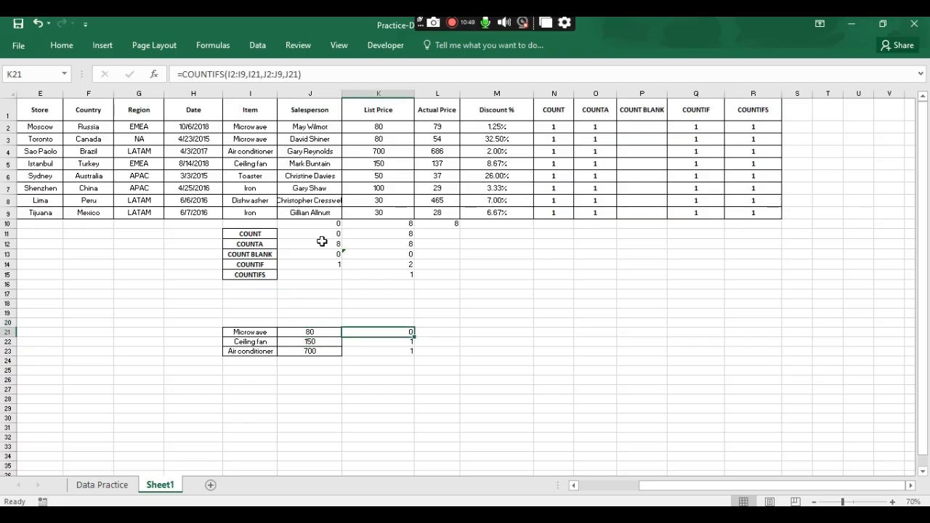
scroll(322, 242, "down", 1)
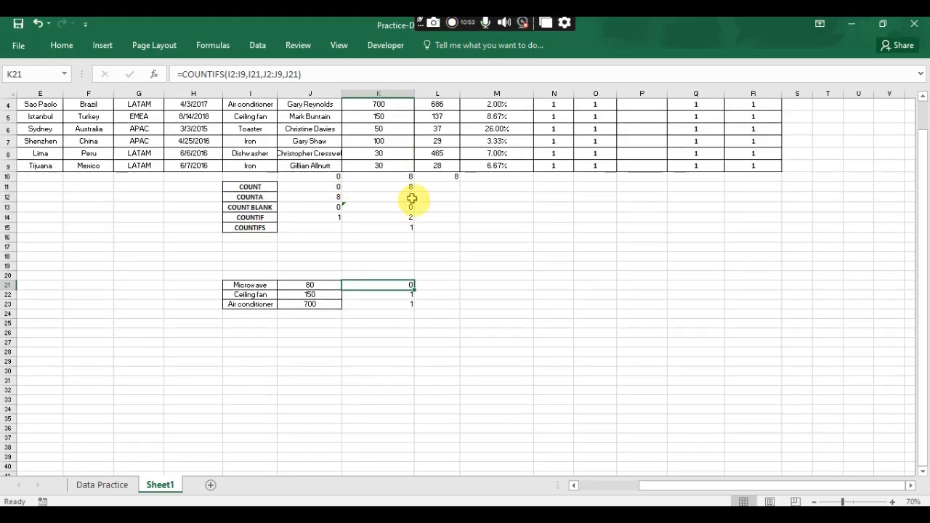
scroll(411, 146, "up", 1)
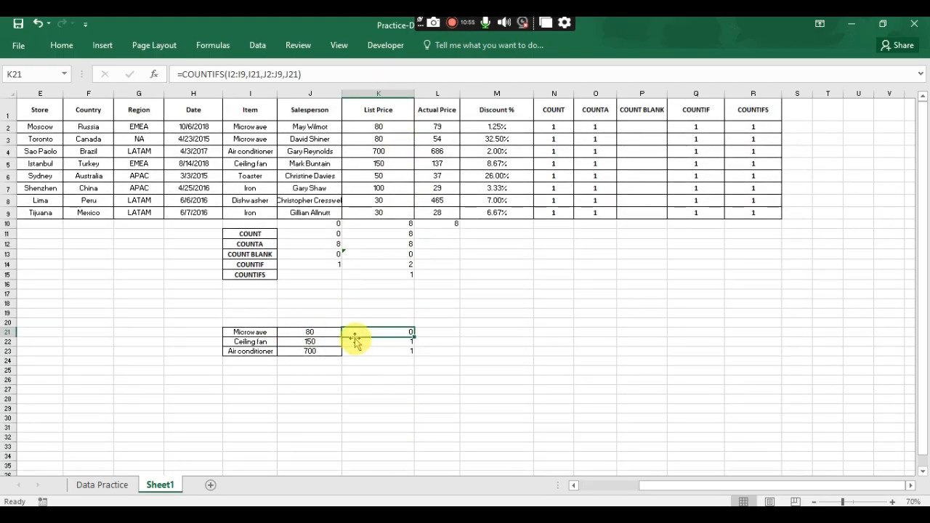
key("Delete")
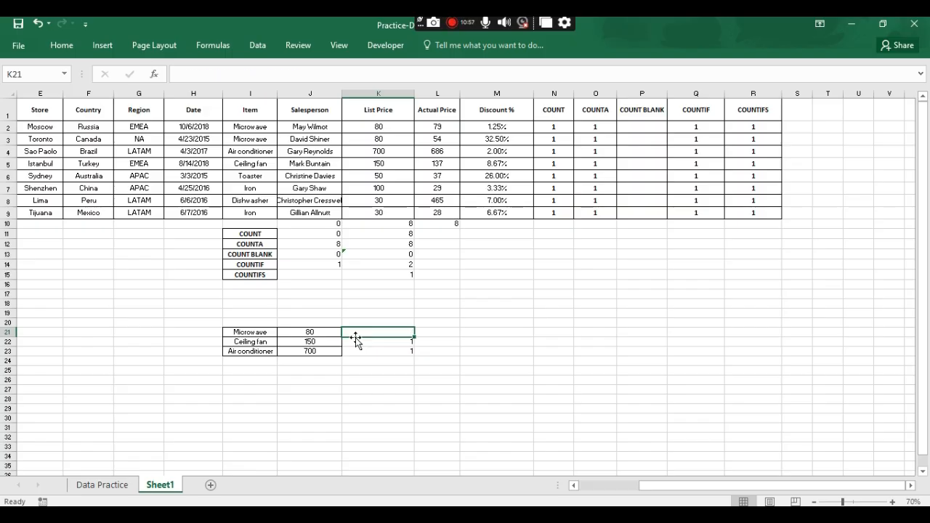
Start the formula =COUNIFS( in K21 with the Item column cells I2:I9 as the first criteria range
type("=COU")
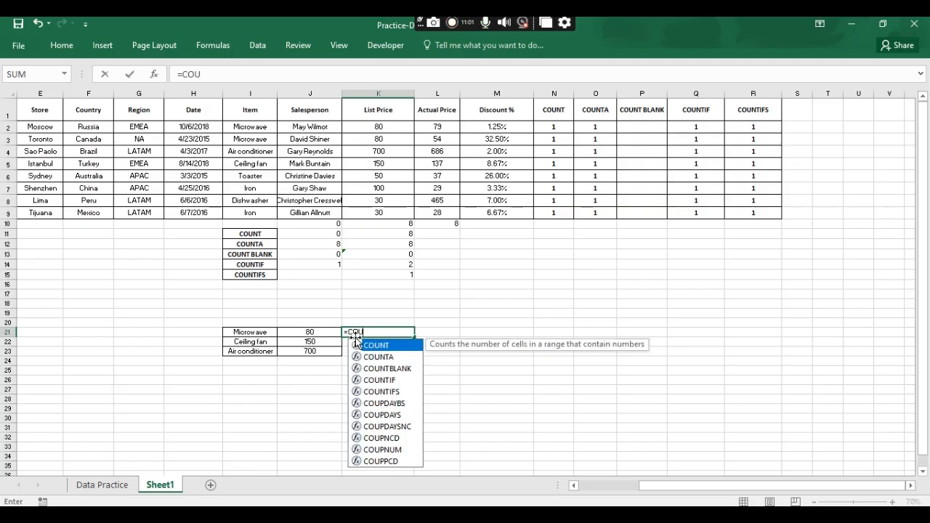
type("NIFS")
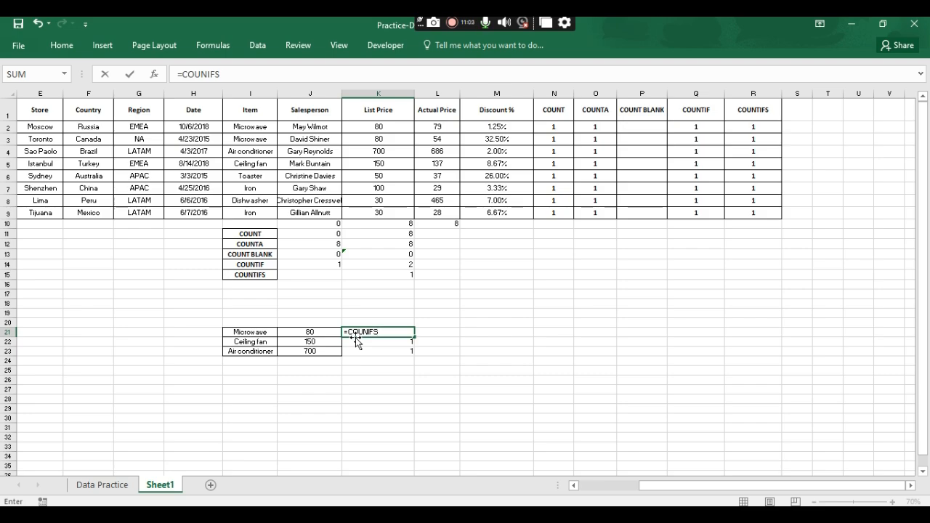
type("(")
key("Up")
key("Up")
key("Up")
key("Up")
key("Up")
key("Up")
key("Up")
key("Up")
key("Up")
key("Up")
key("Up")
key("Up")
key("Up")
key("Up")
key("Up")
key("Up")
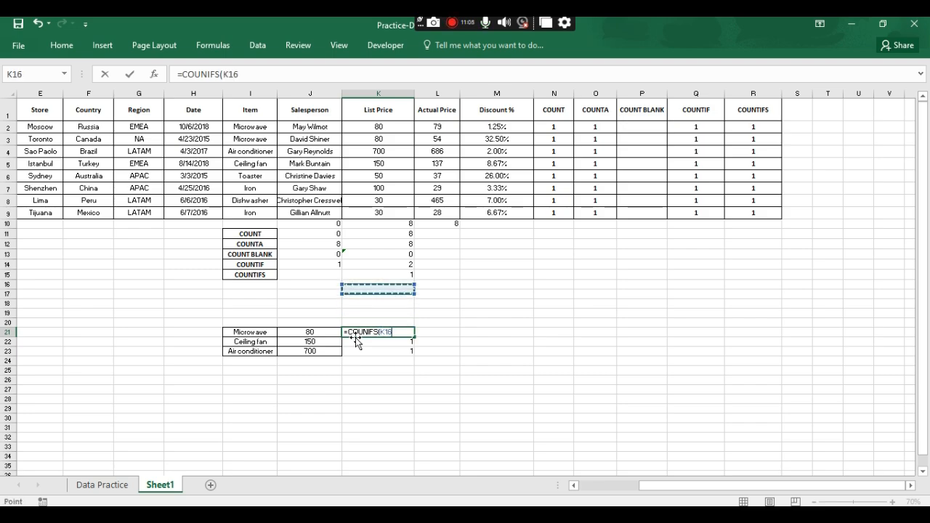
key("Up")
key("Up")
key("Up")
key("Left")
key("Left")
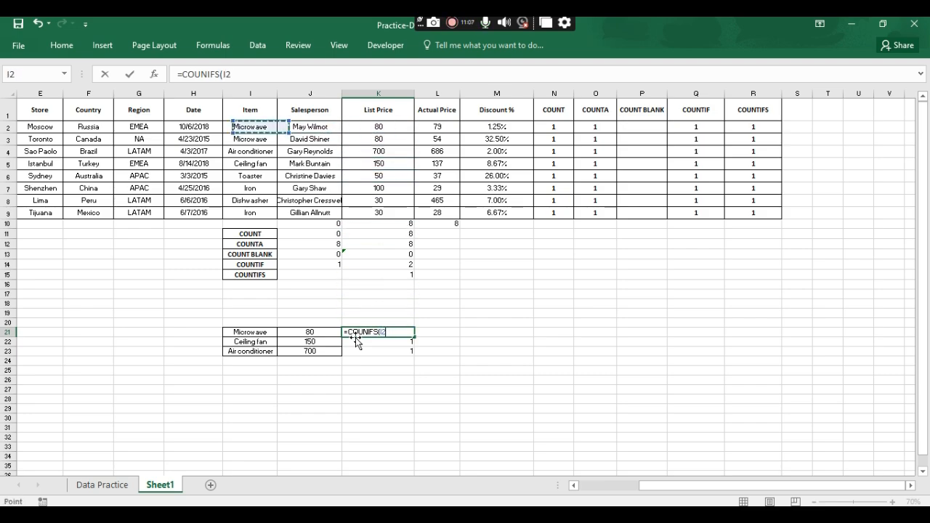
key("shift+Down")
key("shift+Down")
key("shift+Down")
key("shift+Down")
key("shift+Down")
key("shift+Down")
key("shift+Down")
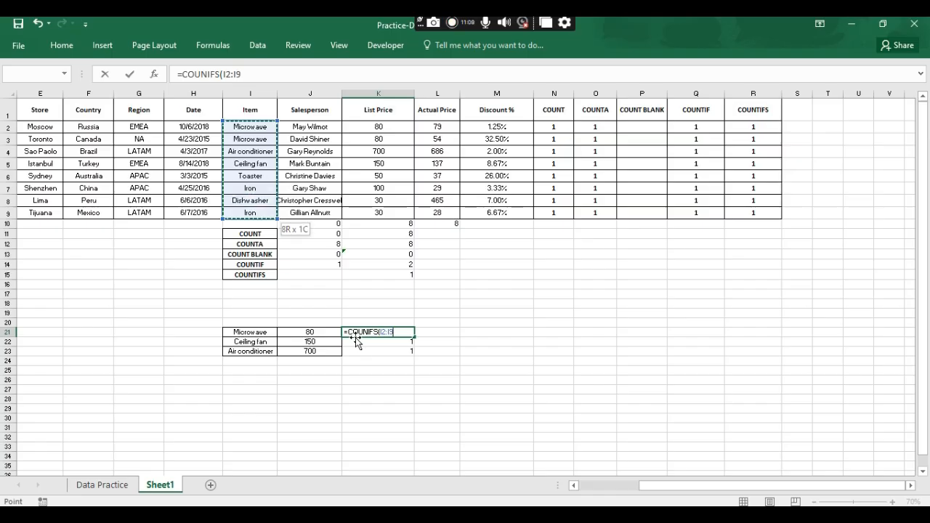
Add I21 as the first criterion and the List Price cells K2:K9 as the second criteria range in the K21 formula
type(",")
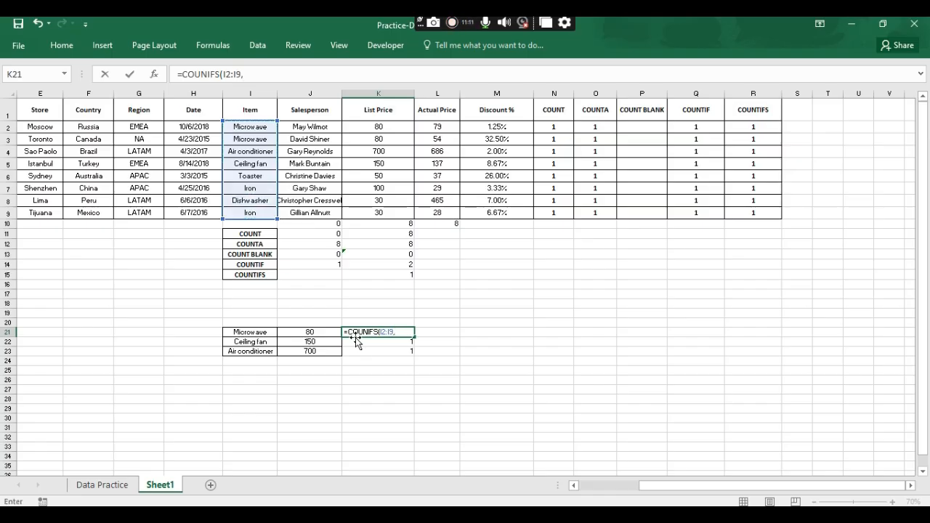
key("Left")
key("Left")
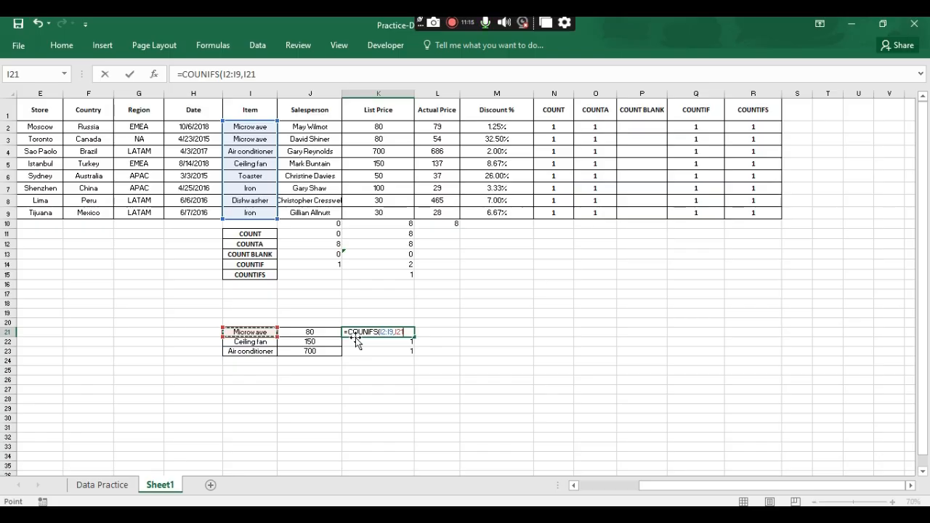
key("Up")
key("Up")
key("Up")
key("Up")
key("Up")
key("Up")
key("Up")
key("Up")
key("Up")
key("Up")
key("Up")
key("Up")
key("Up")
key("Up")
key("Up")
key("Up")
key("Up")
key("Up")
key("Up")
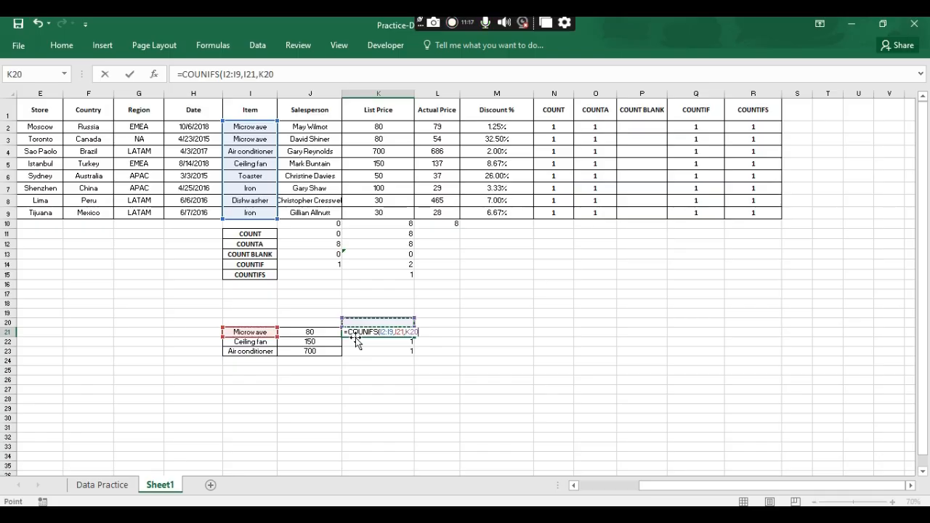
key("shift+Down")
key("shift+Down")
key("shift+Down")
key("shift+Down")
key("shift+Down")
key("shift+Down")
key("shift+Down")
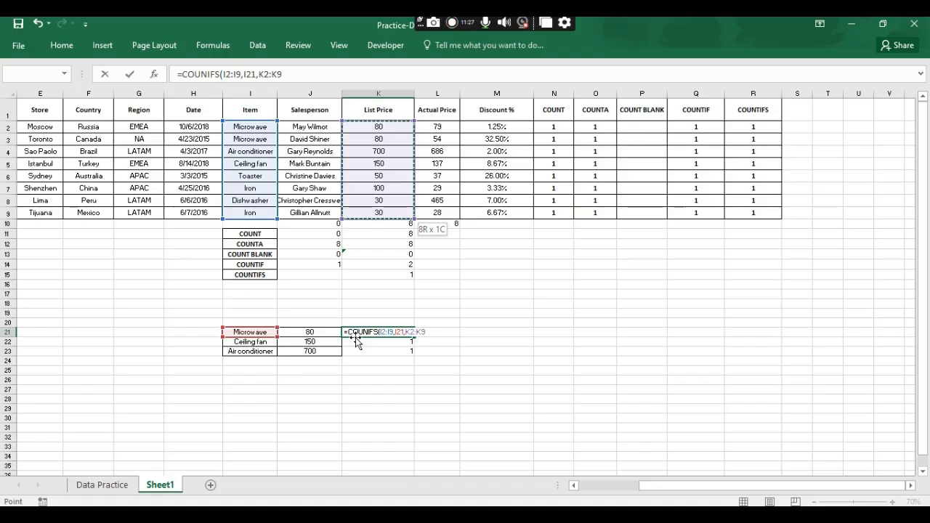
Complete the K21 formula with J21 as the second criterion, giving =COUNIFS(I2:I9,I21,K2:K9,J21)
type(",")
key("Left")
key("Left")
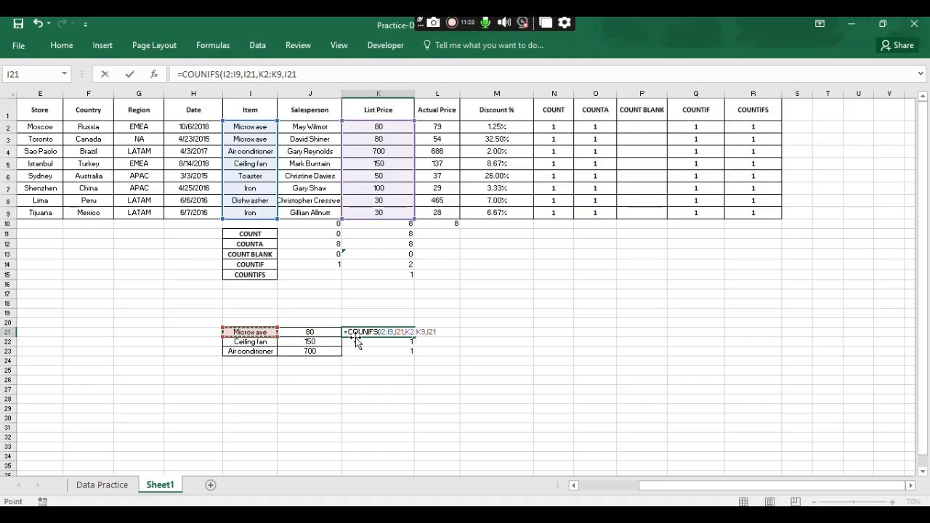
key("Right")
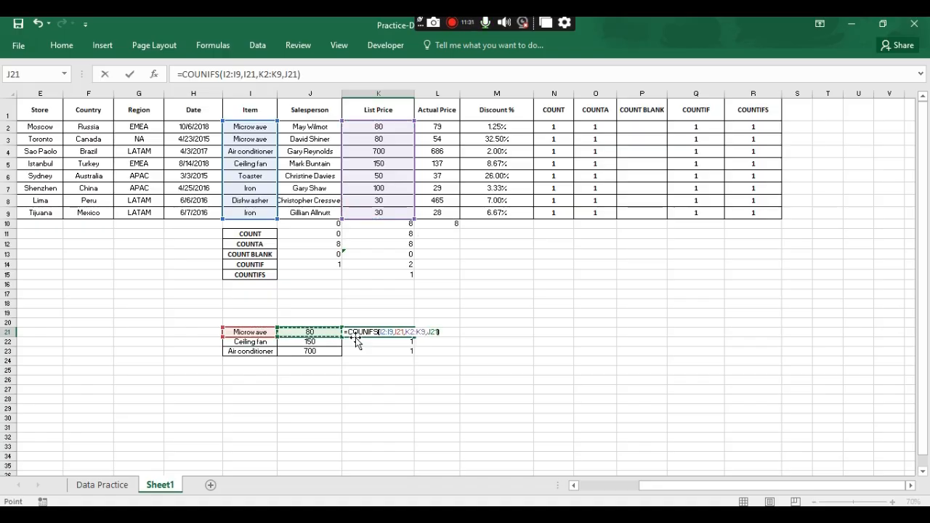
type(")")
key("Return")
key("Up")
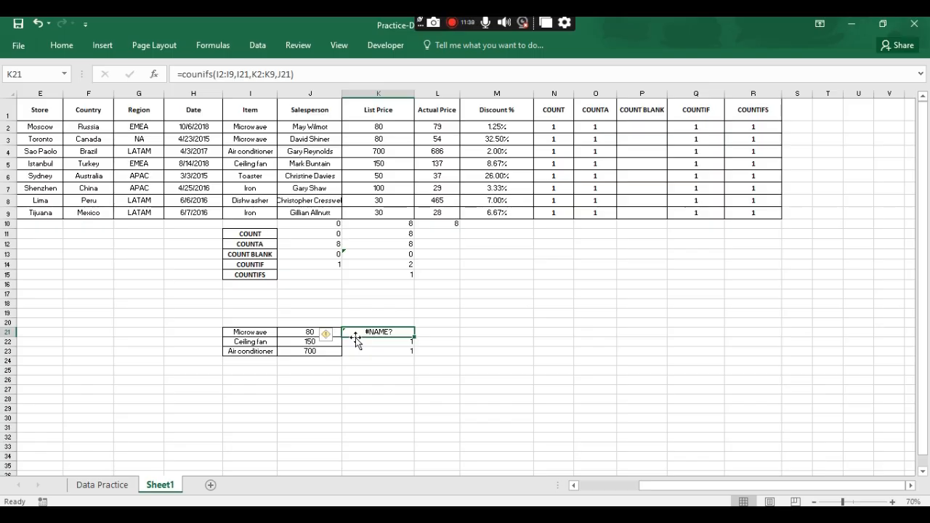
Correct the function name in K21 so the formula reads =COUNTIFS(I2:I9,I21,K2:K9,J21)
left_click(205, 75)
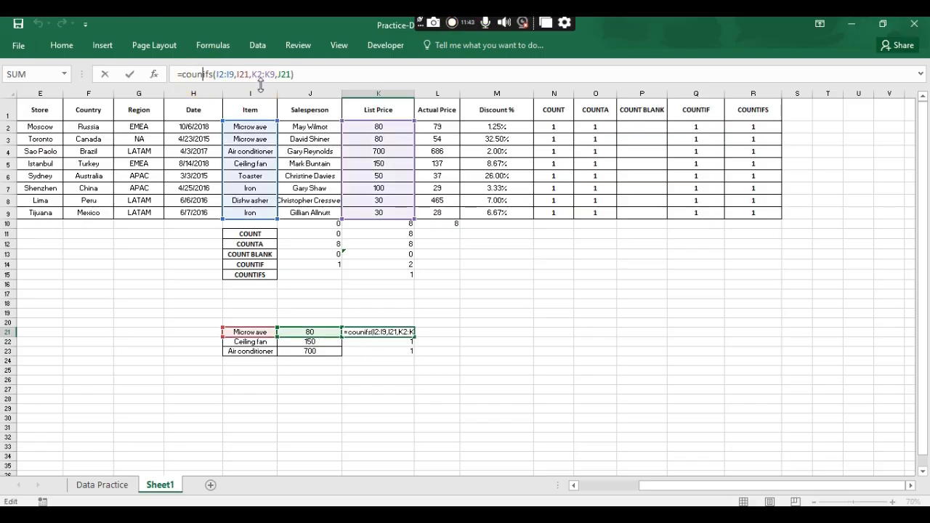
type("t")
key("Return")
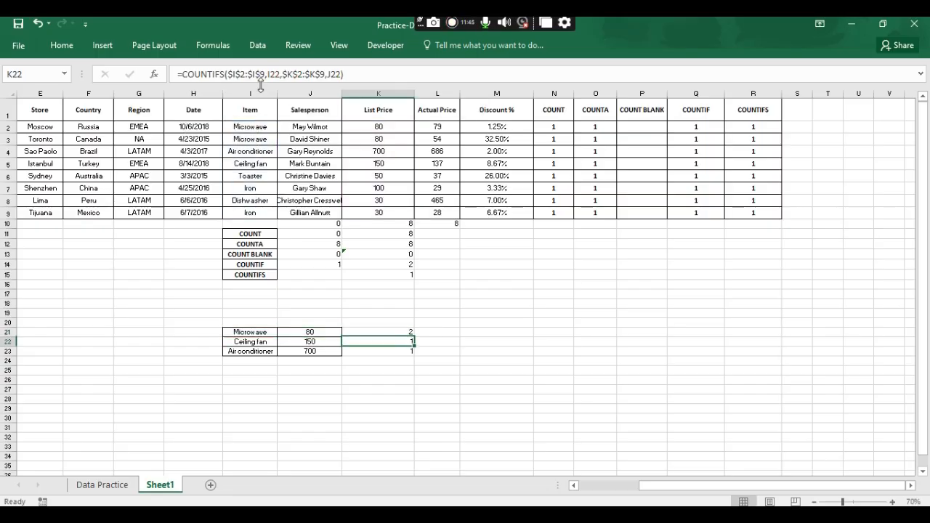
key("Up")
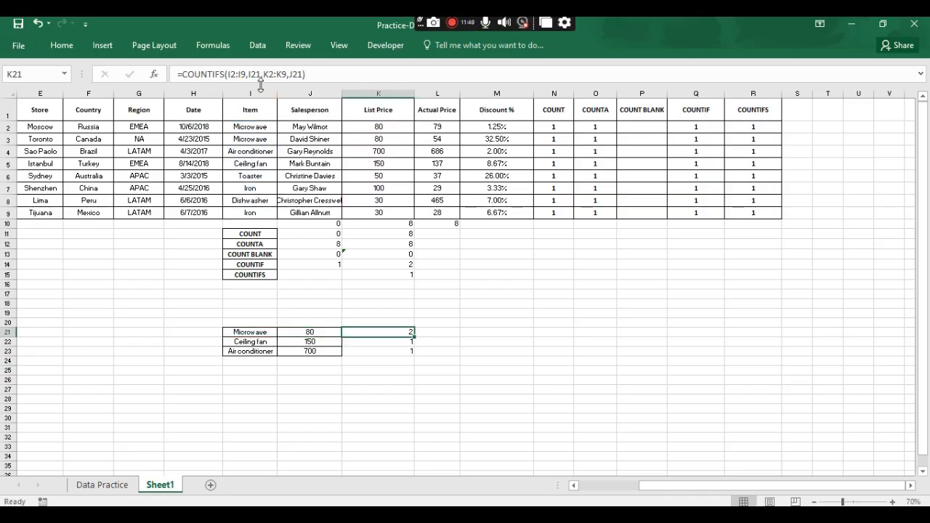
Try 120 as the Microwave criterion in J21 to test the COUNTIFS formula, and undo the entry
key("Left")
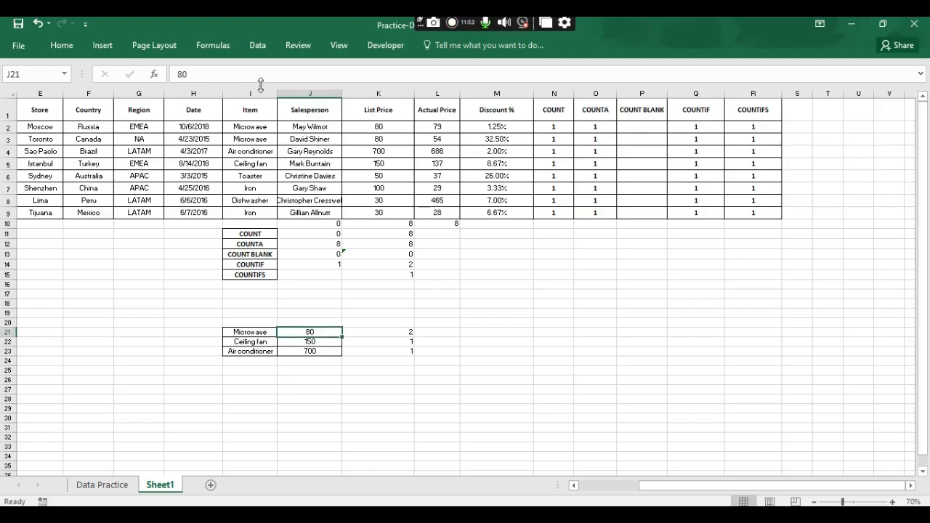
type("12")
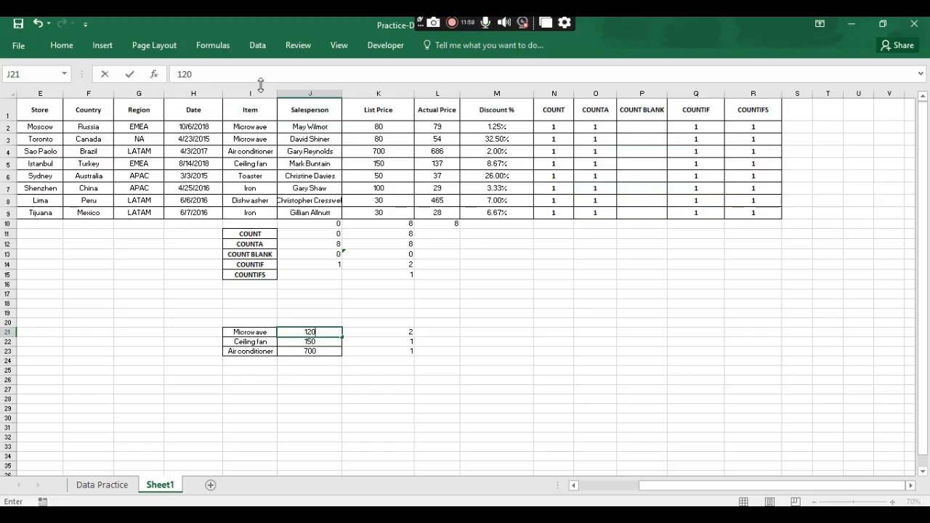
key("Return")
key("ctrl+z")
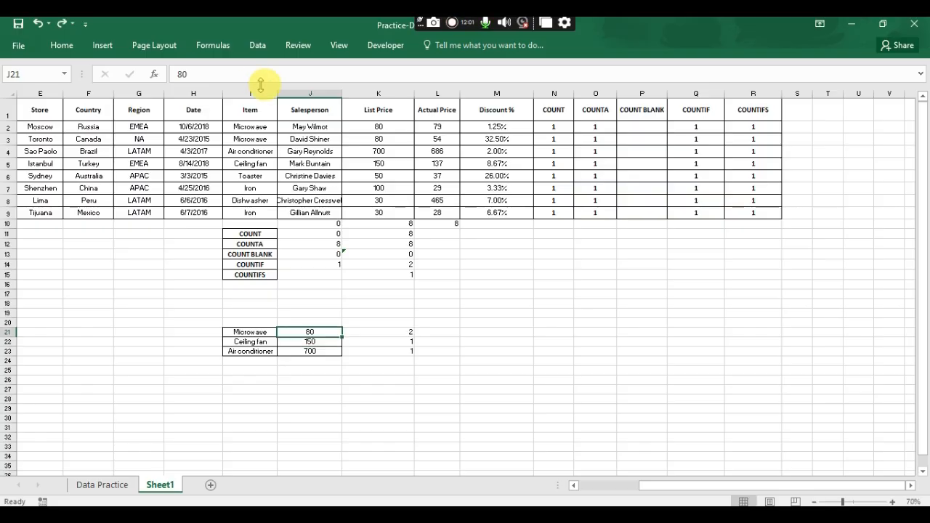
Set the Moscow Microwave's list price in K2 to 120
key("Up")
key("Up")
key("Up")
key("Up")
key("Up")
key("Up")
key("Up")
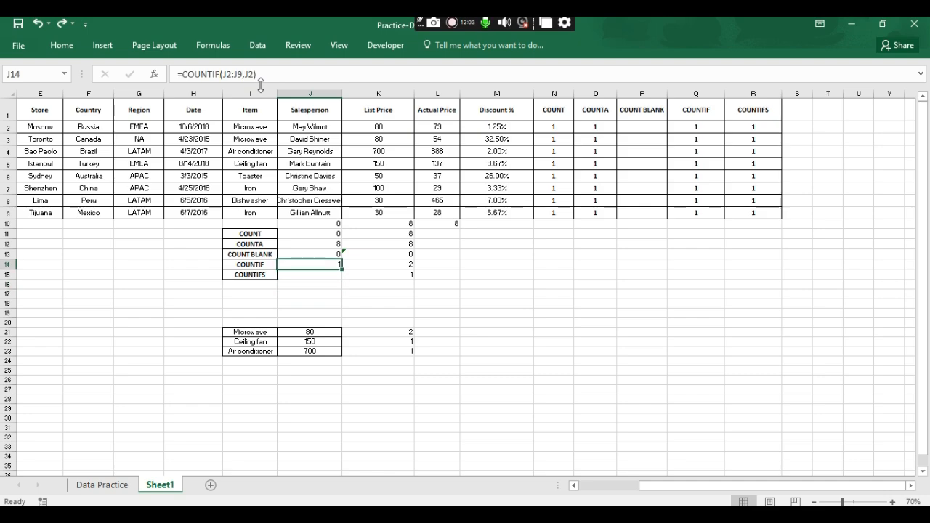
key("Right")
key("Right")
key("Up")
key("Up")
key("Up")
key("Up")
key("Up")
key("Up")
key("Up")
key("Up")
key("Up")
key("Up")
key("Up")
key("Up")
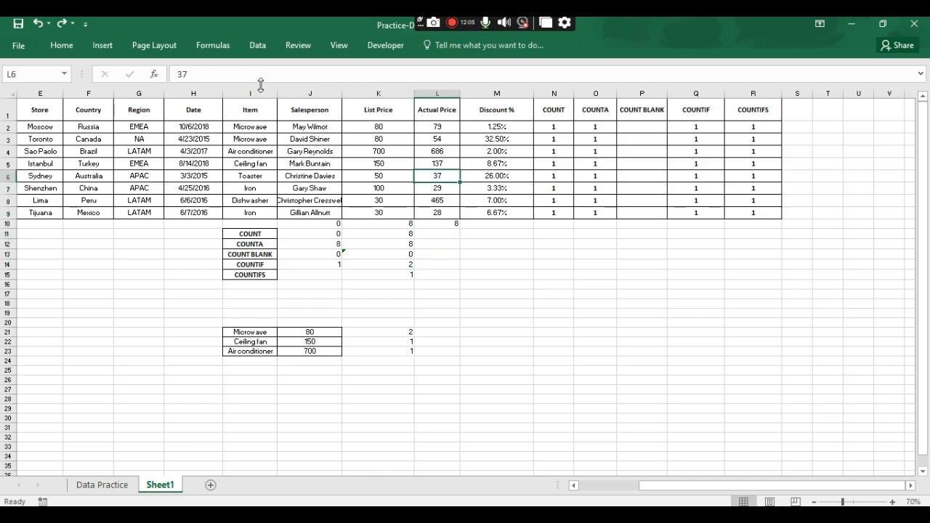
key("Left")
type("120")
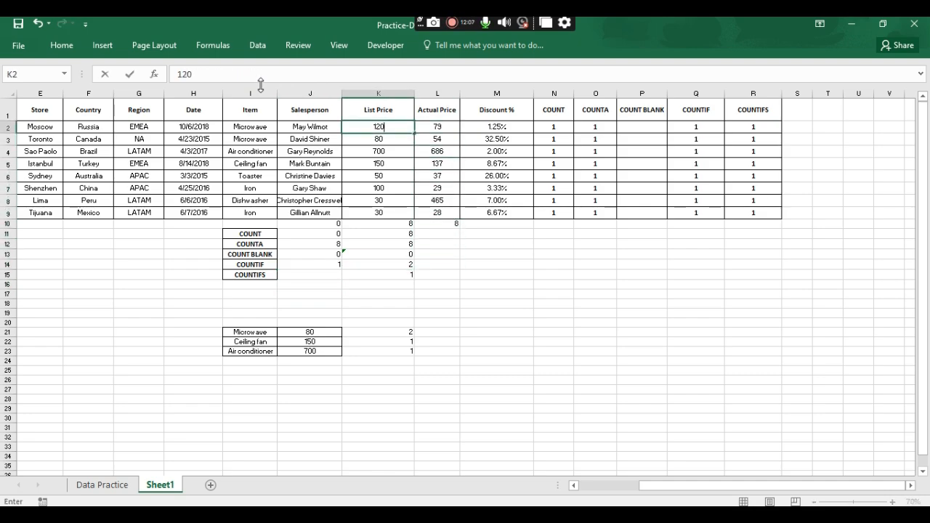
key("Return")
Check the COUNTIFS formula in K21 and set the Microwave price criterion in J21 to 120
key("Down")
key("Down")
key("Down")
key("Down")
key("Down")
key("Down")
key("Down")
key("Down")
key("Down")
key("Down")
key("Down")
key("Down")
key("Down")
key("Down")
key("Down")
key("Down")
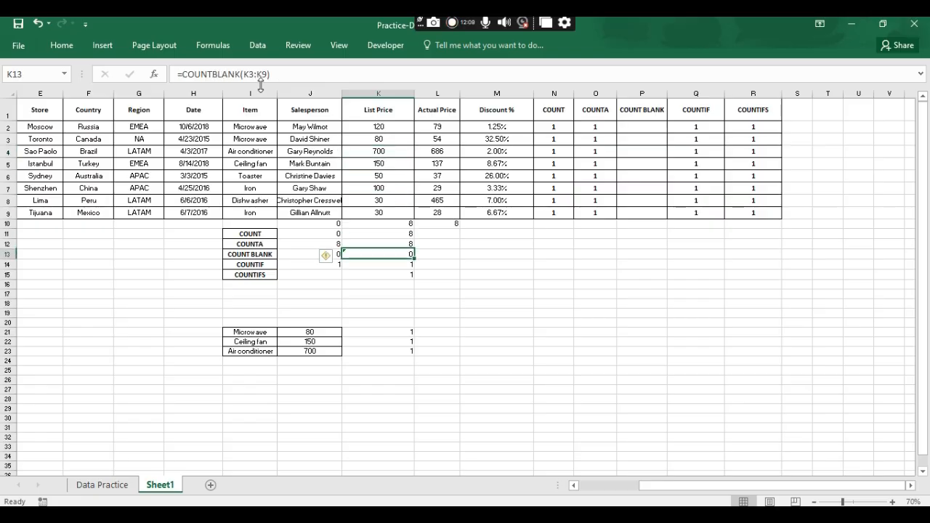
key("Down")
key("Down")
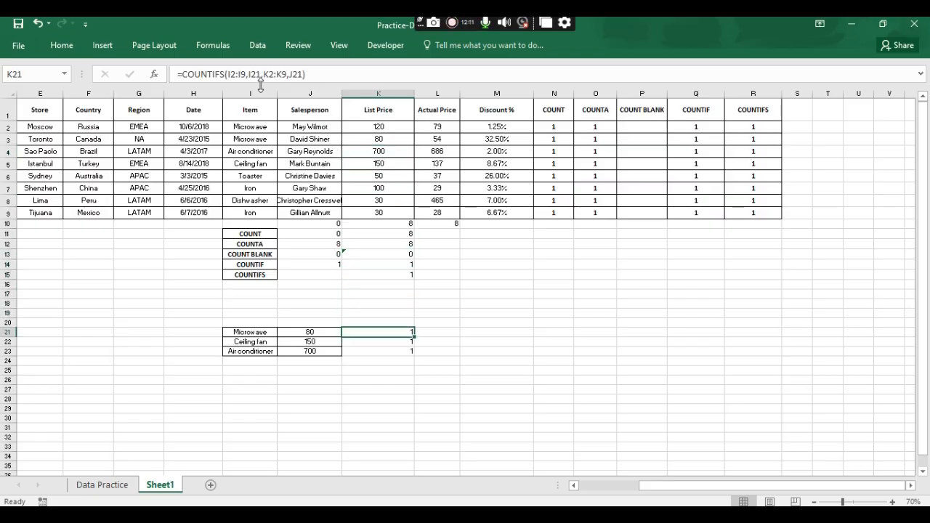
key("Left")
type("1")
key("Down")
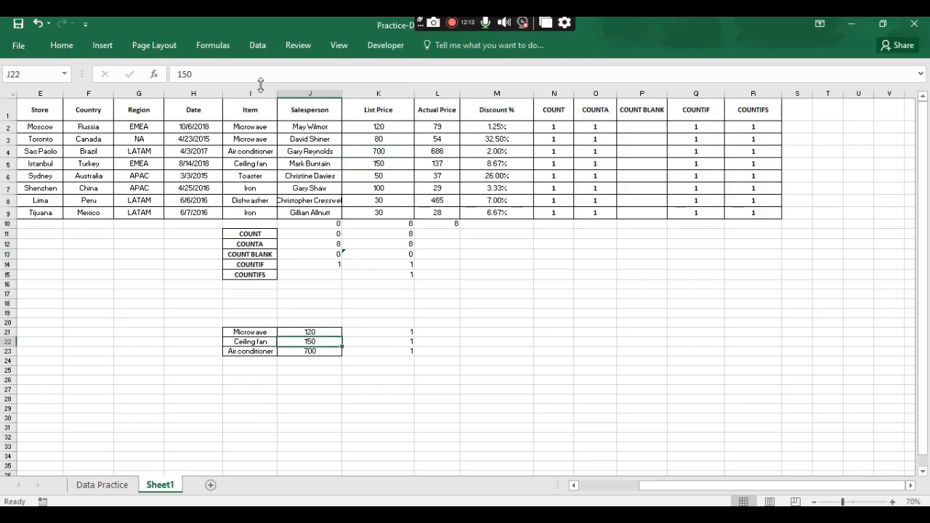
Set the Toronto Microwave's list price in K3 to 120
key("Up")
key("Up")
key("Up")
key("Up")
key("Up")
key("Up")
key("Up")
key("Up")
key("Up")
key("Up")
key("Up")
key("Up")
key("Up")
key("Up")
key("Up")
key("Up")
key("Up")
key("Up")
key("Up")
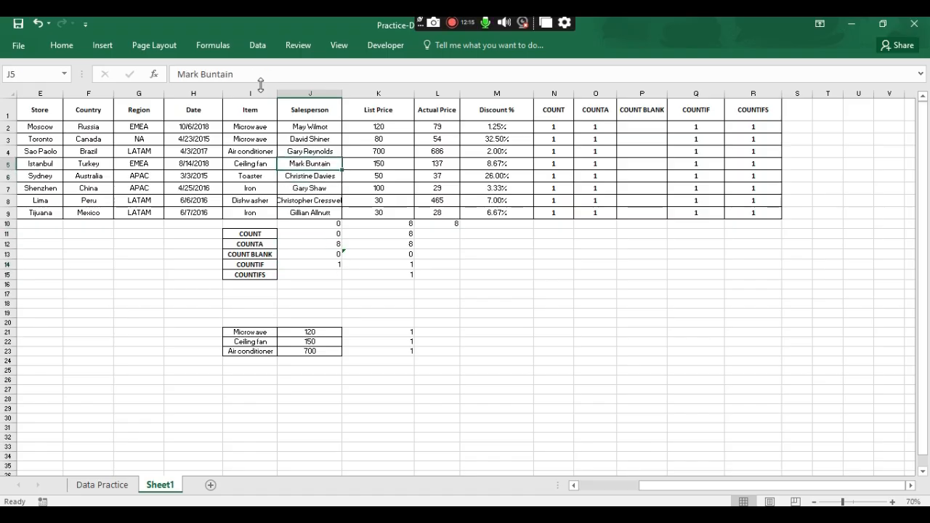
key("Right")
type("120")
key("Return")
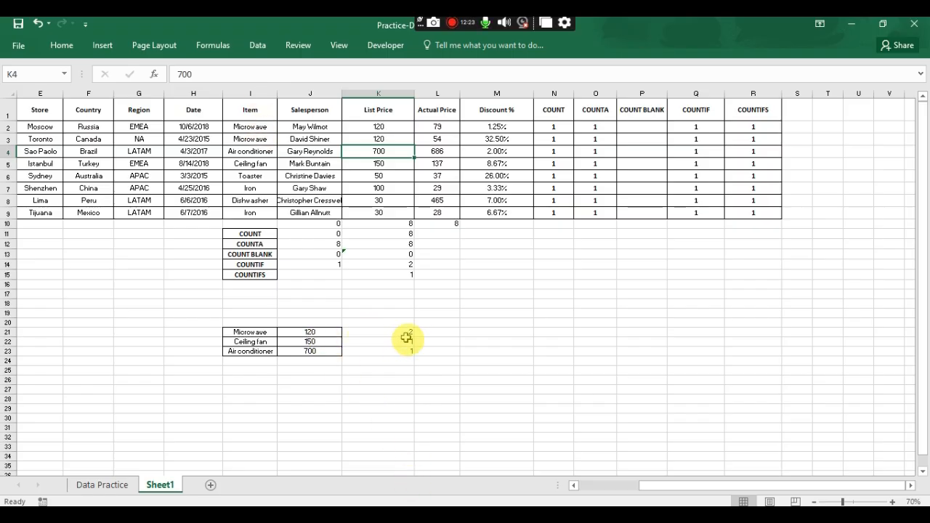
Review the COUNTIFS results in K21:K23 and inspect the formula in K21
left_click_drag(405, 332, 399, 364)
left_click(418, 294)
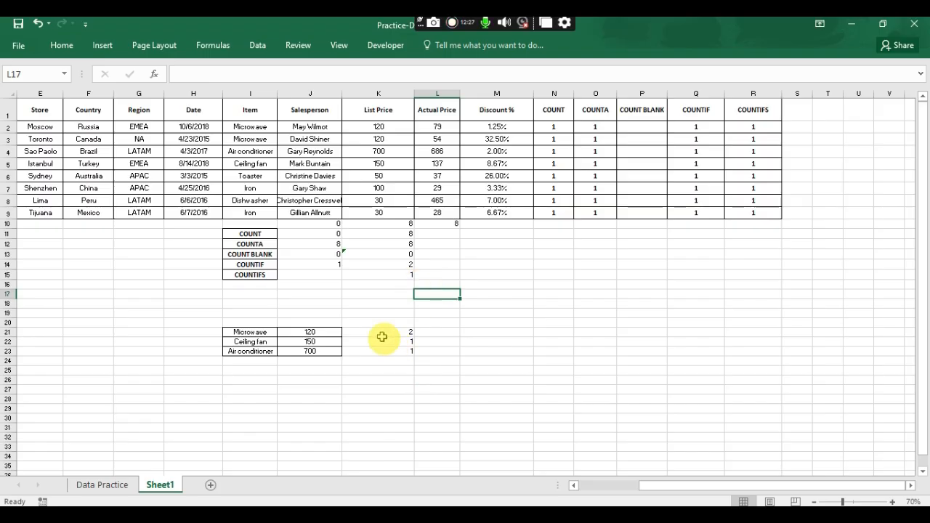
left_click_drag(375, 322, 397, 352)
left_click(381, 332)
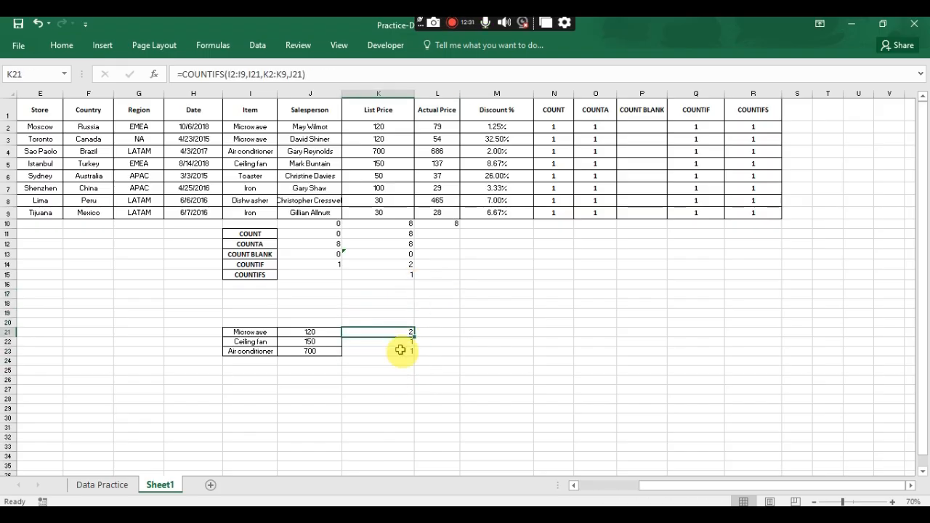
Move the COUNTIFS results from K21:K23 to L21:L23
left_click(400, 349, "shift")
key("ctrl+c")
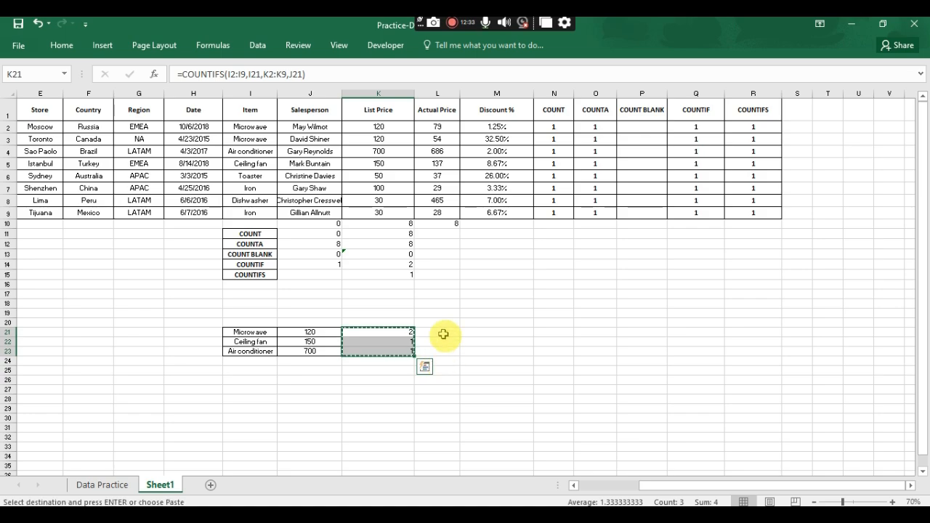
left_click(445, 333)
key("ctrl+v")
left_click(445, 400)
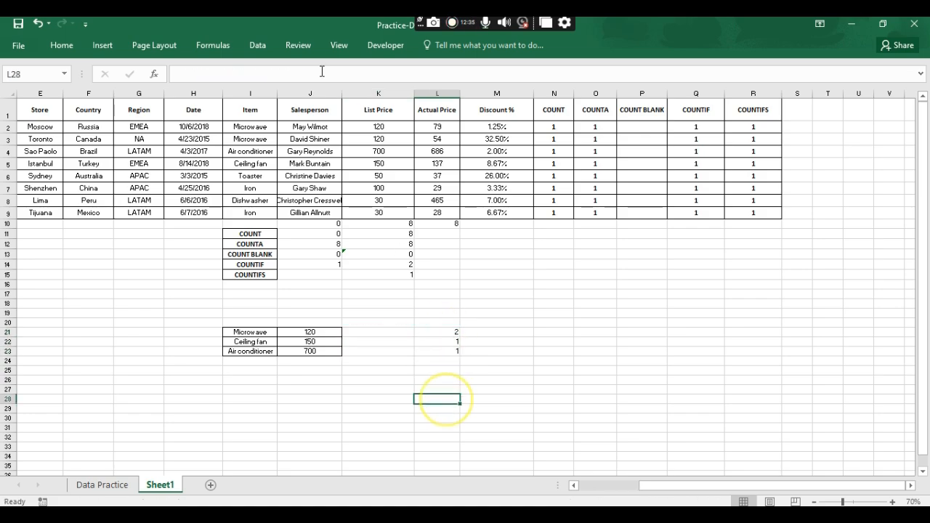
Copy the first three salesperson names from J2:J4 into K21:K23 as an additional criterion
left_click_drag(308, 127, 311, 177)
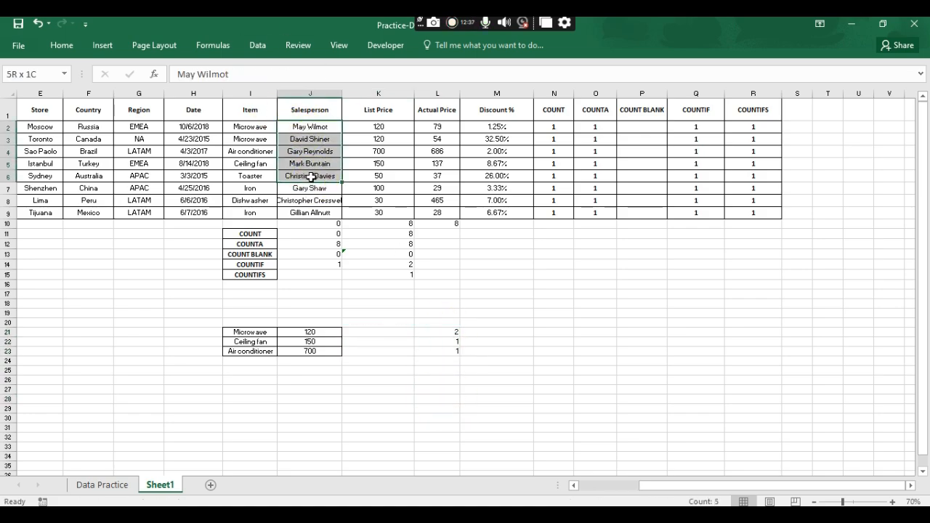
left_click(311, 178)
left_click_drag(379, 139, 381, 125)
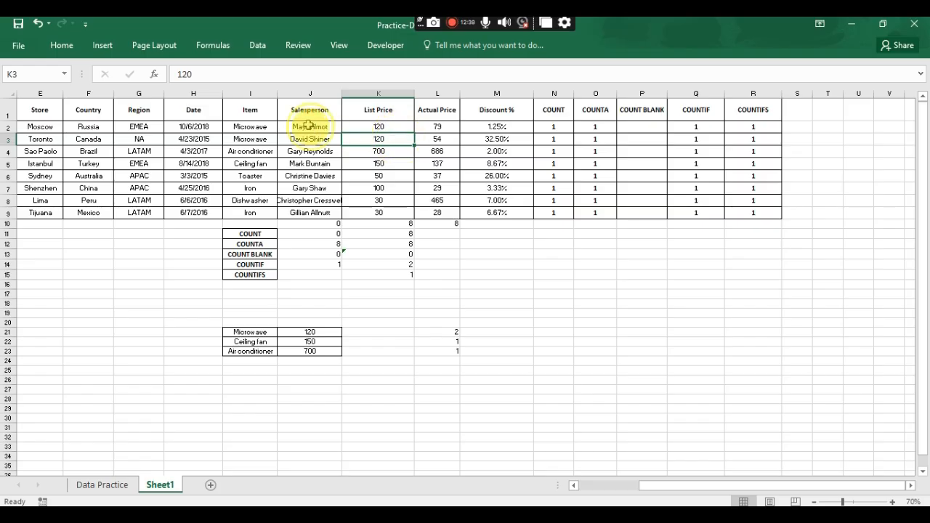
left_click_drag(308, 126, 319, 146)
left_click(353, 154)
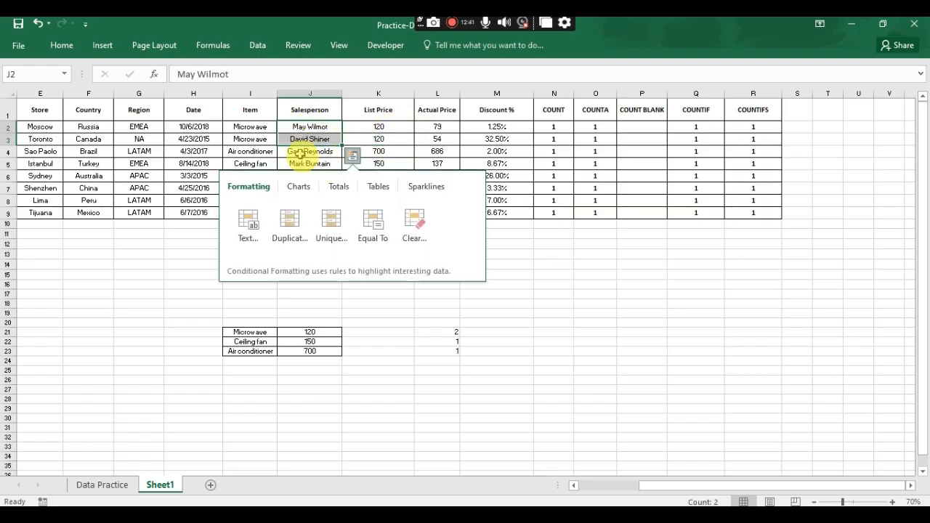
left_click(301, 151, "shift")
key("ctrl+c")
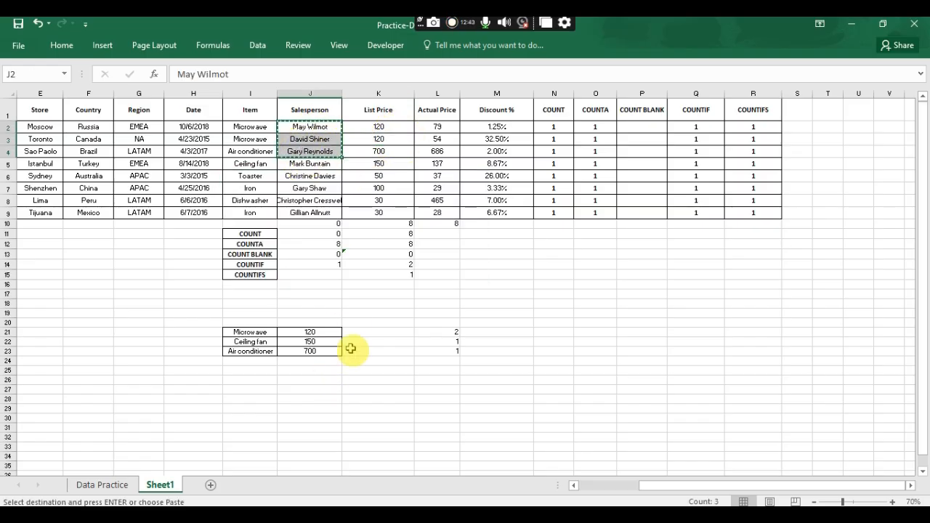
left_click(360, 331)
key("ctrl+v")
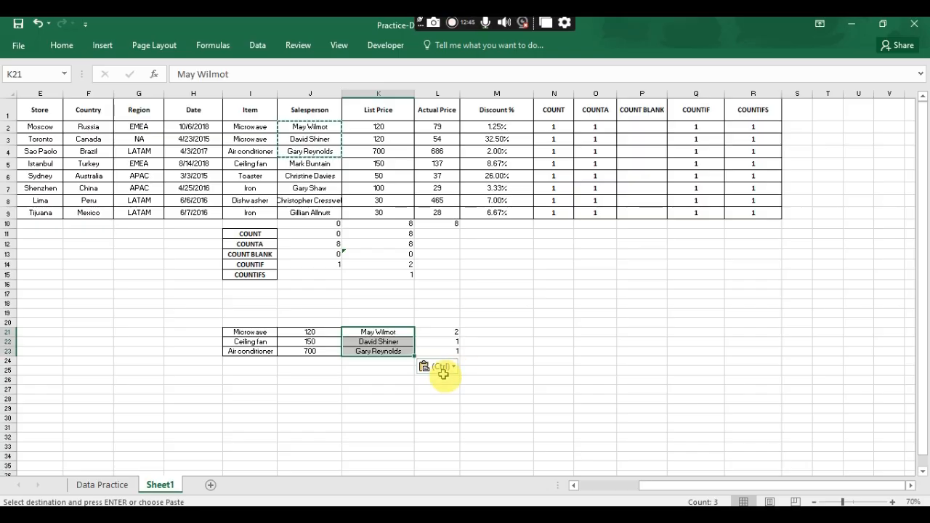
key("Escape")
Clear the existing formula in L21 and begin a new COUNTIFS formula there
left_click(445, 325)
left_click(454, 331)
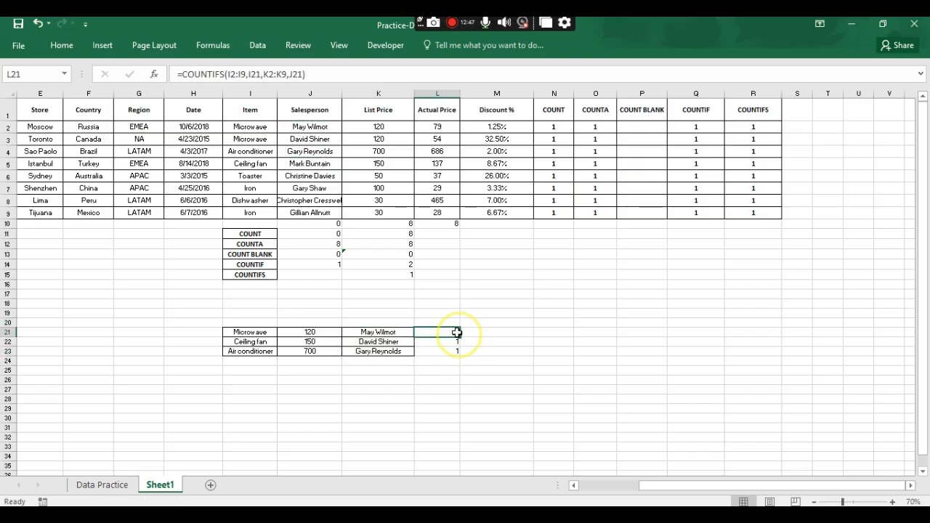
key("Delete")
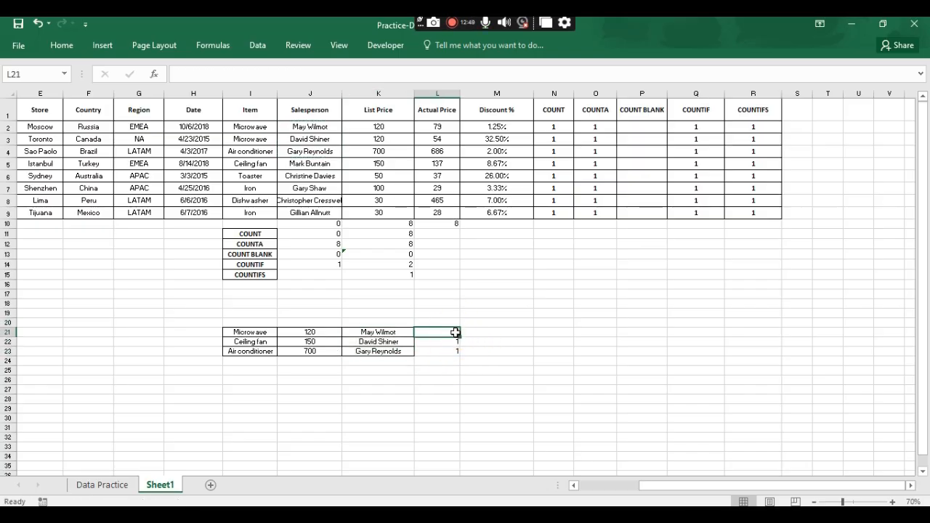
type("=")
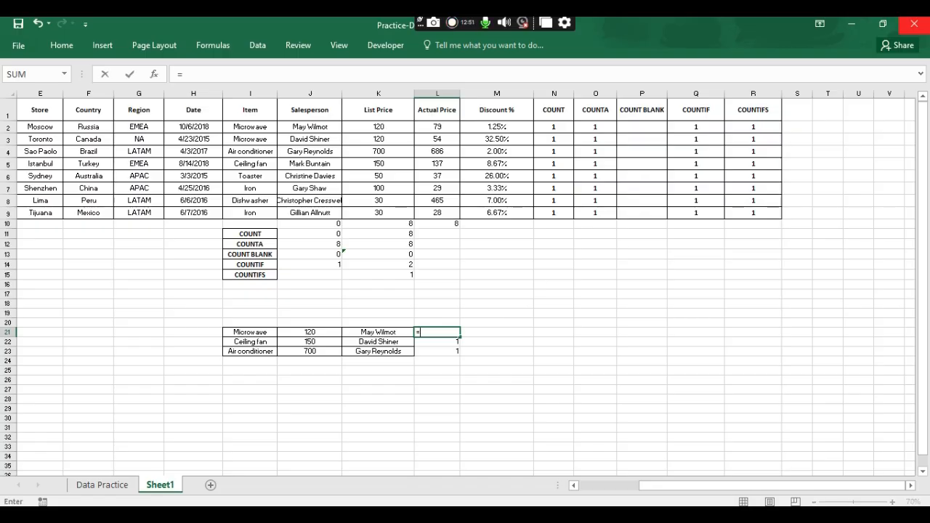
type("COUN")
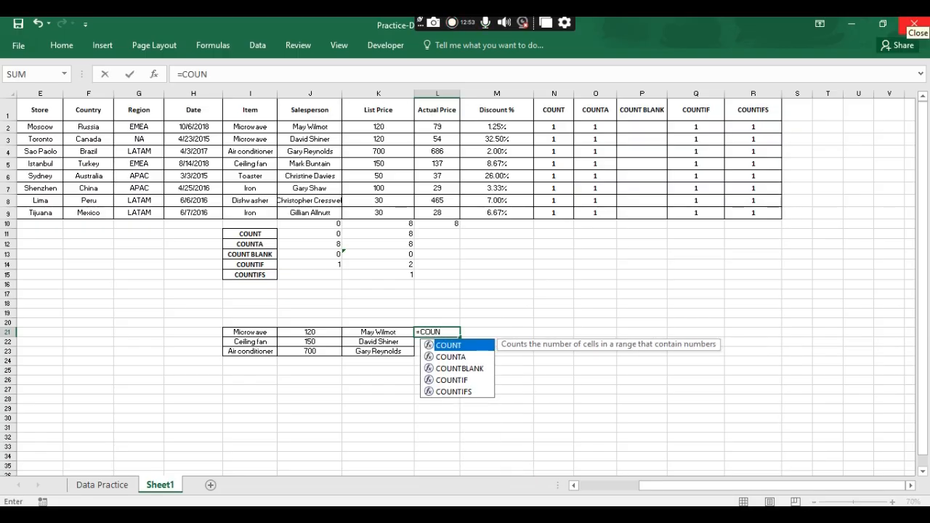
type("TIF")
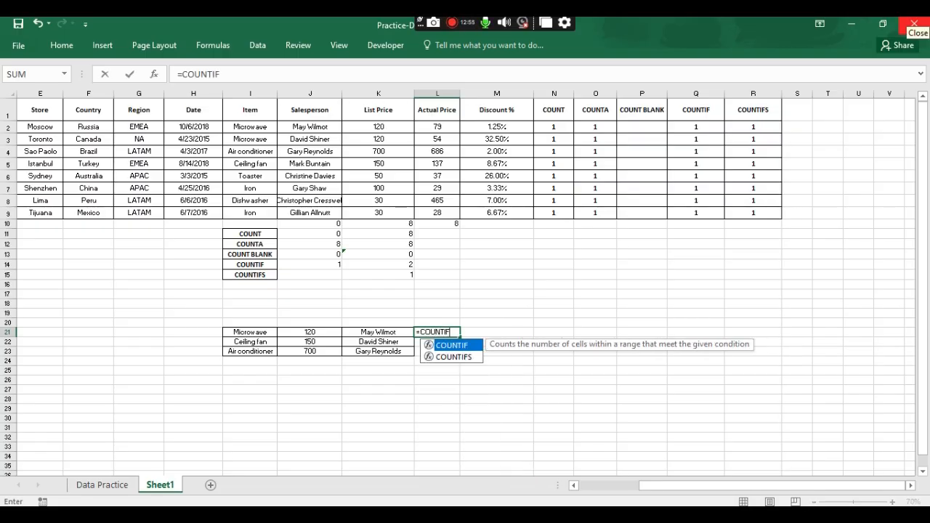
type("S")
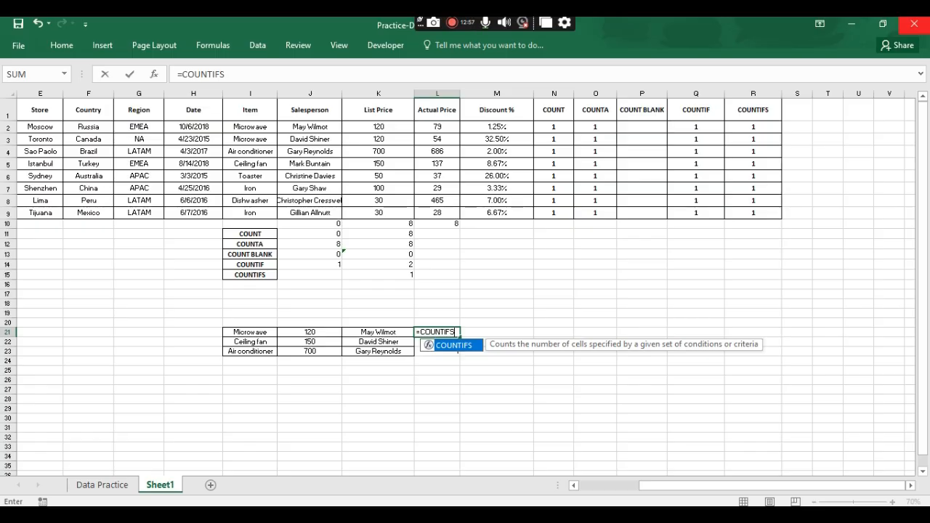
type("(")
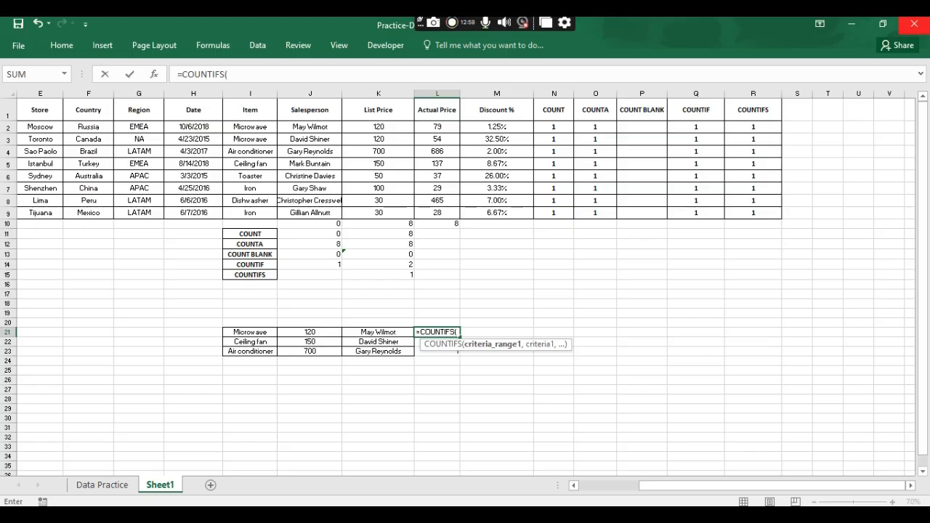
Add the item range I2:I9 with criterion I21 as the first COUNTIFS condition in L21
key("Up")
key("Up")
key("Up")
key("Up")
key("Up")
key("Up")
key("Up")
key("Up")
key("Up")
key("Up")
key("Up")
key("Up")
key("Up")
key("Up")
key("Up")
key("Up")
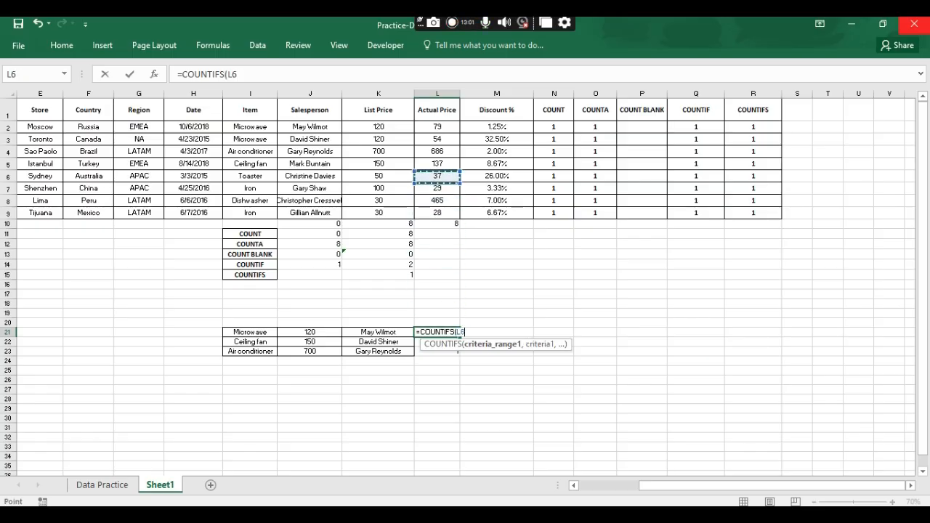
key("Up")
key("Up")
key("Left")
key("Left")
key("Left")
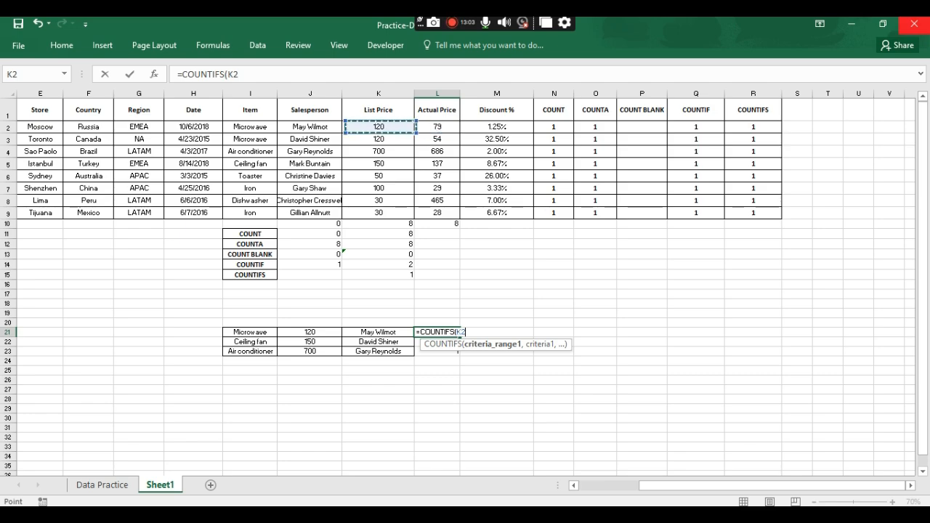
key("shift+Down")
key("shift+Down")
key("shift+Down")
key("shift+Down")
key("shift+Down")
key("shift+Down")
key("shift+Down")
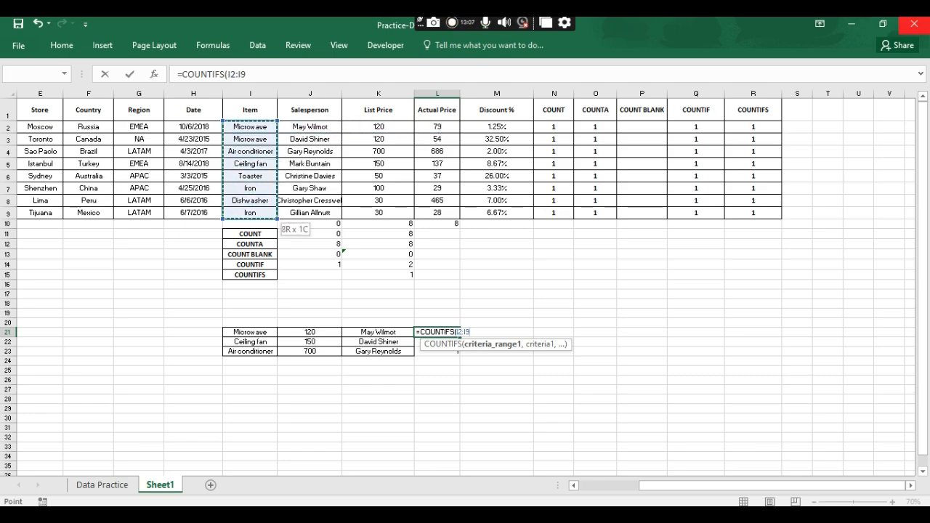
type(",")
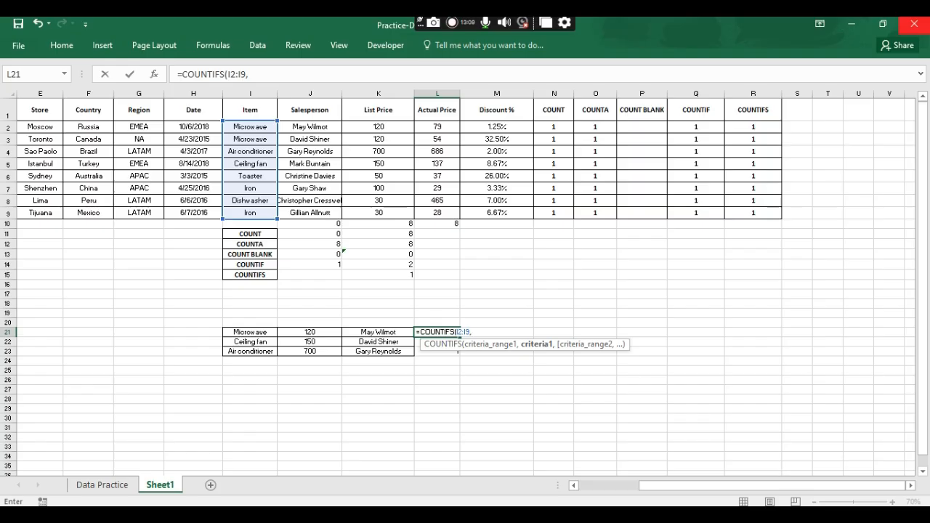
key("Left")
key("Left")
key("Left")
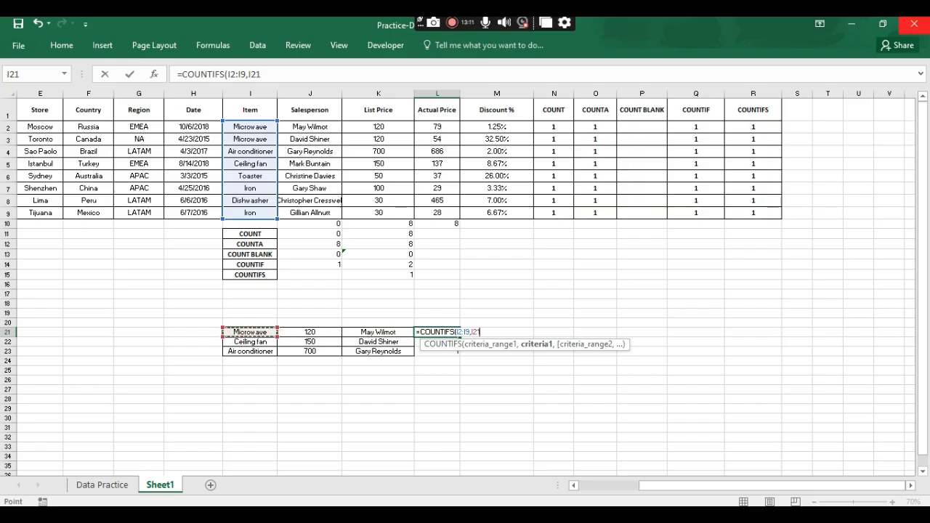
type(",")
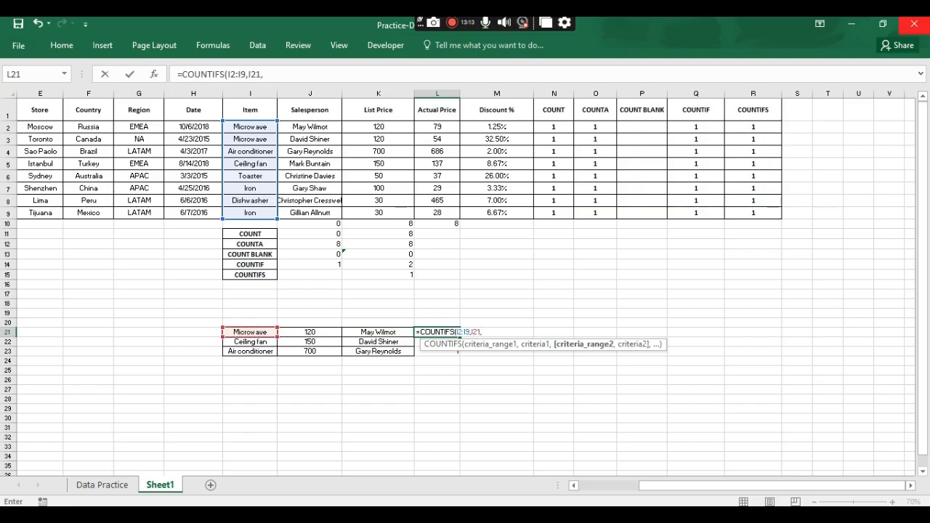
Add the salesperson range J2:J9 with criterion K21 as the second COUNTIFS condition
key("Up")
key("Up")
key("Up")
key("Up")
key("Up")
key("Up")
key("Up")
key("Up")
key("Up")
key("Up")
key("Up")
key("Up")
key("Left")
key("Up")
key("Up")
key("Up")
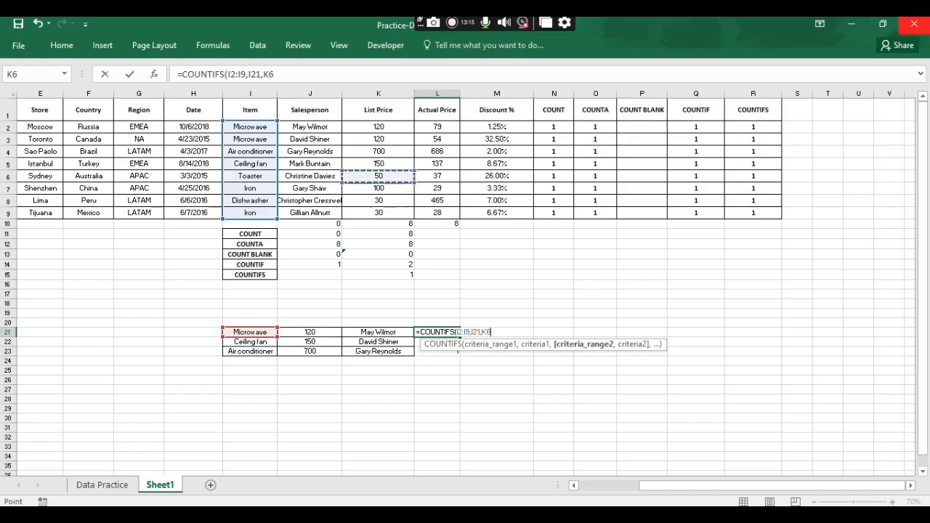
key("Up")
key("Up")
key("Up")
key("Up")
key("Left")
key("shift+Down")
key("shift+Down")
key("shift+Down")
key("shift+Down")
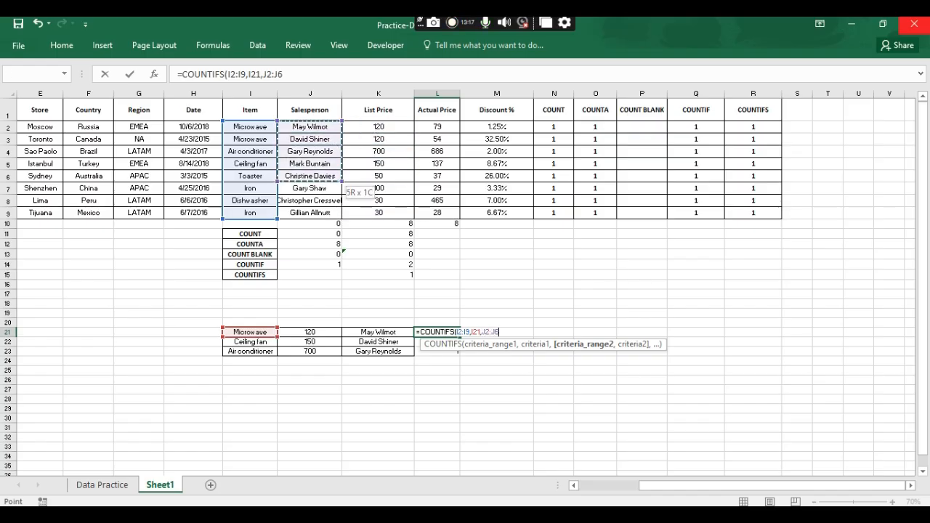
key("shift+Down")
key("shift+Down")
key("shift+Down")
type(",")
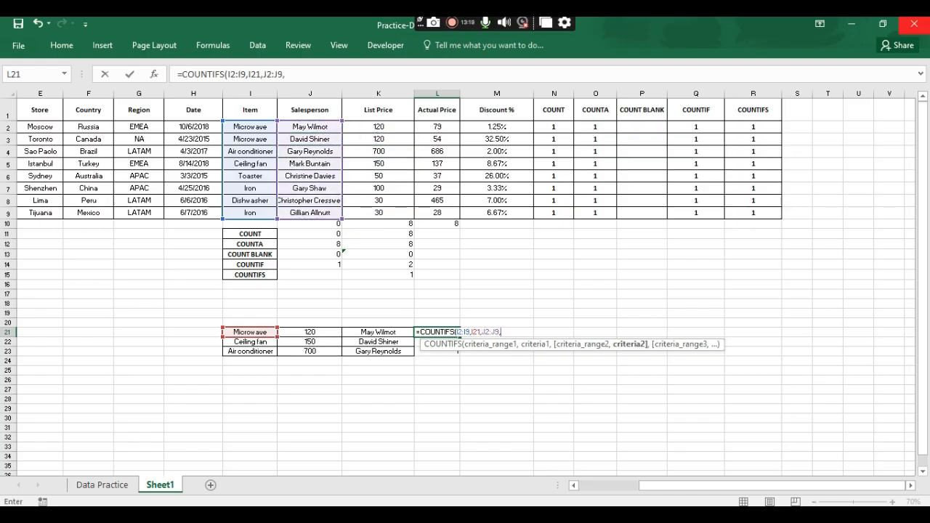
key("Down")
key("Down")
key("Left")
key("Left")
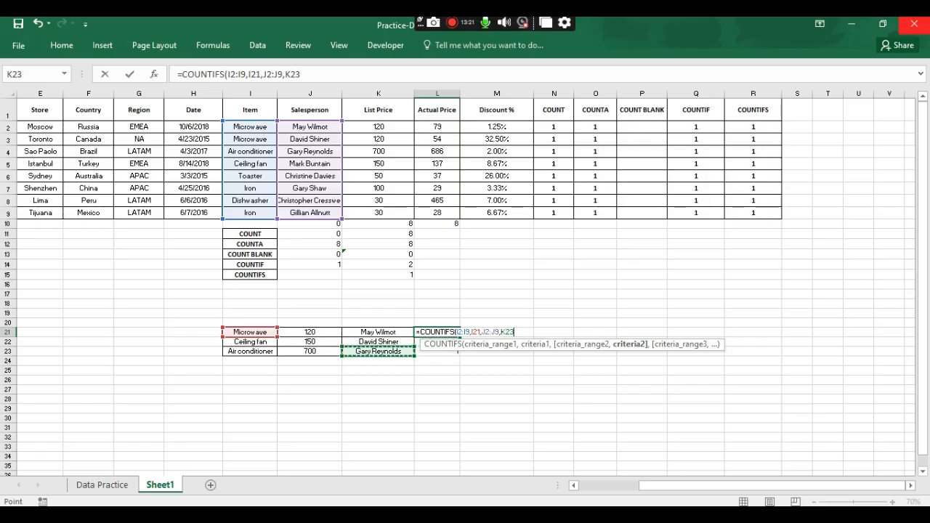
key("Up")
key("Up")
key("Right")
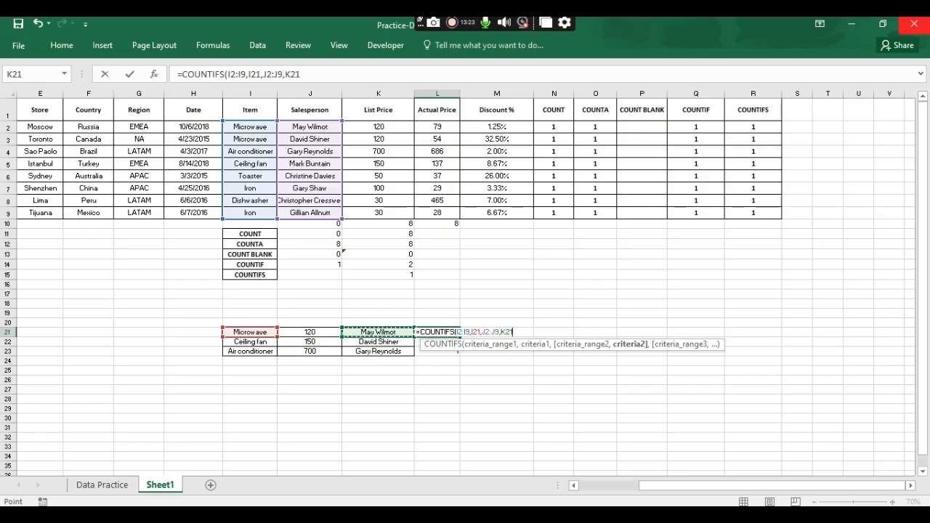
type(",")
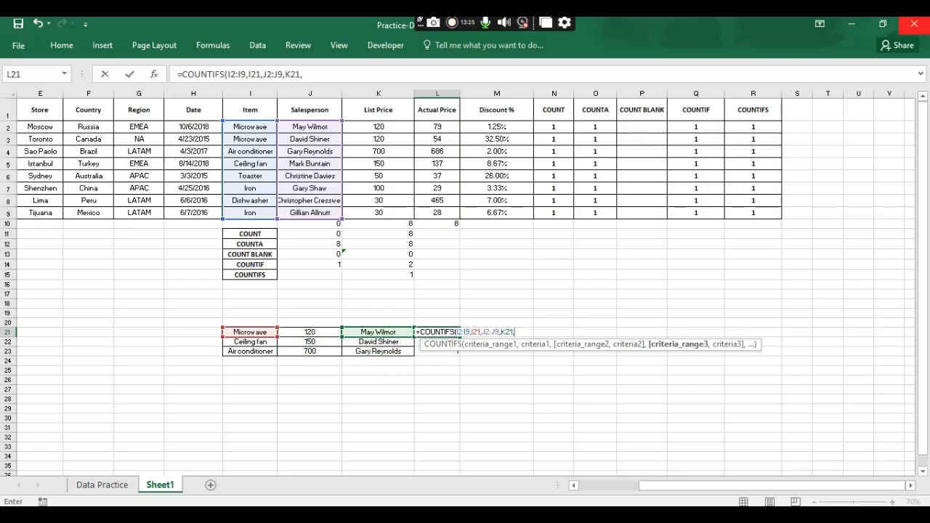
Add the list price range K2:K9 with criterion J21 as the third condition and complete the formula in L21
key("Up")
key("Up")
key("Up")
key("Up")
key("Up")
key("Up")
key("Up")
key("Up")
key("Up")
key("Up")
key("Up")
key("Up")
key("Up")
key("Up")
key("Up")
key("Up")
key("Up")
key("Up")
key("Up")
key("Up")
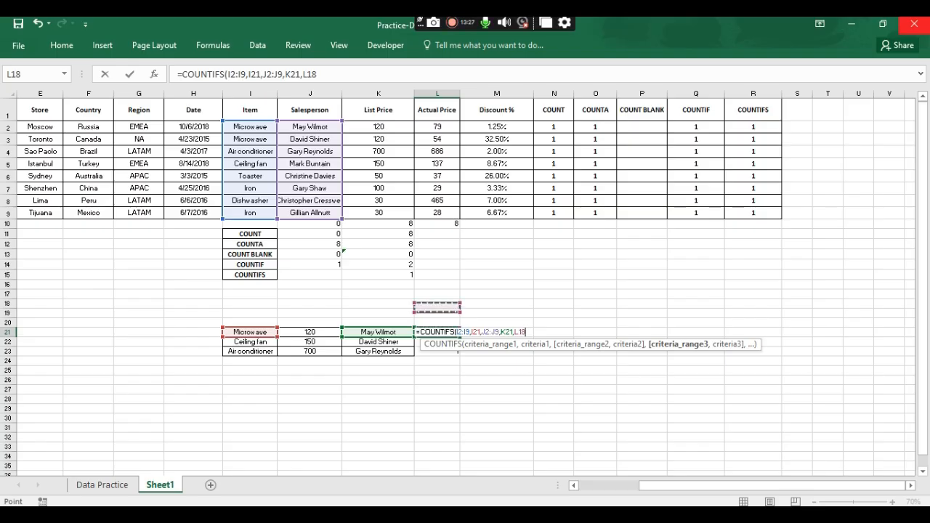
key("Left")
key("Down")
key("shift+Down")
key("shift+Down")
key("shift+Down")
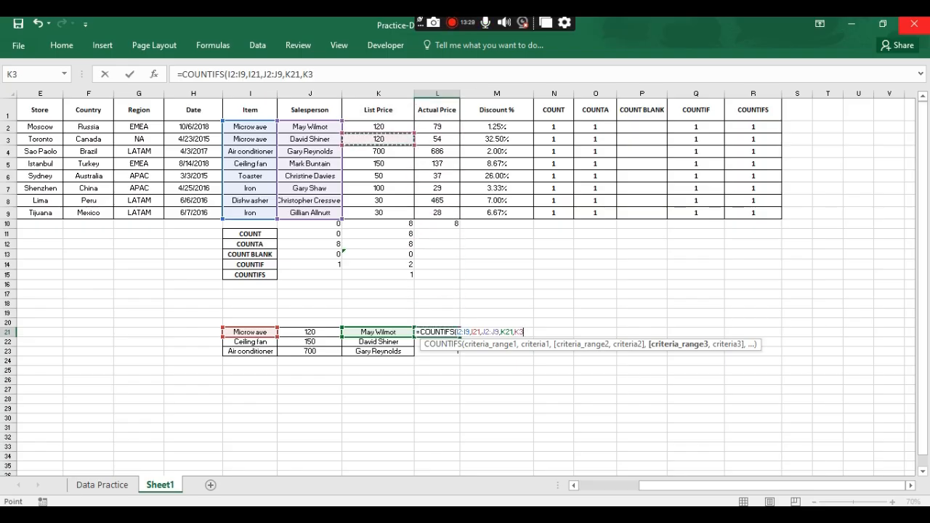
key("shift+Down")
key("shift+Down")
key("shift+Down")
key("shift+Down")
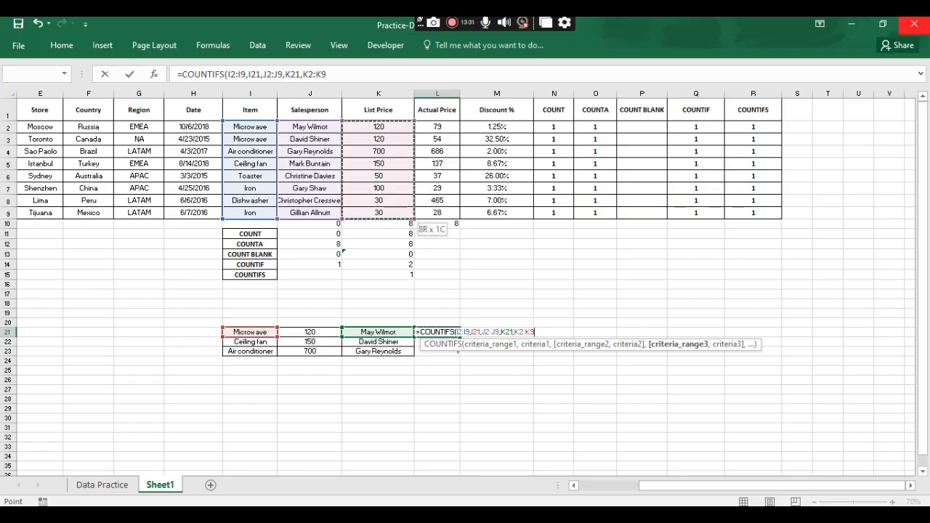
type(",")
key("Left")
key("Left")
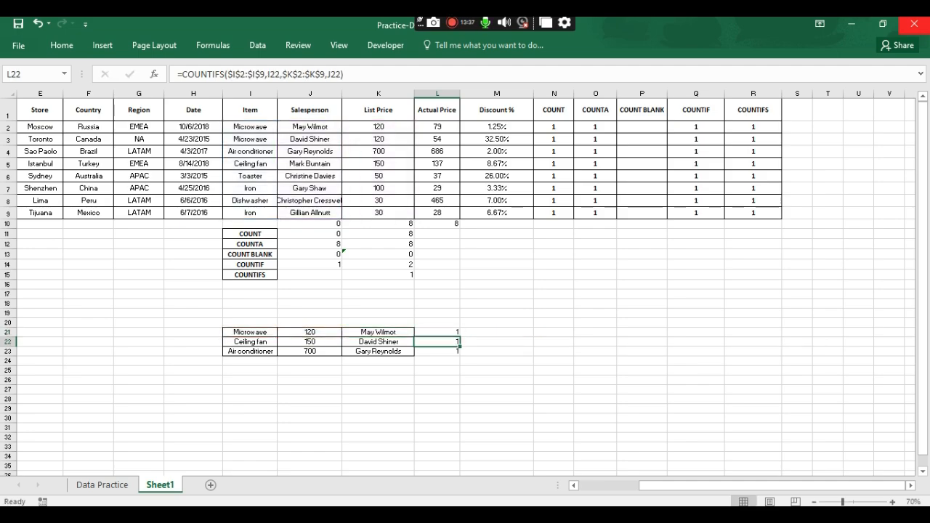
Compare the item, salesperson and list price of the two Microwave rows in I2:K3 with the criteria in row 21
key("Up")
key("Up")
key("Up")
key("Up")
key("Up")
key("Up")
key("Up")
key("Up")
key("Up")
key("Up")
key("Up")
key("Up")
key("Down")
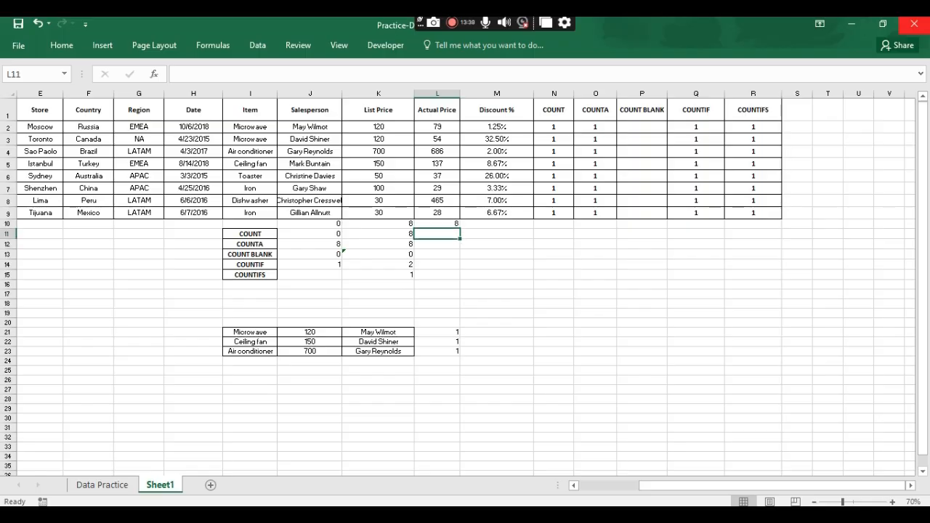
key("Up")
key("Up")
key("Up")
key("Up")
key("Up")
key("Up")
key("Up")
key("Left")
key("Up")
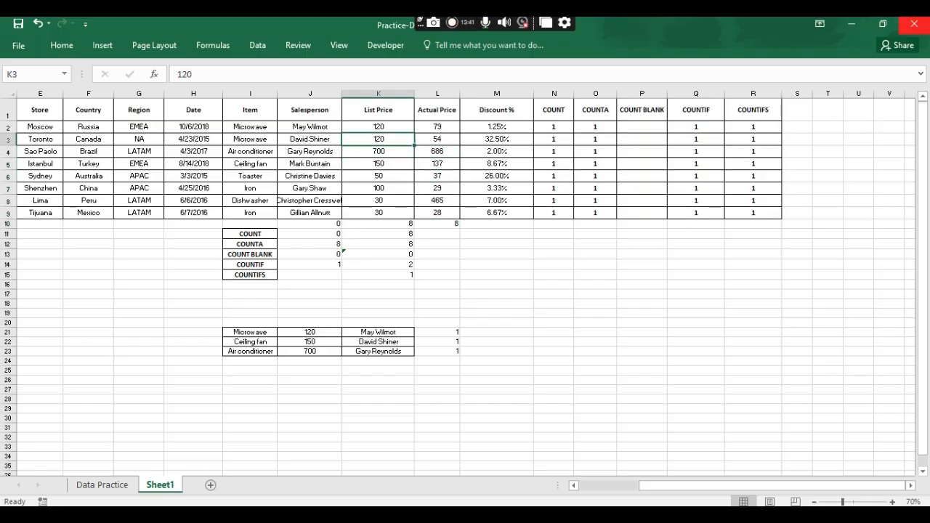
key("Left")
key("Up")
key("Down")
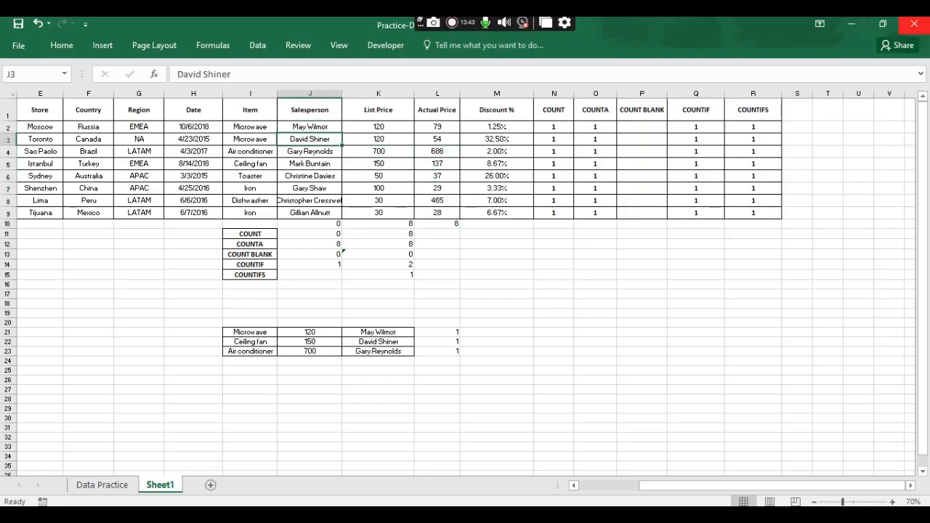
key("Left")
key("Up")
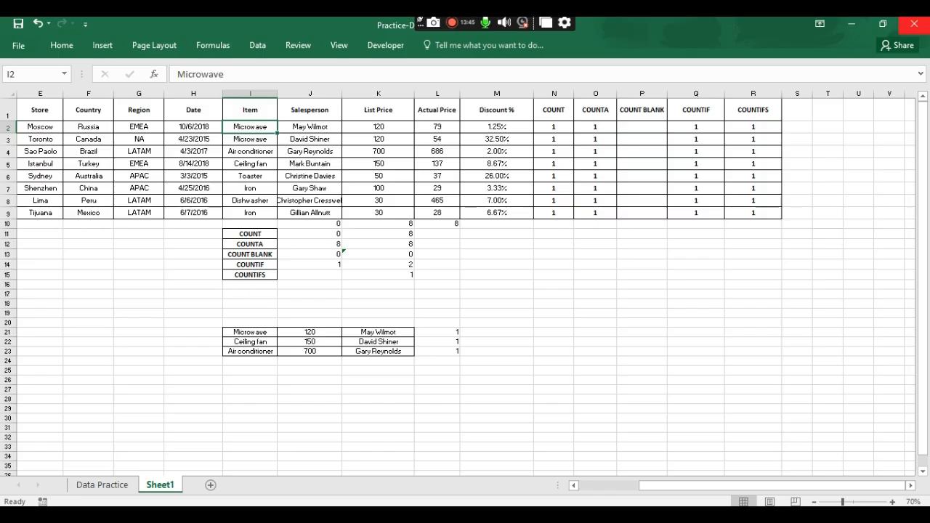
key("Right")
key("Right")
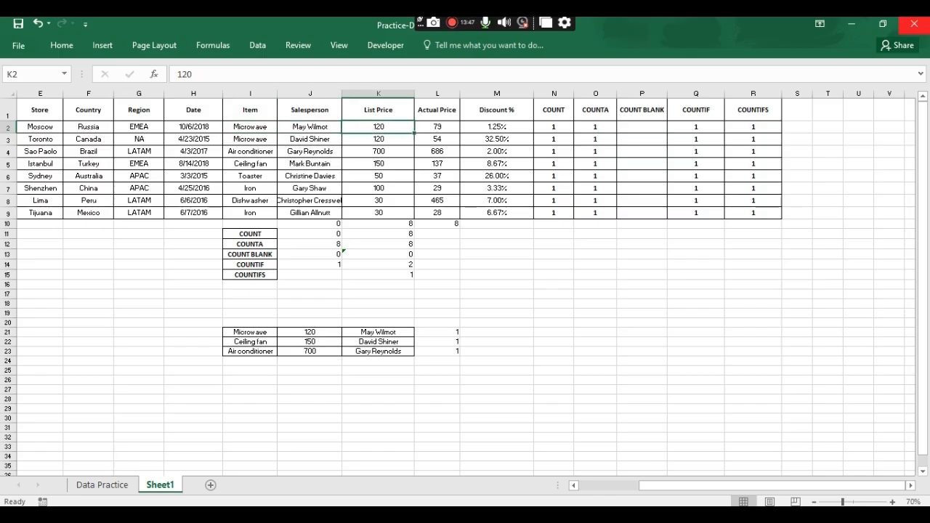
Replace the salesperson in J3 with the name from J2 directly above it
key("Left")
key("Down")
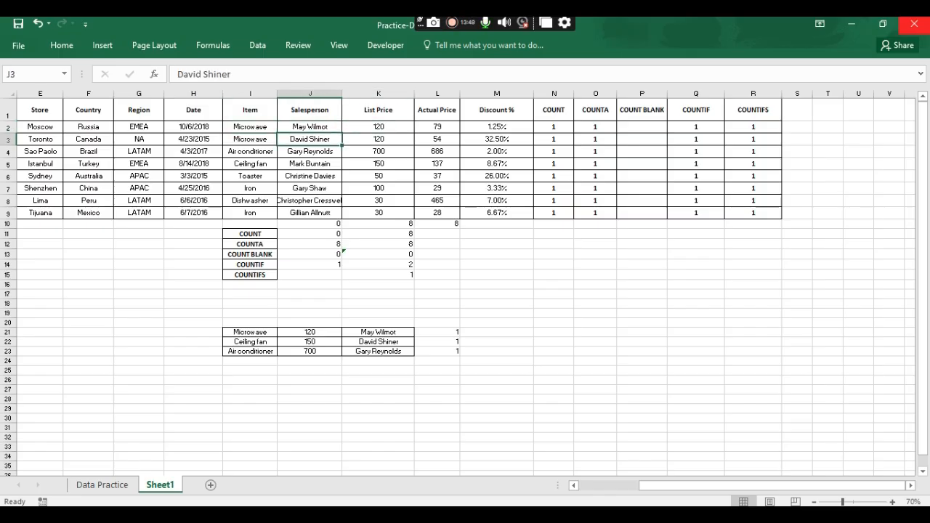
key("ctrl+d")
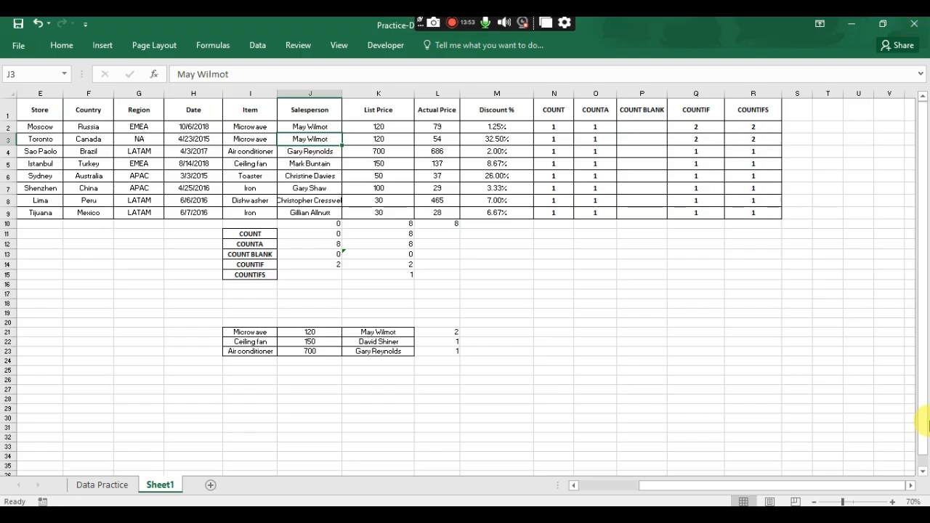
Copy the three-condition COUNTIFS formula with its relative ranges from L21 into L22:L23
left_click(445, 333)
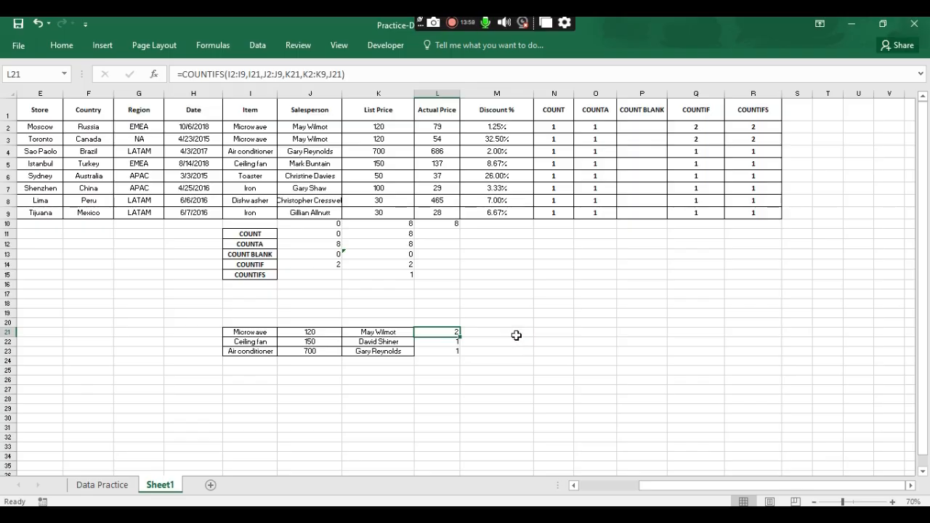
key("ctrl+c")
key("Down")
key("shift+Down")
key("ctrl+v")
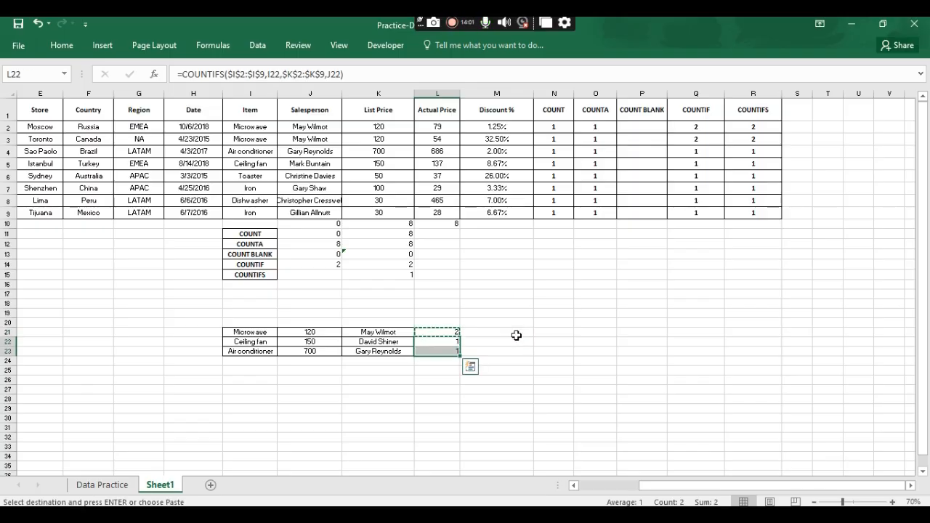
key("ctrl+z")
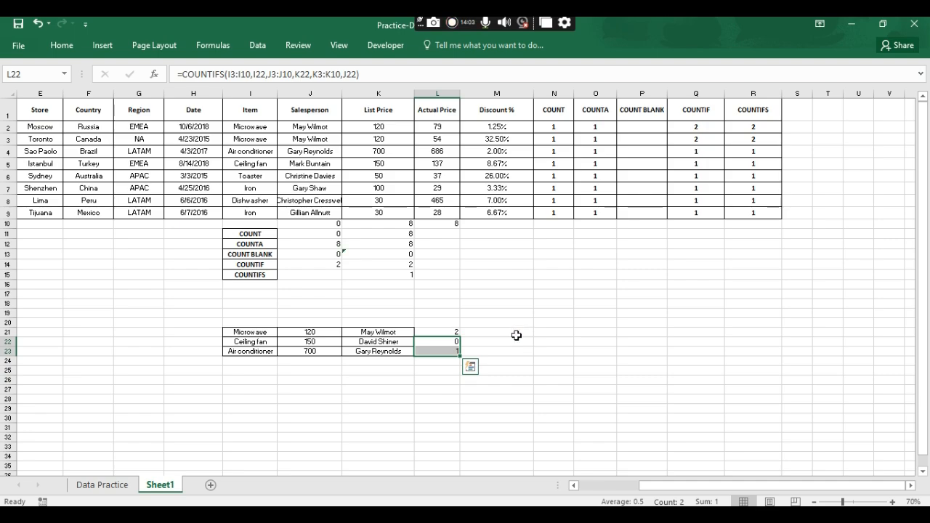
Inspect which criteria ranges the copied COUNTIFS formulas in L22 and L23 refer to
left_click(442, 339)
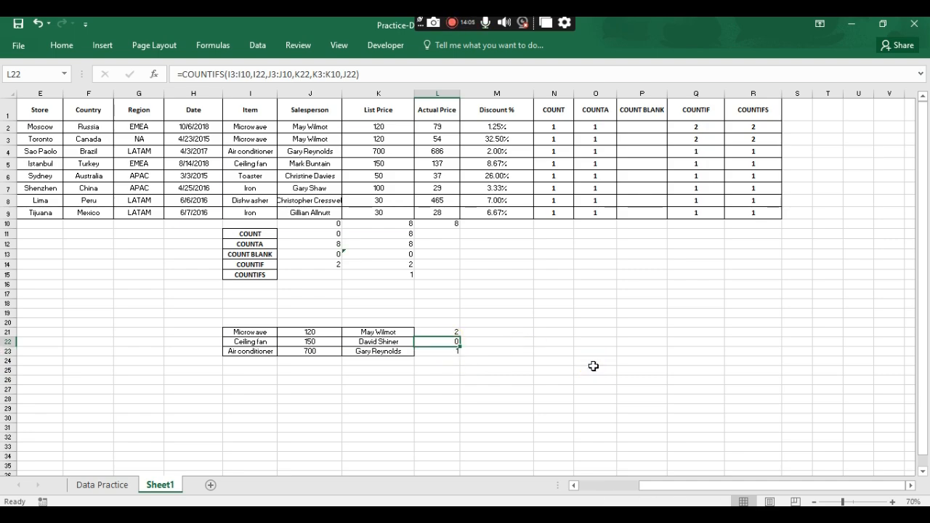
key("F2")
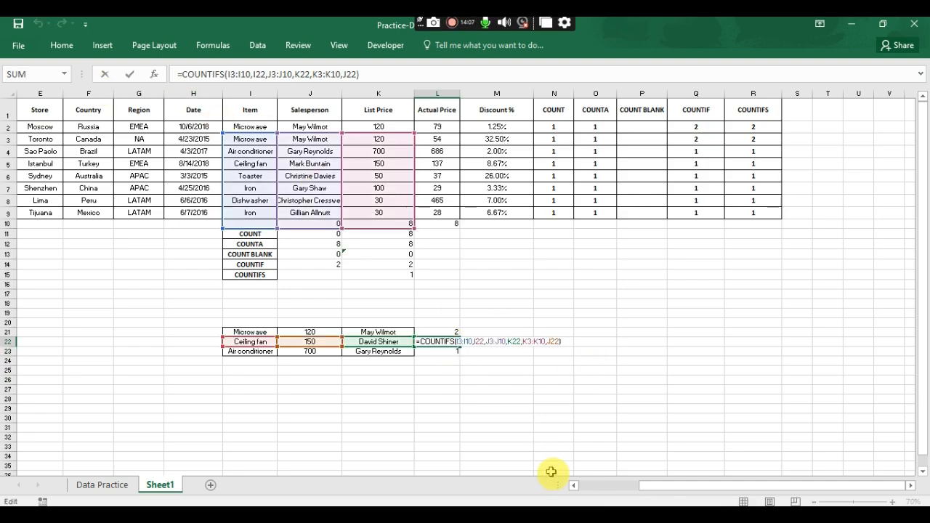
key("Escape")
left_click(444, 351)
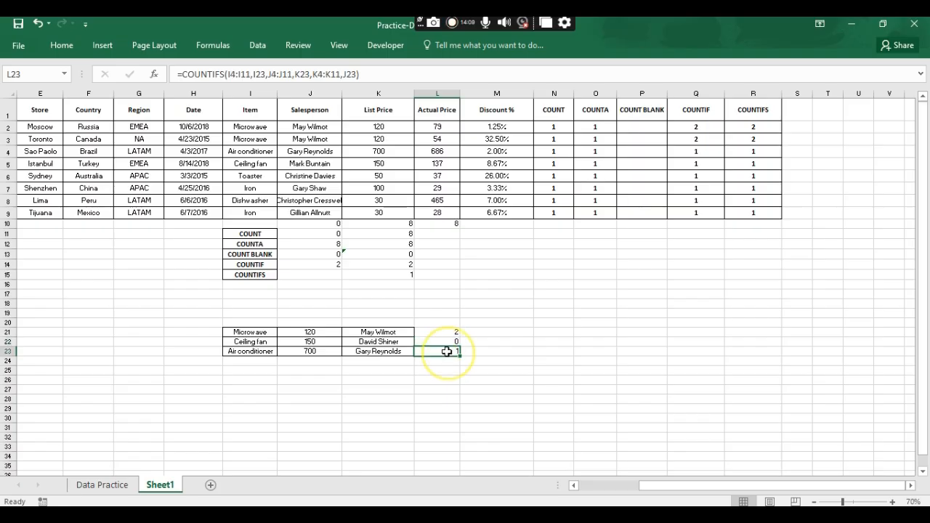
key("F2")
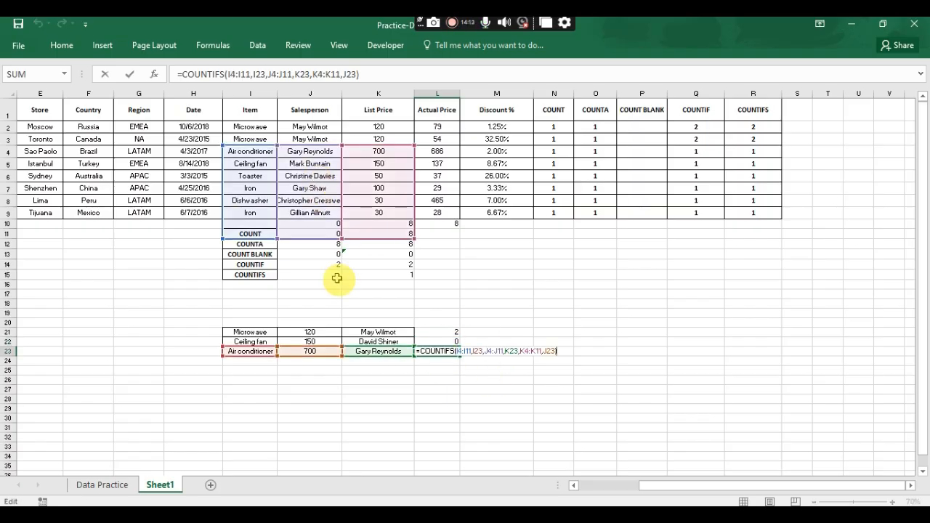
key("Escape")
Make the item range in the L21 COUNTIFS formula absolute as $I$2:$I$9
left_click(451, 332)
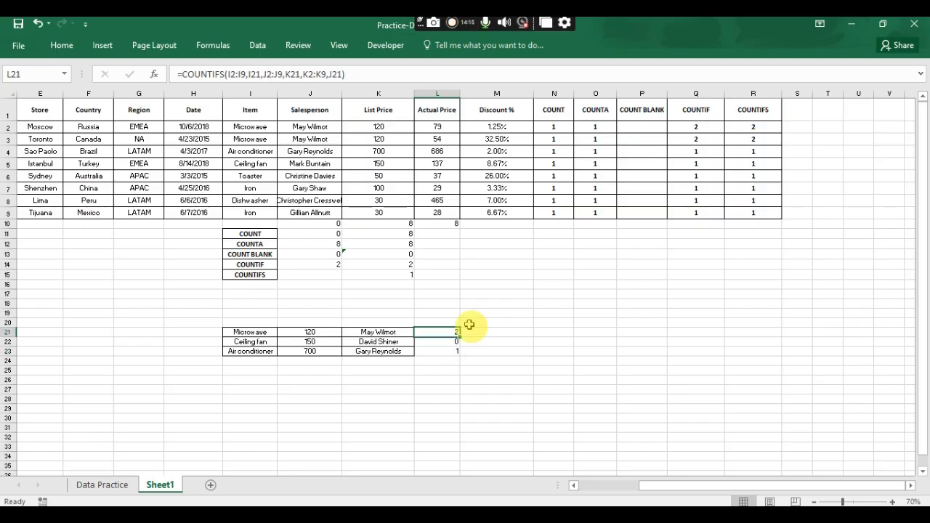
left_click(242, 74)
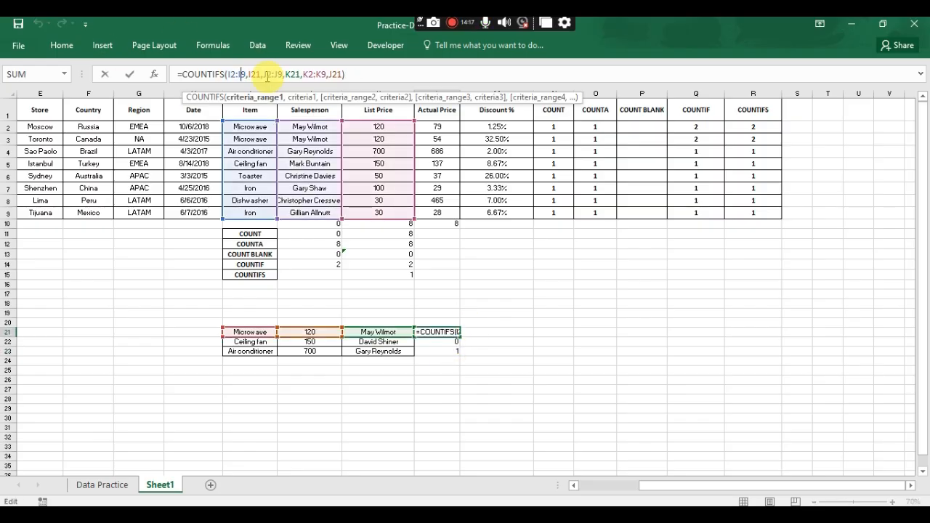
left_click(267, 75)
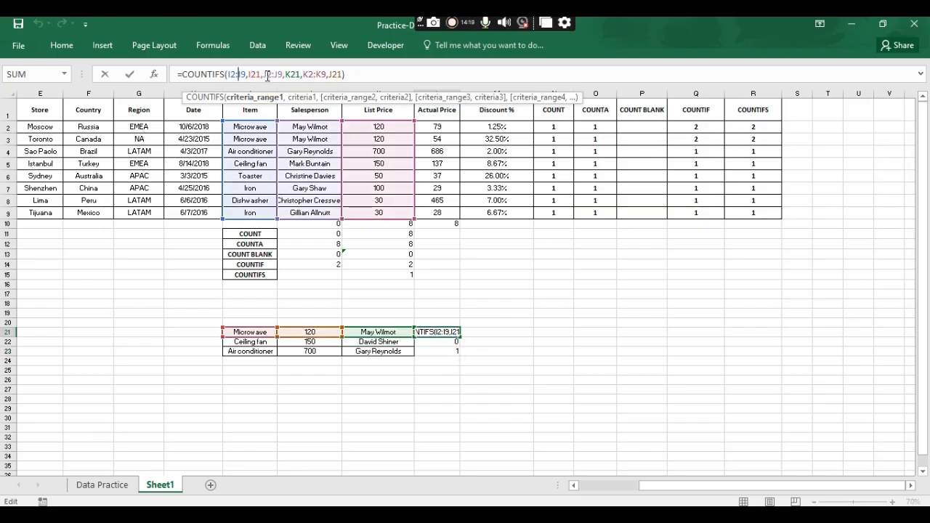
key("Caps_Lock")
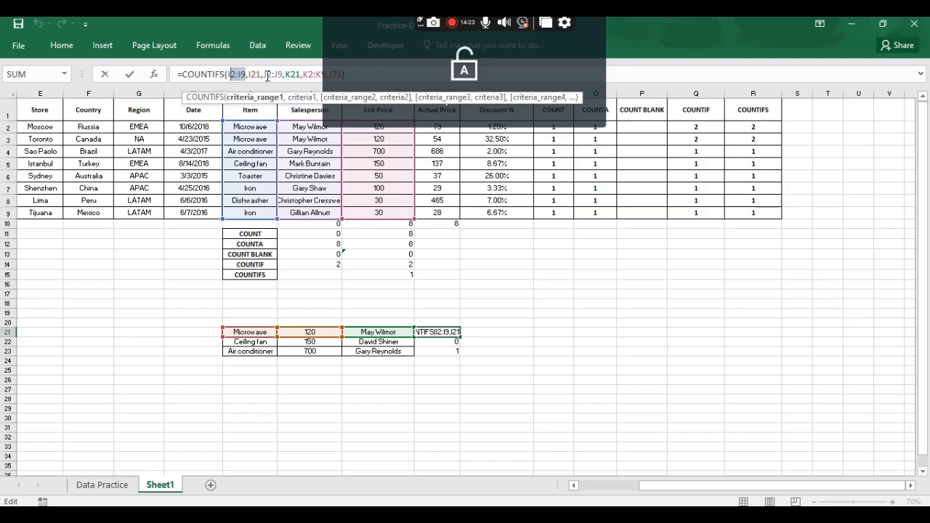
key("F4")
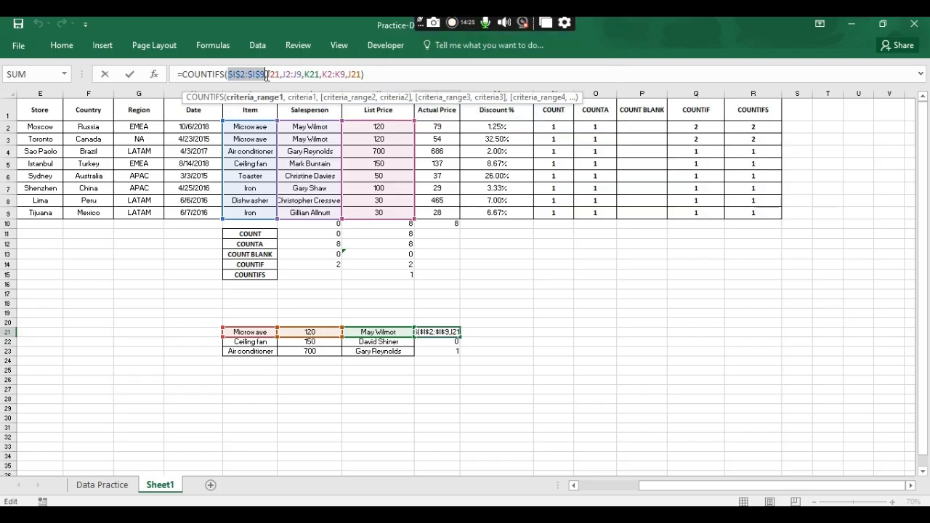
Make the salesperson range in the L21 formula absolute as $J$2:$J$9
key("Right")
key("Right")
key("Right")
key("Right")
key("Right")
key("Right")
key("Right")
key("Right")
key("Right")
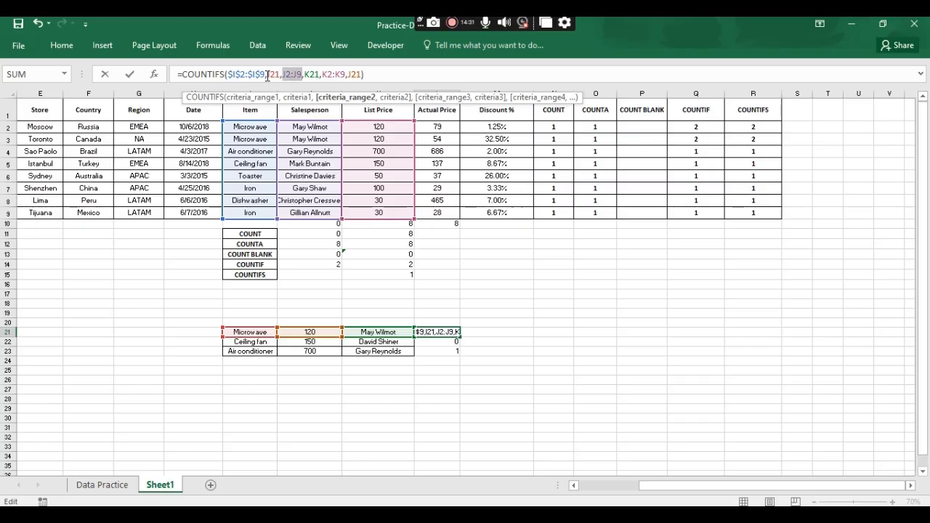
key("F4")
Make the list price range absolute as $K$2:$K$9 and complete the L21 formula
key("Right")
key("Right")
key("Right")
key("Right")
key("Right")
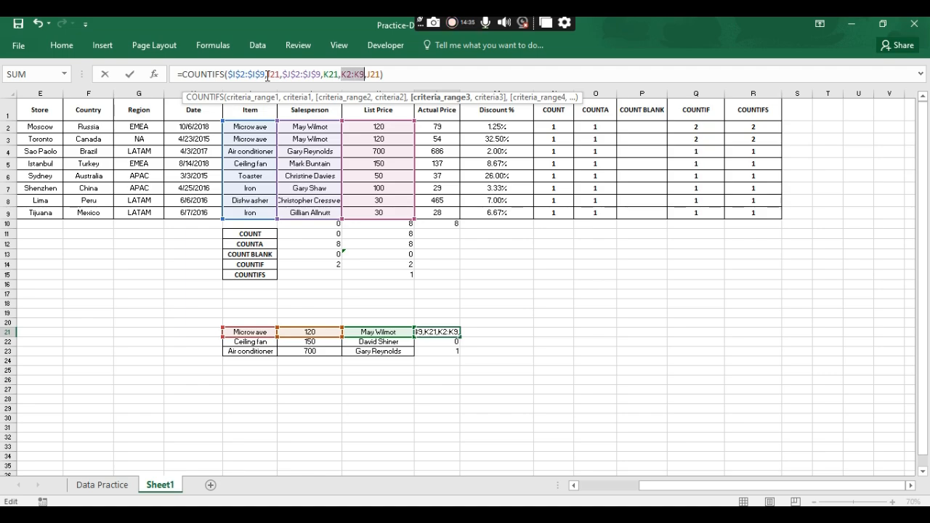
key("F4")
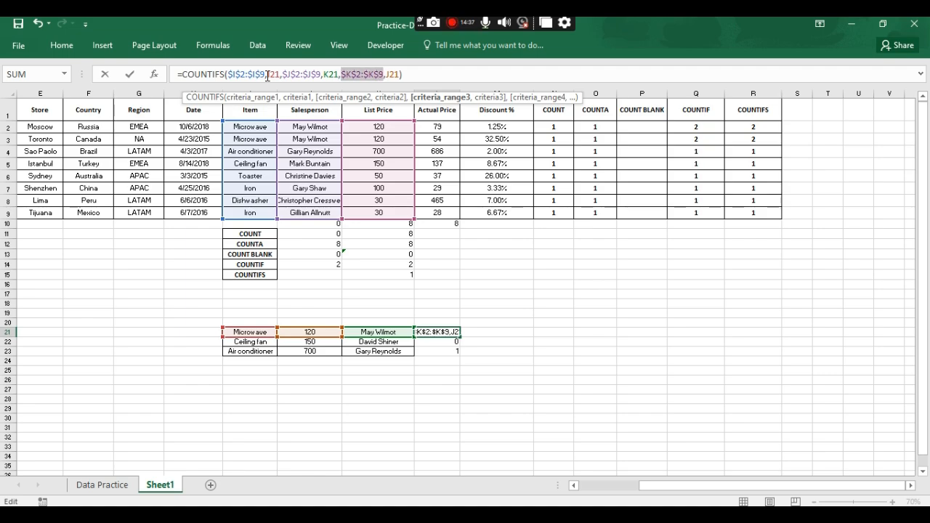
key("Return")
Copy the COUNTIFS formula with absolute ranges from L21 down through L23
key("Up")
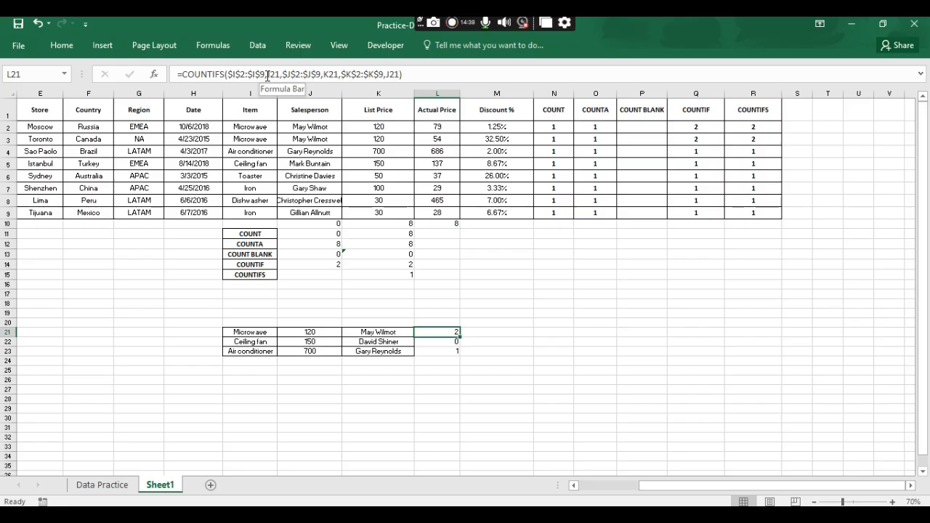
key("ctrl+c")
key("shift+Down")
key("shift+Down")
key("ctrl+v")
key("Escape")
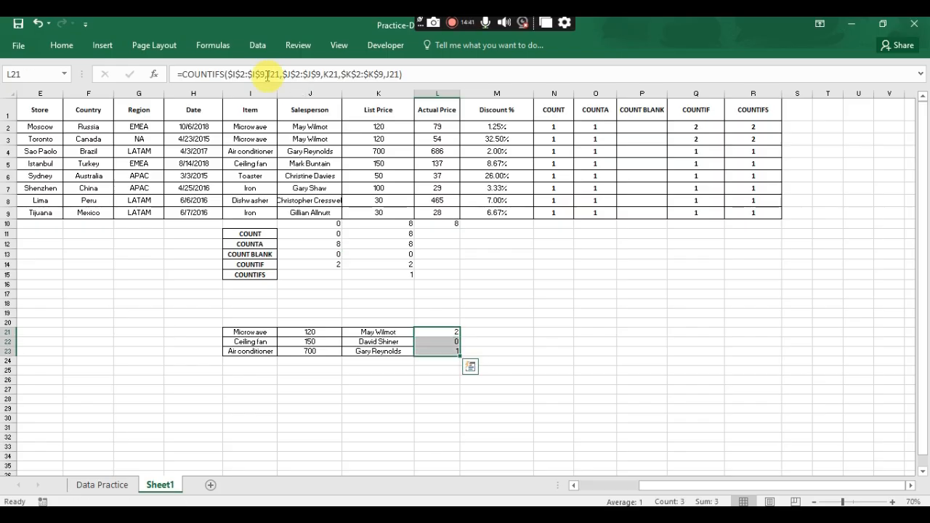
Check the ranges and criteria of the copied COUNTIFS formulas in L22 and L23 against the sales table
key("Down")
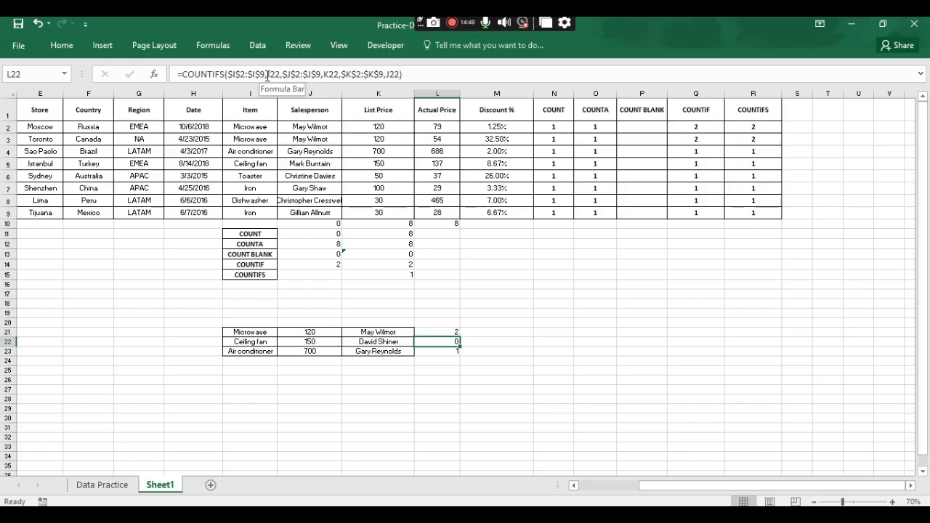
key("F2")
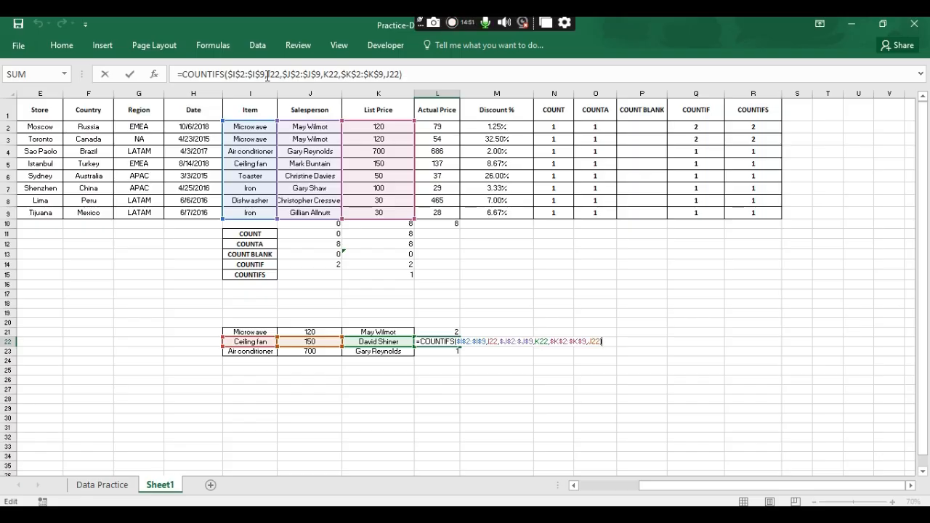
key("Return")
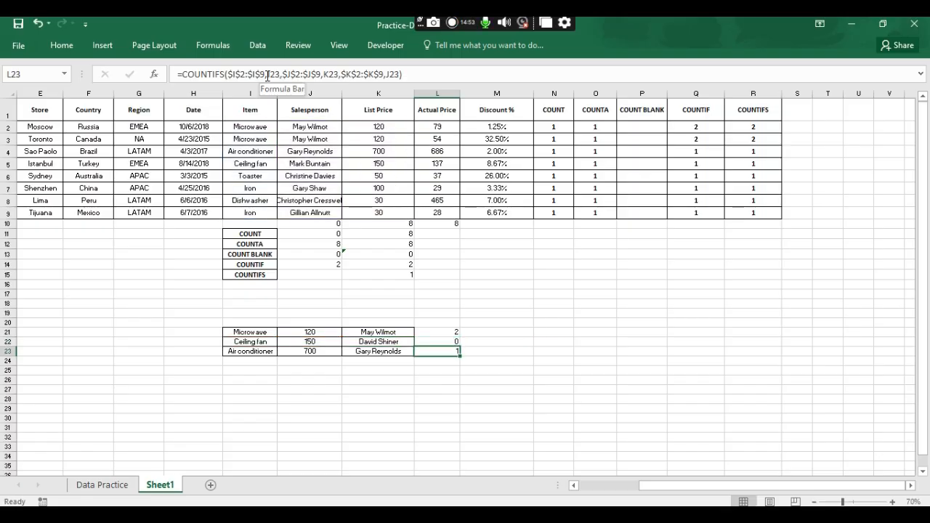
key("F2")
key("shift+Return")
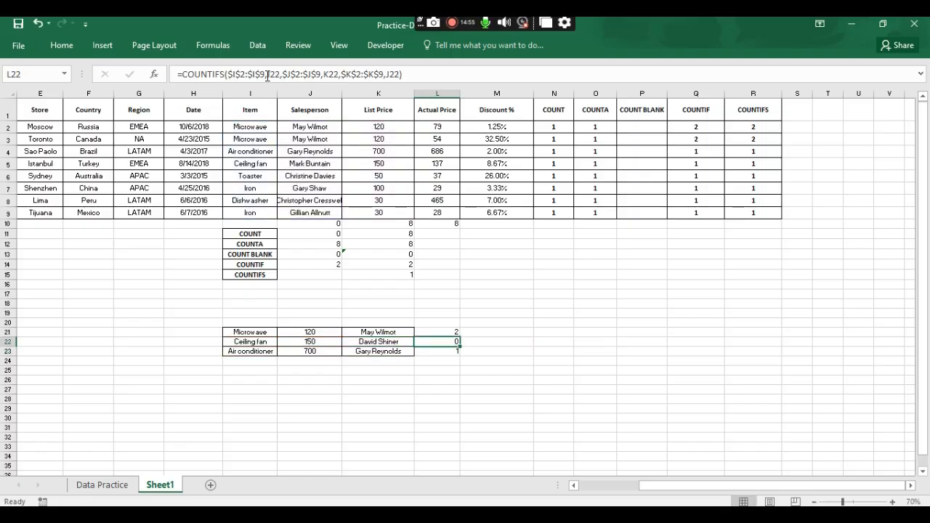
key("Up")
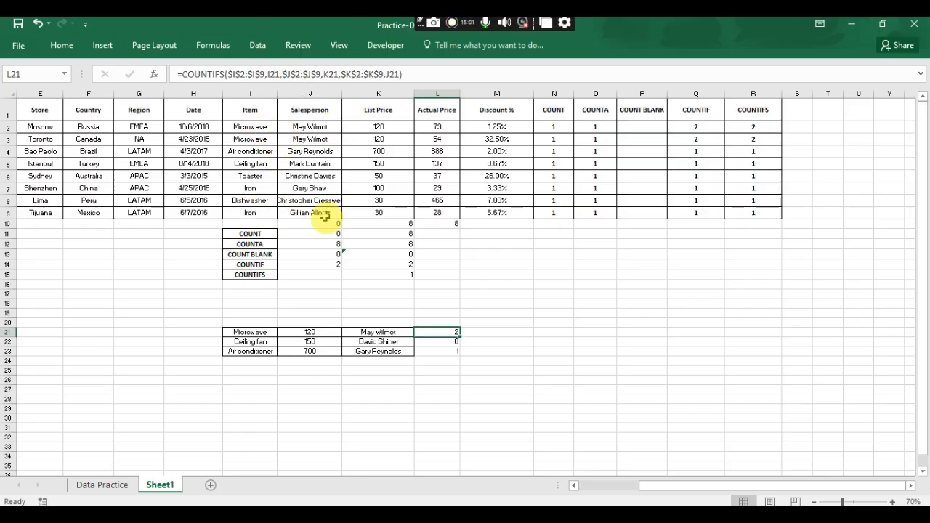
left_click(466, 360)
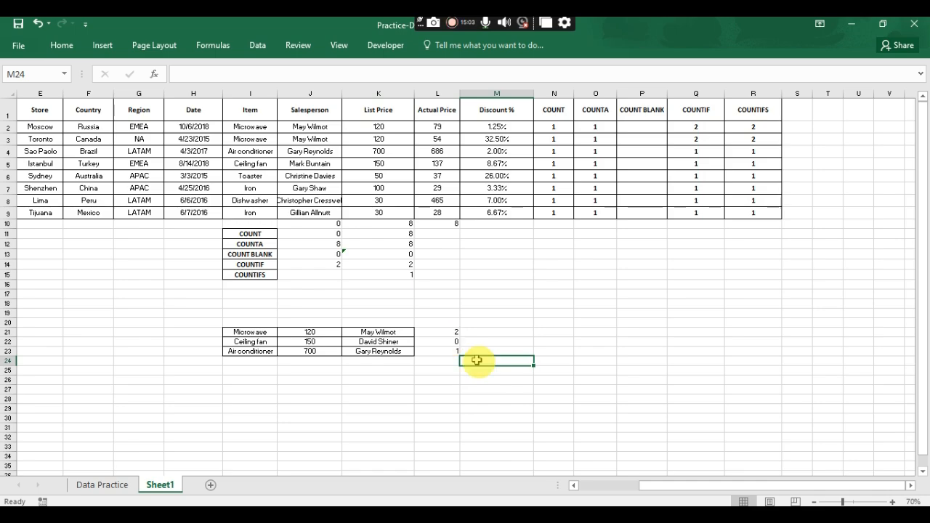
left_click(439, 341)
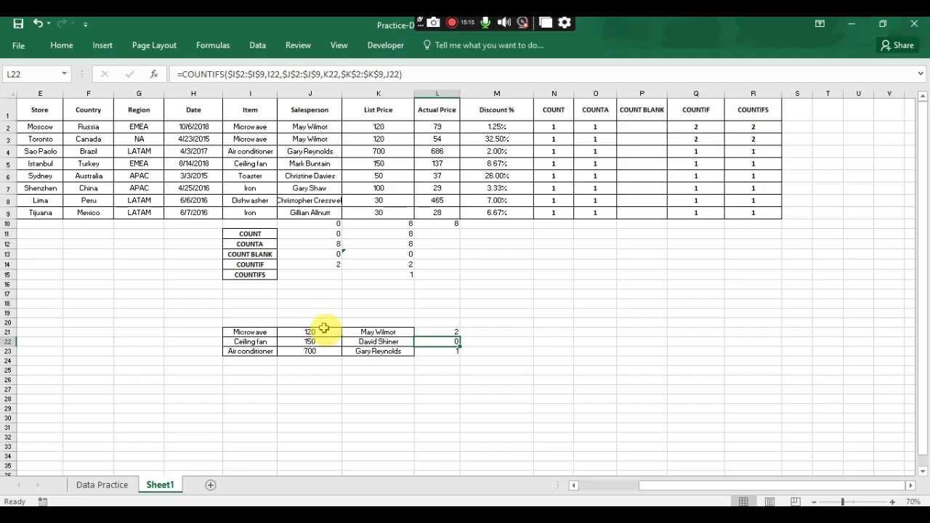
Replace the salesperson criterion in K22 with the Ceiling fan row's salesperson copied from J5
left_click(310, 165)
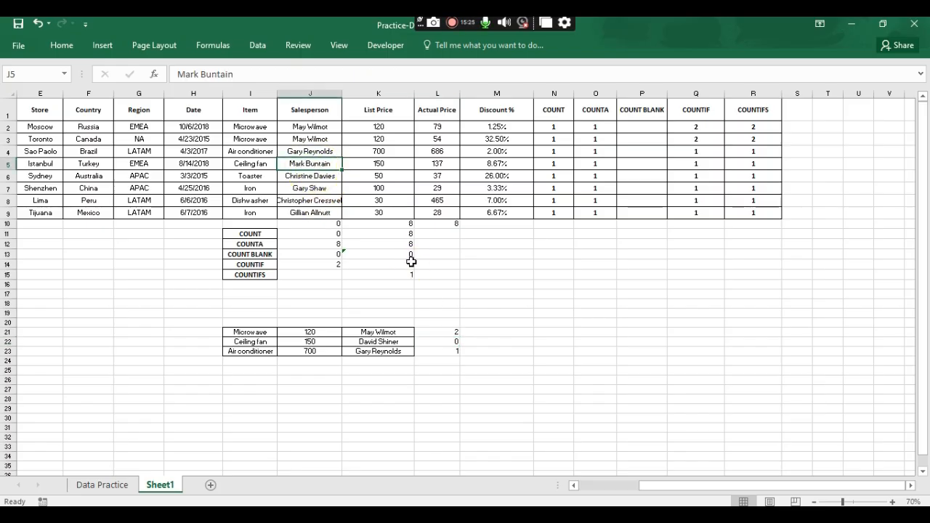
key("ctrl+c")
left_click(379, 342)
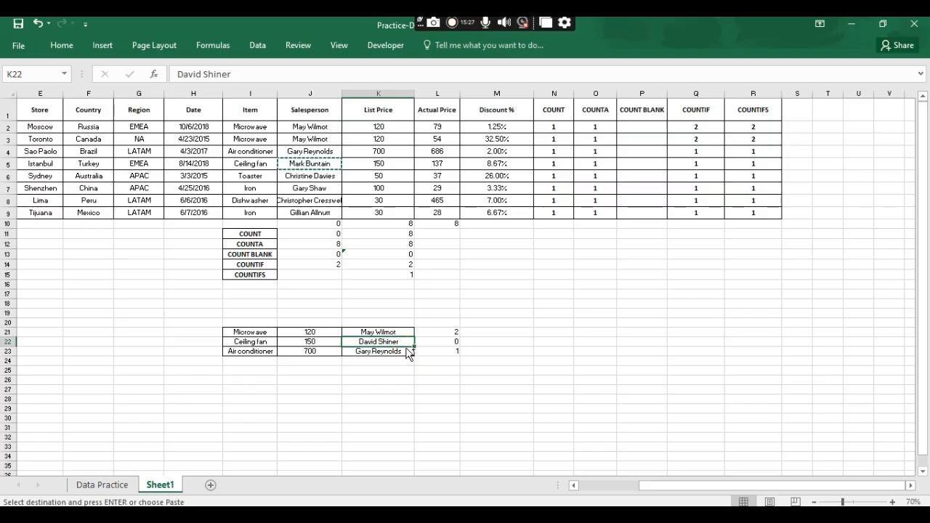
key("ctrl+v")
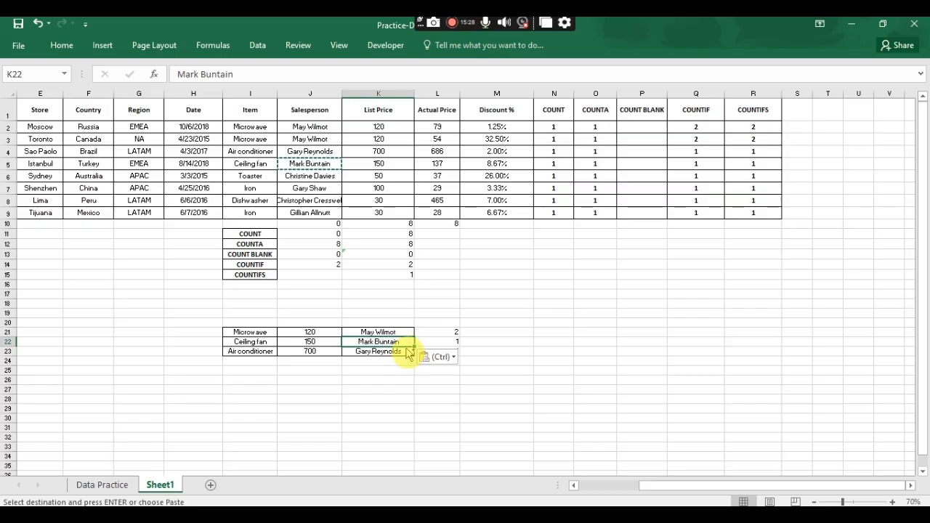
left_click(450, 284)
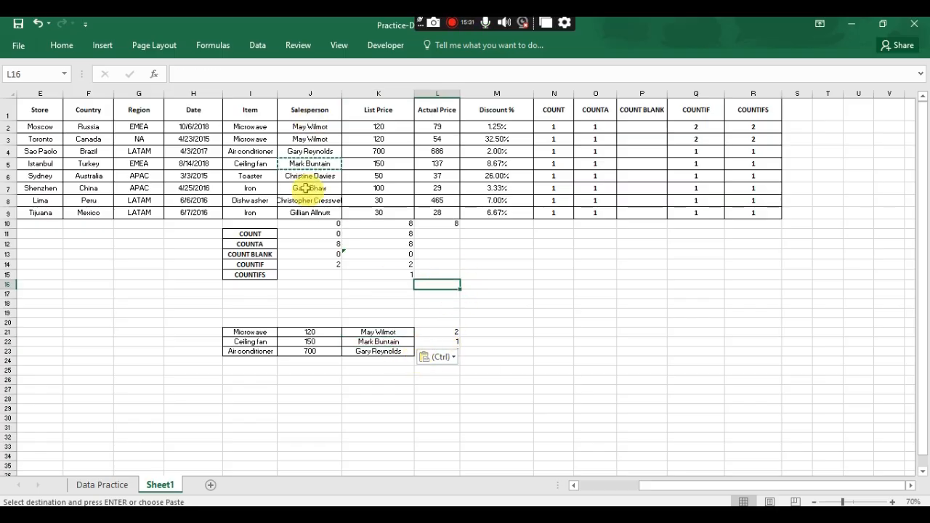
key("Escape")
Fill the salesperson from J5 down into J6 on the Toaster row
left_click_drag(307, 176, 252, 175)
left_click(305, 177)
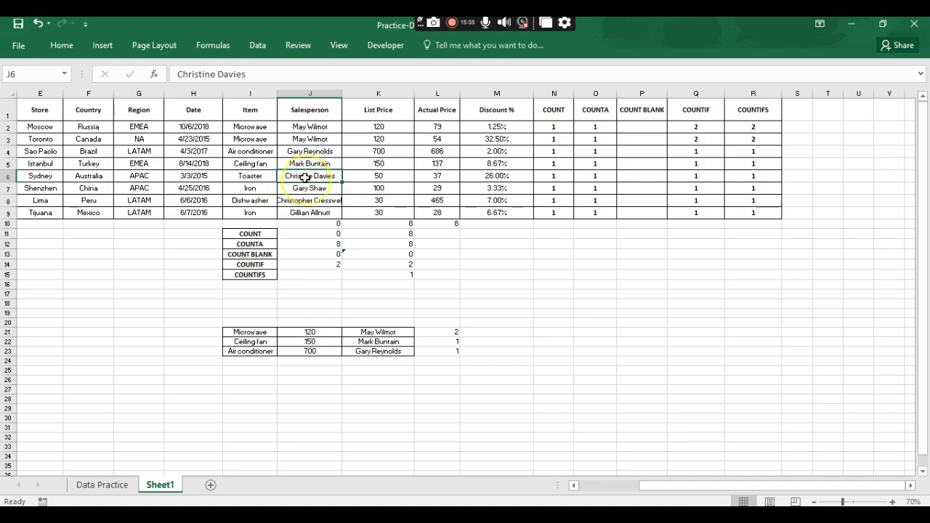
key("ctrl+d")
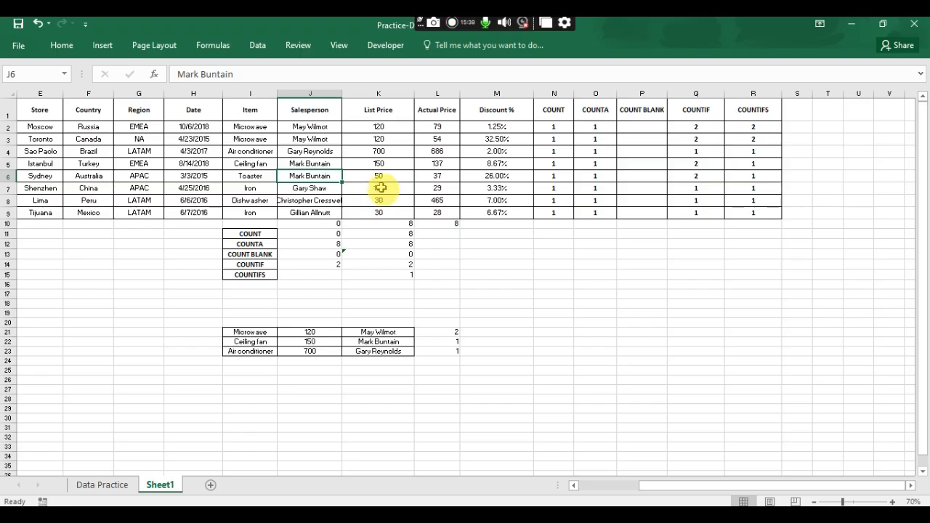
Fill the list price 150 from K5 down into K6 and select the Toaster item cell I6
left_click(379, 187)
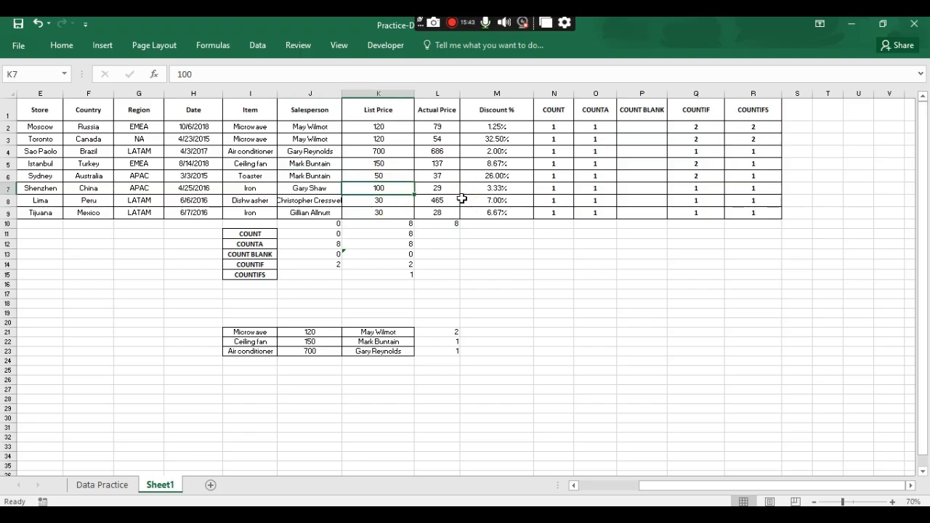
key("Up")
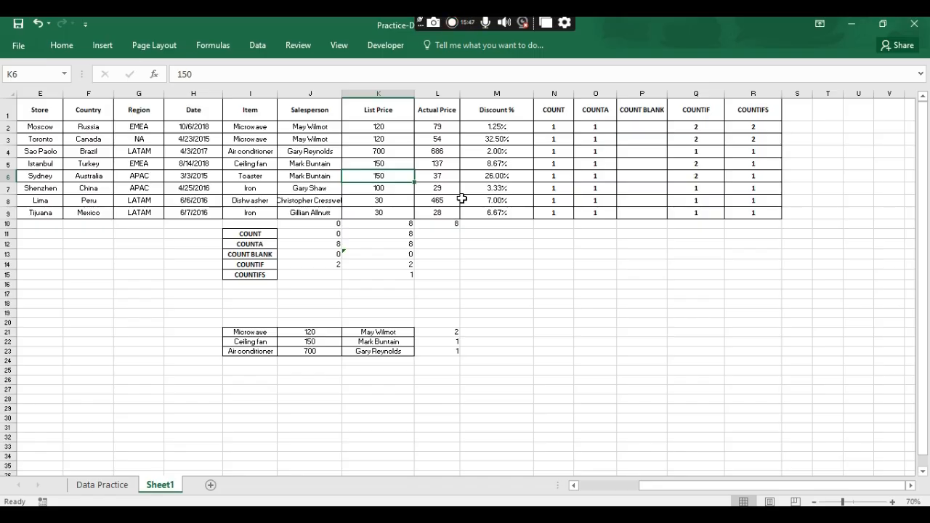
key("Down")
key("Up")
key("Left")
key("Left")
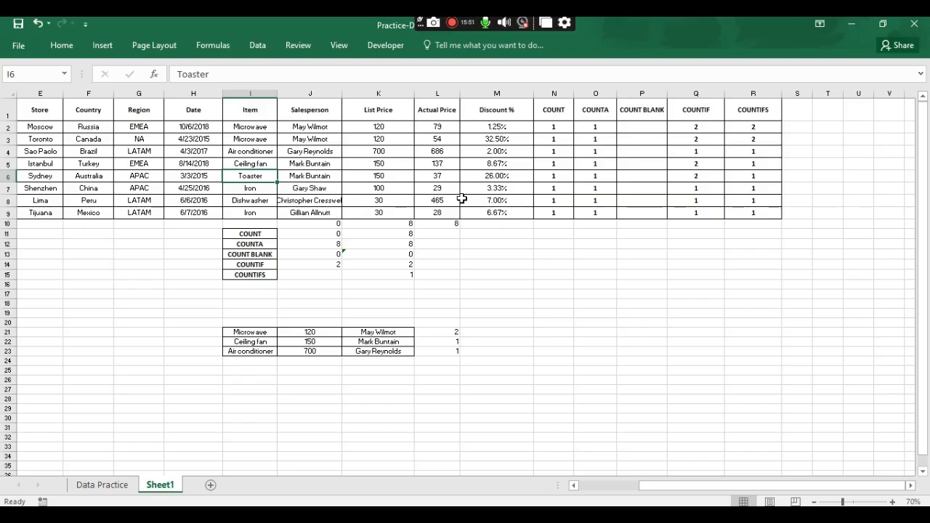
Fill the item Ceiling fan from I5 down into I6 and check rows 5 and 6 against the COUNTIFS formula in L22
key("ctrl+z")
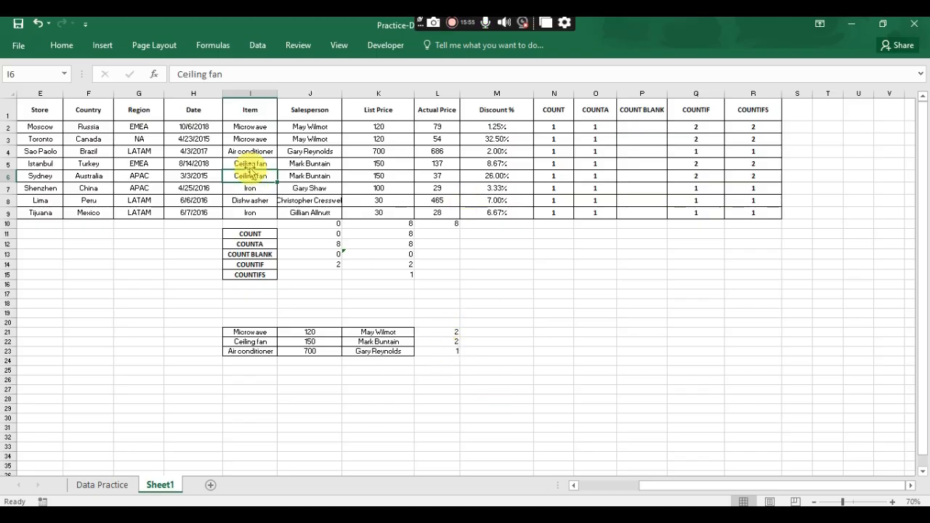
left_click_drag(247, 165, 251, 178)
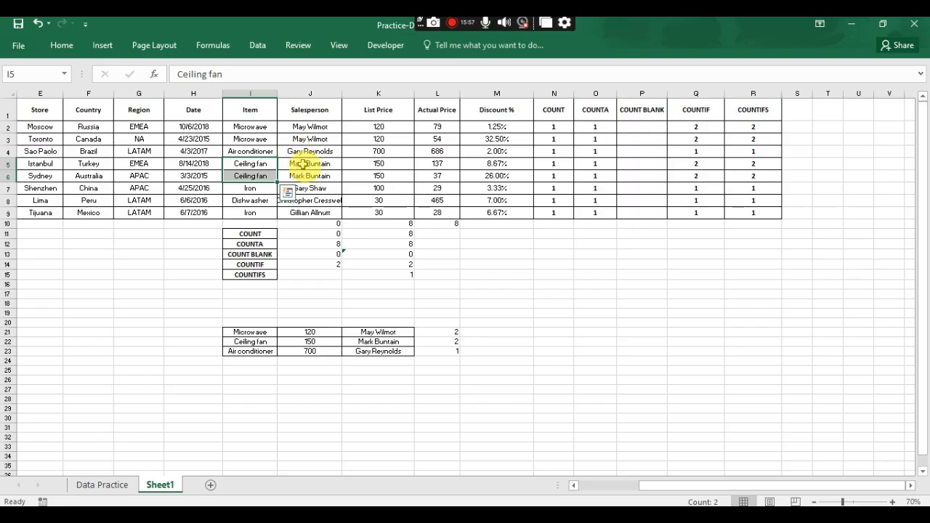
left_click_drag(303, 164, 311, 179)
left_click_drag(374, 161, 383, 181)
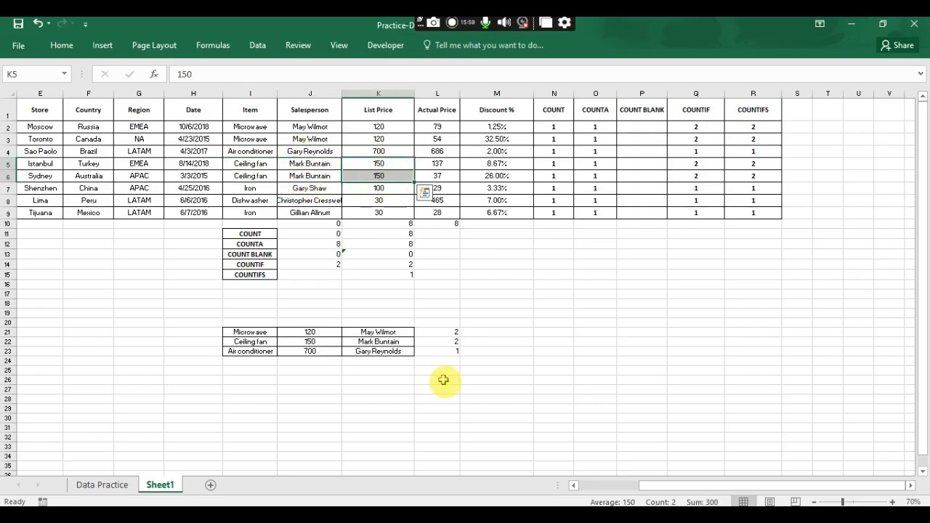
left_click(457, 343)
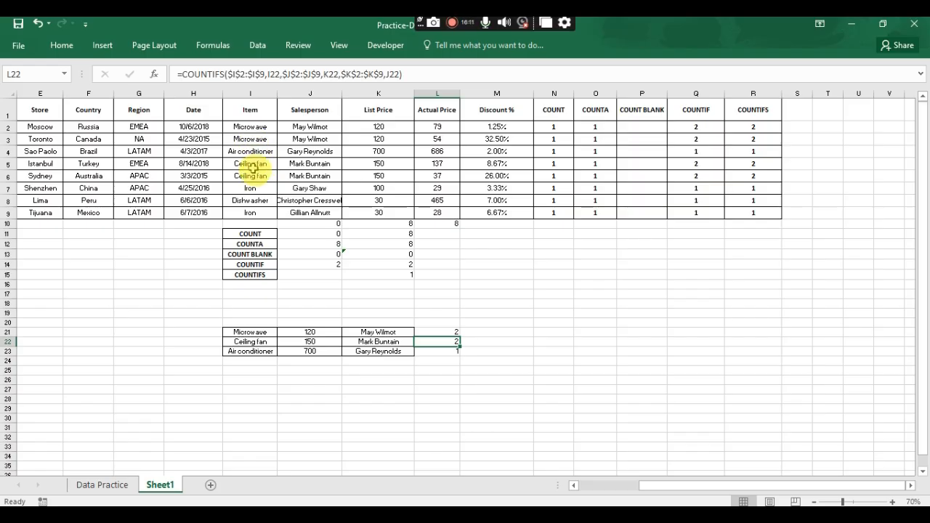
Copy the Air conditioner row's item, salesperson and list price from I4:K4 over the Dishwasher entries in I8:K8
left_click_drag(244, 155, 382, 152)
key("ctrl+c")
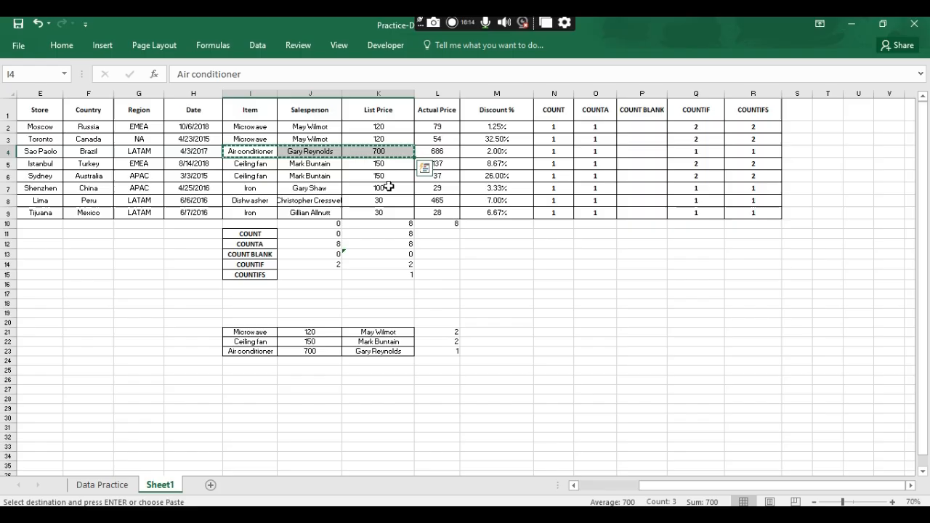
left_click(254, 201)
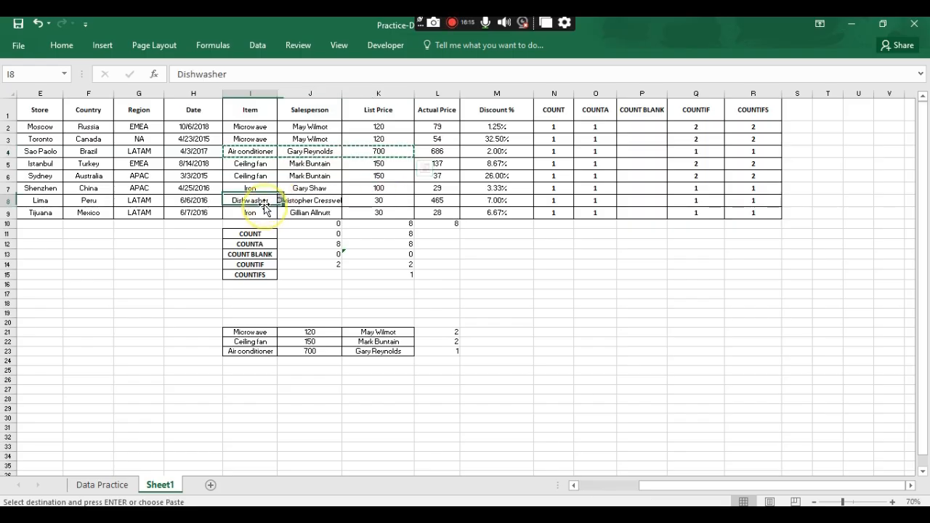
key("ctrl+v")
left_click(343, 232)
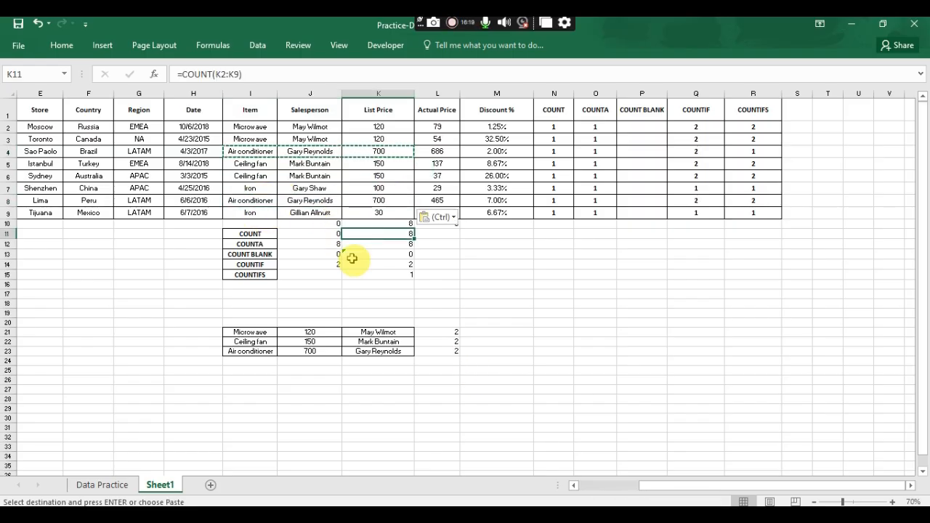
left_click(262, 201)
mouse_move(282, 201)
left_mouse_down()
mouse_move(380, 197)
mouse_move(271, 202)
left_mouse_up()
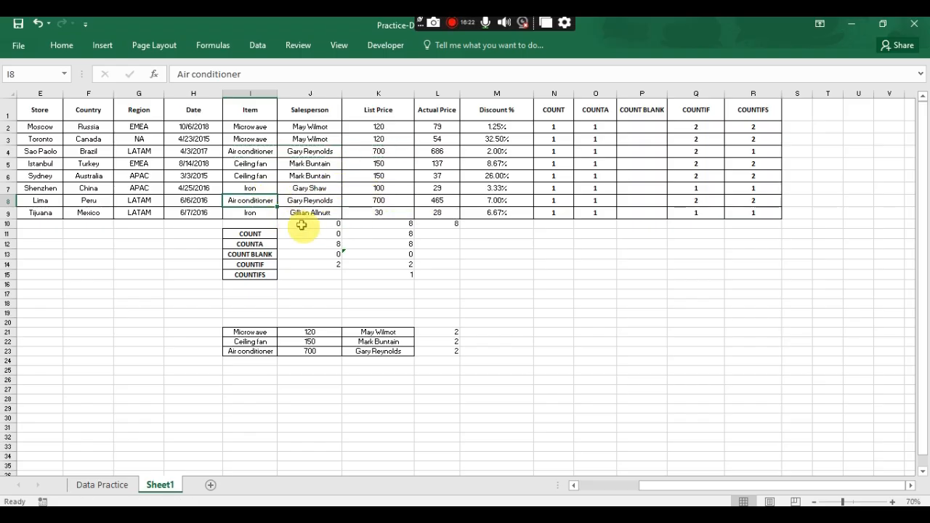
left_click(370, 276)
Copy the item, salesperson and list price from I8:K8 over the Iron entries in row 7, starting at I7
left_click(250, 201)
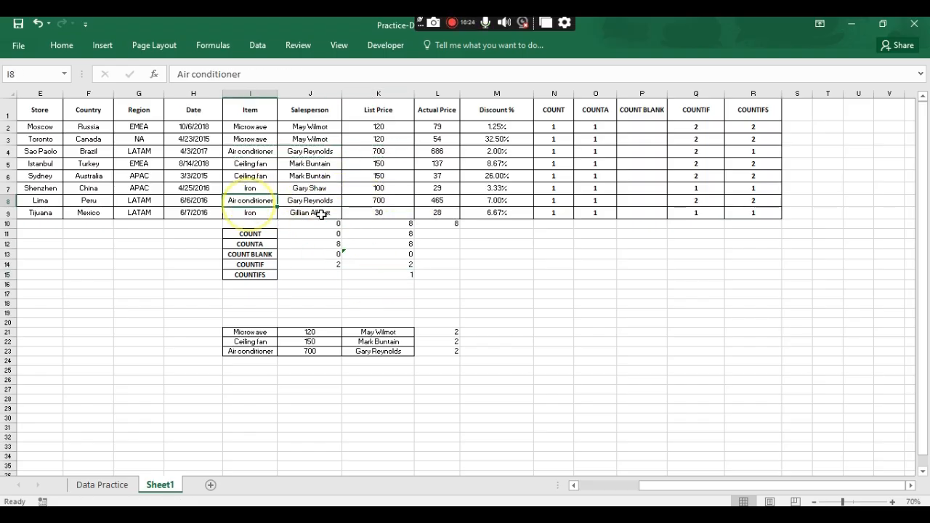
left_click(375, 193, "shift")
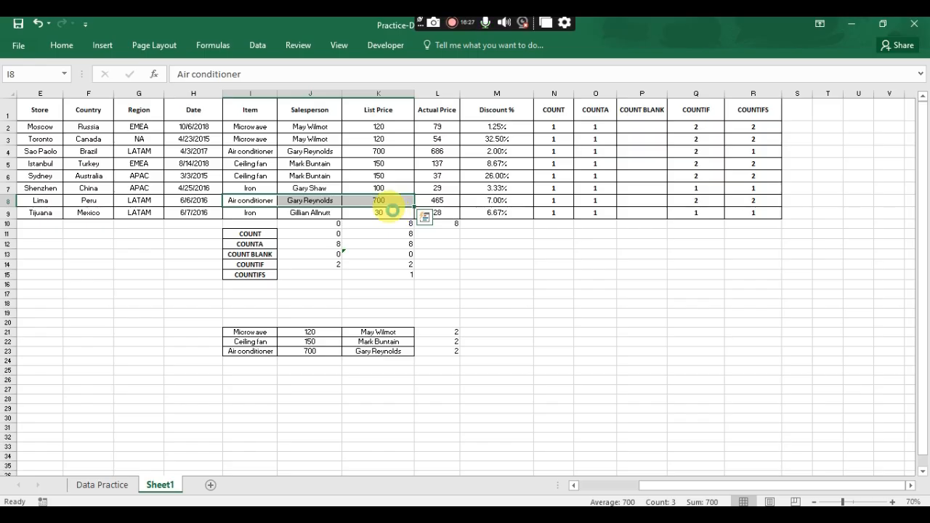
key("ctrl+c")
left_click(255, 188)
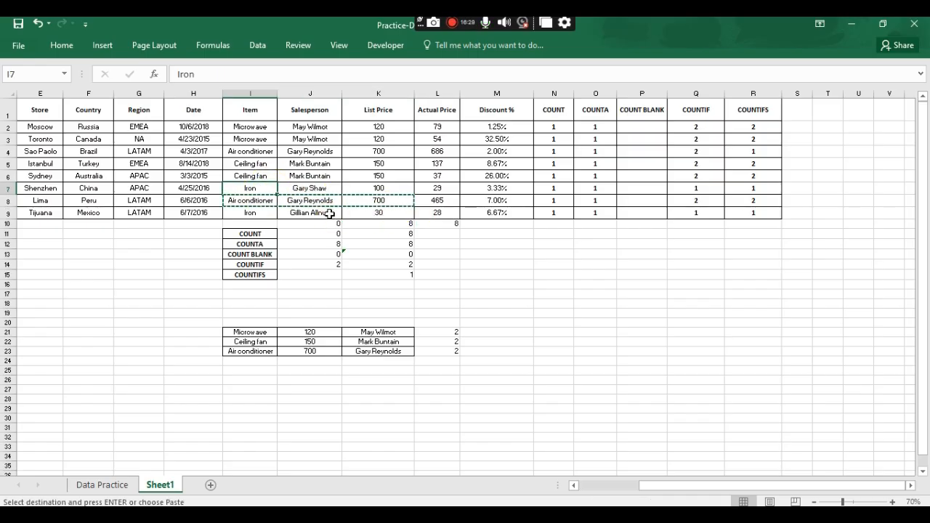
key("ctrl+v")
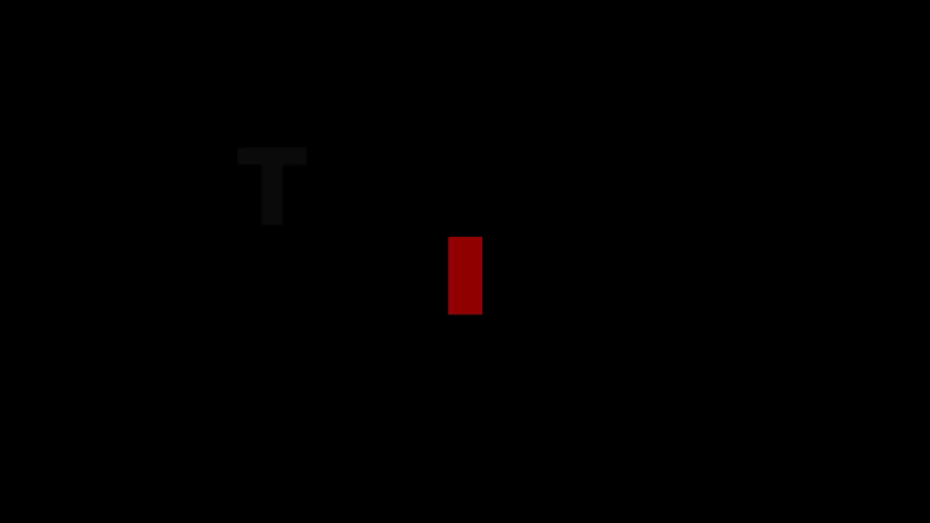